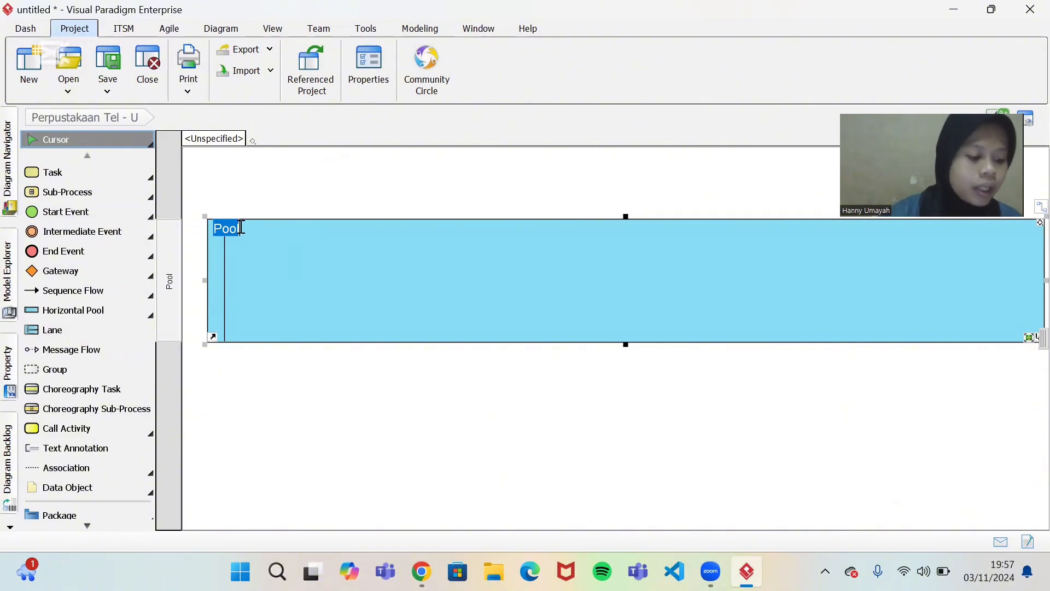
Step: Name the horizontal pool "Perpustakaan Tel - U"
type("Pe")
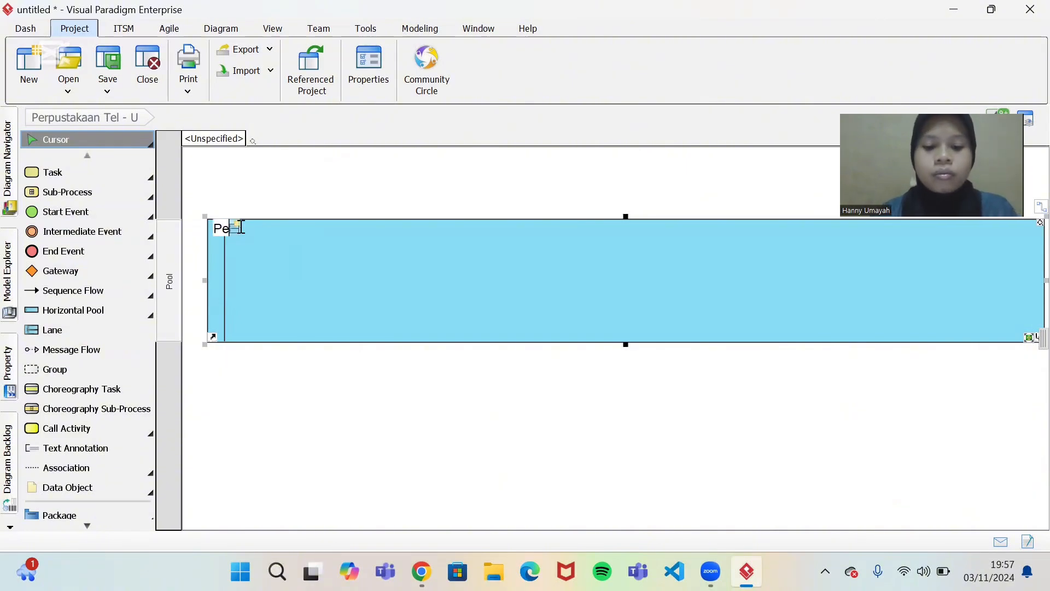
type("rpustakaan")
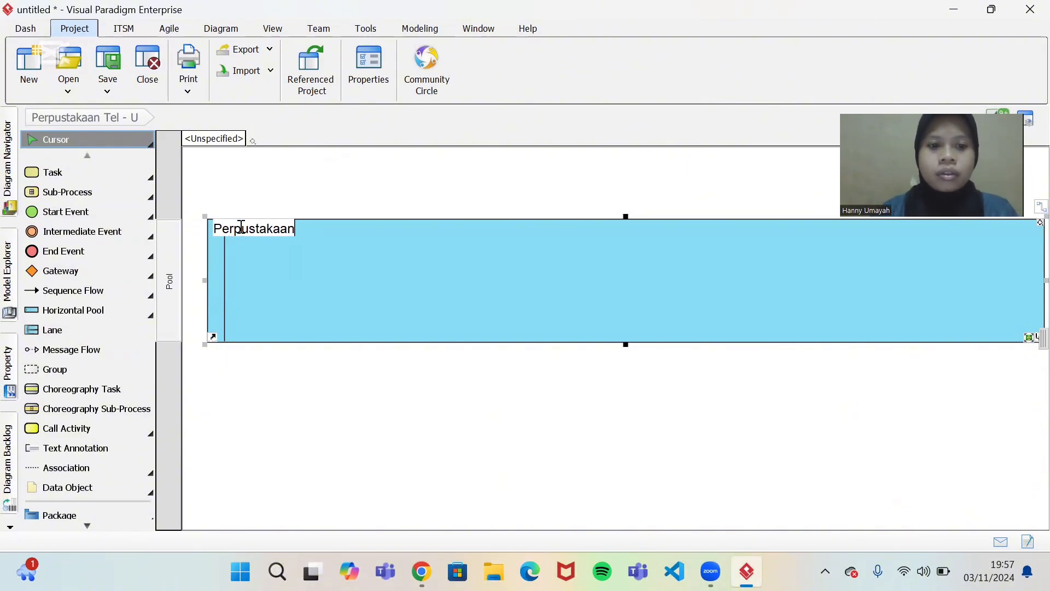
type(" Tel - U")
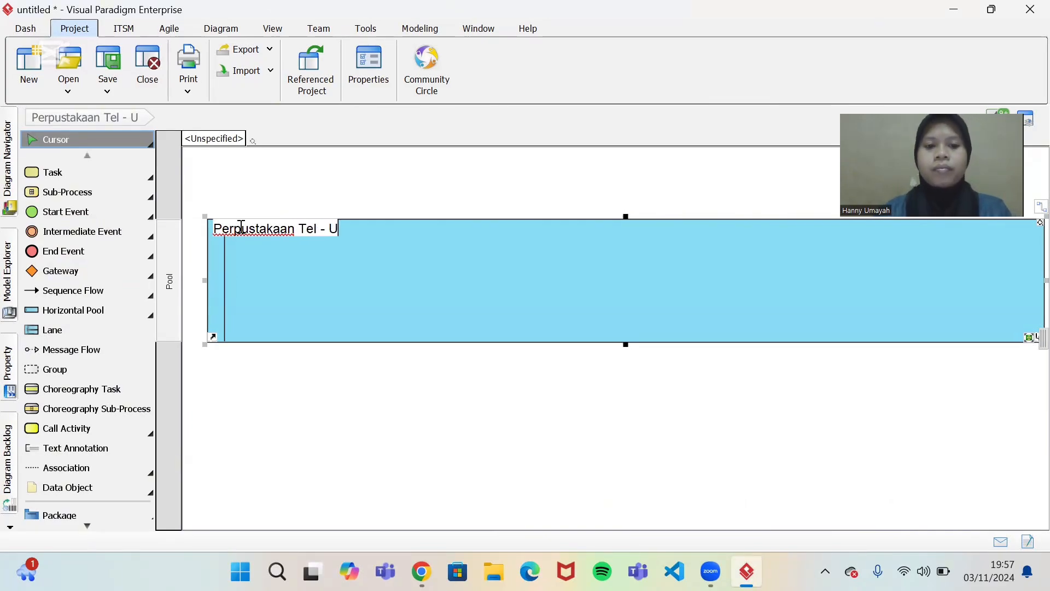
key("Return")
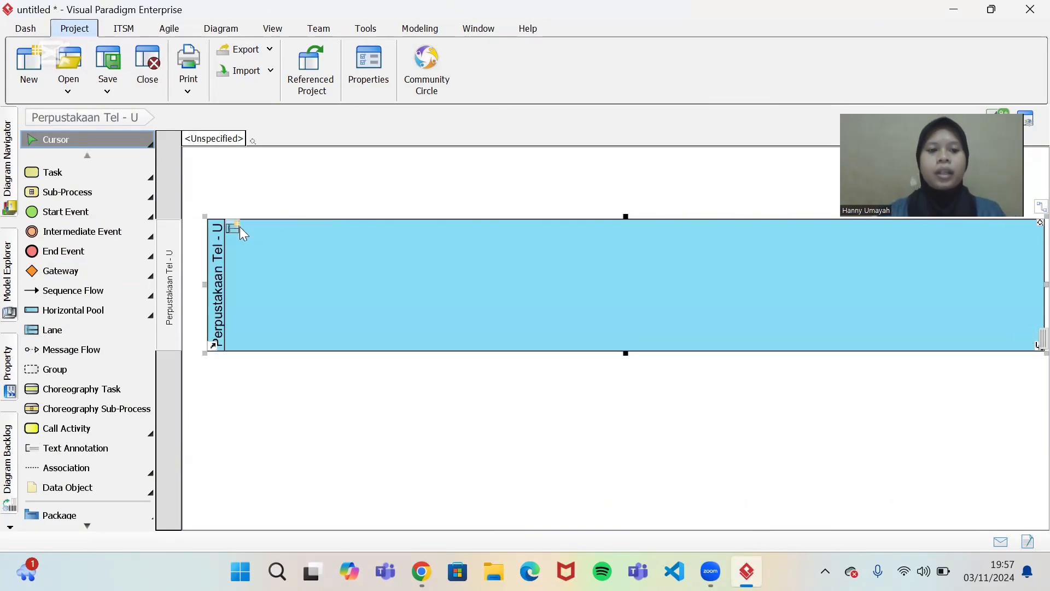
Step: Add two lanes to the Perpustakaan Tel - U pool, one below the other, keeping their default names
left_click(232, 337)
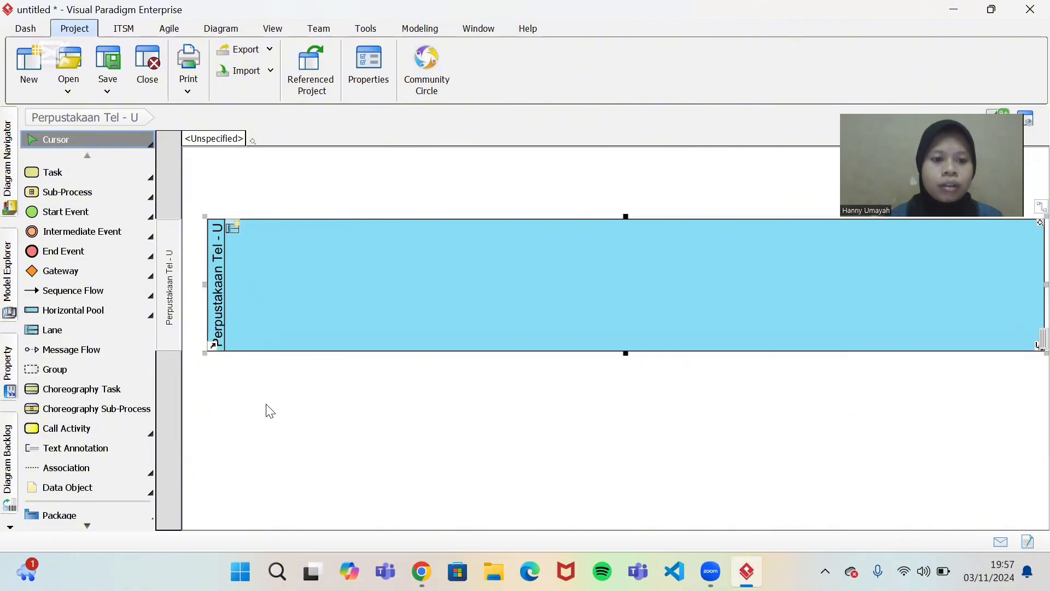
left_click(266, 404)
left_click(237, 330)
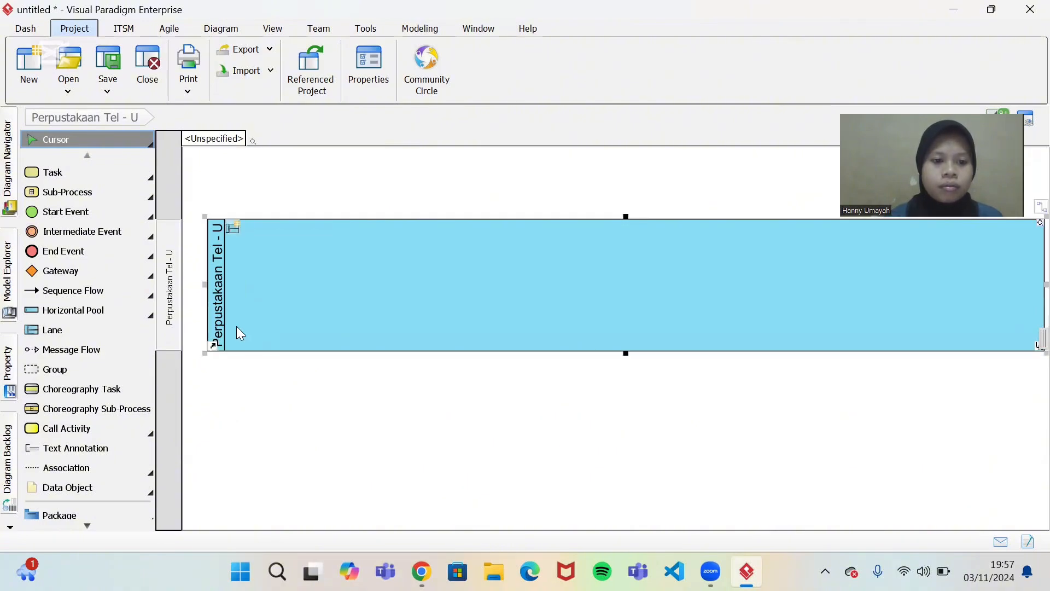
left_click(232, 224)
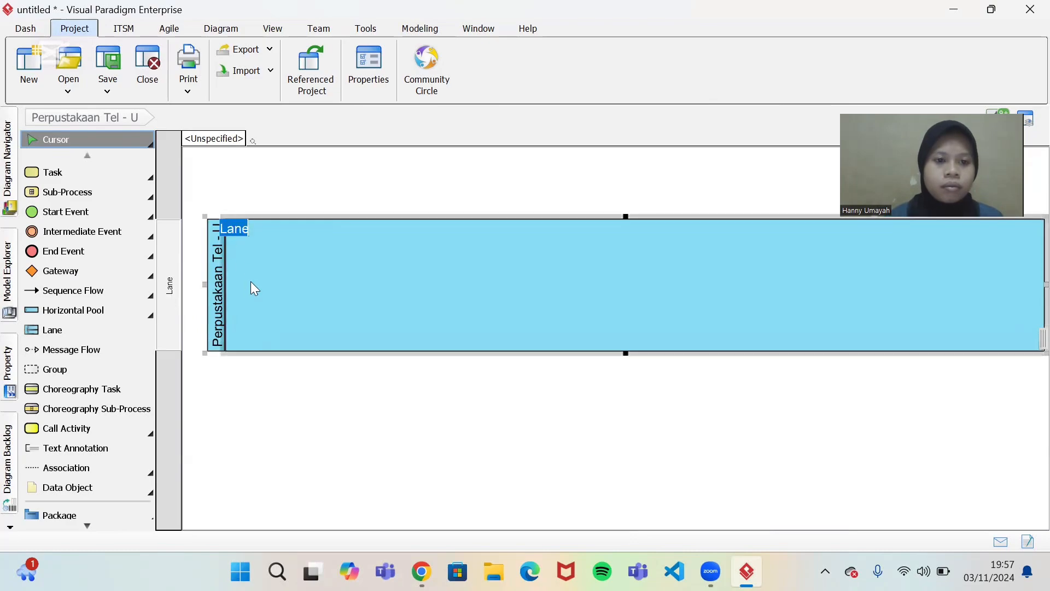
key("Return")
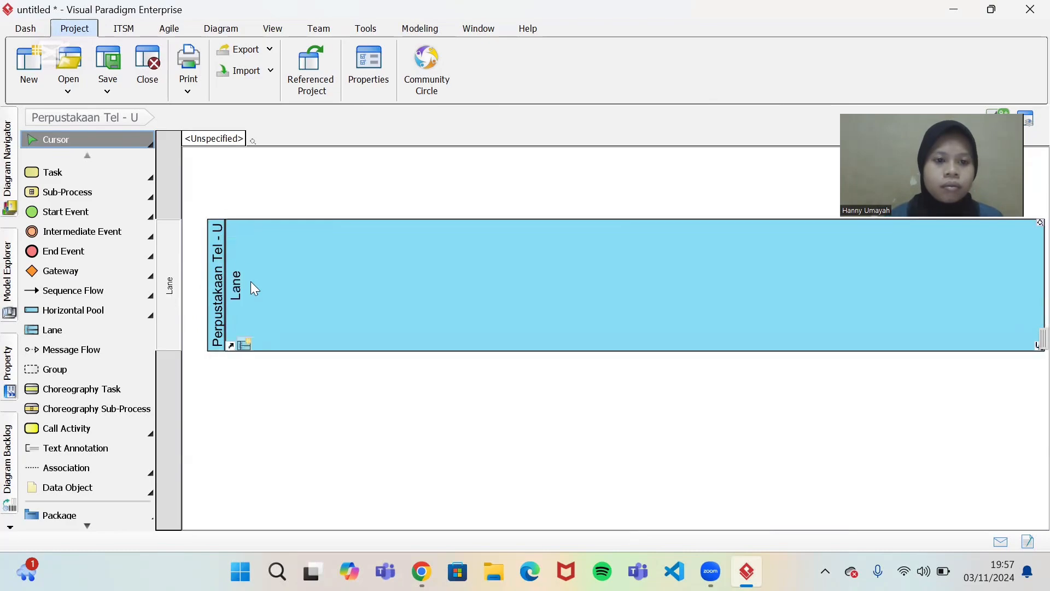
left_click(244, 343)
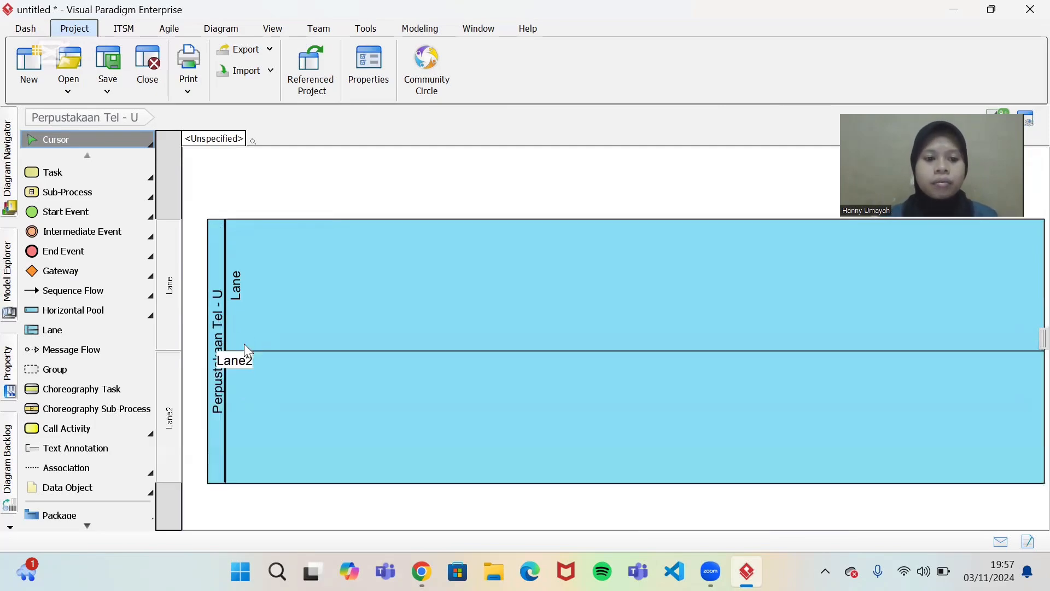
left_click(279, 495)
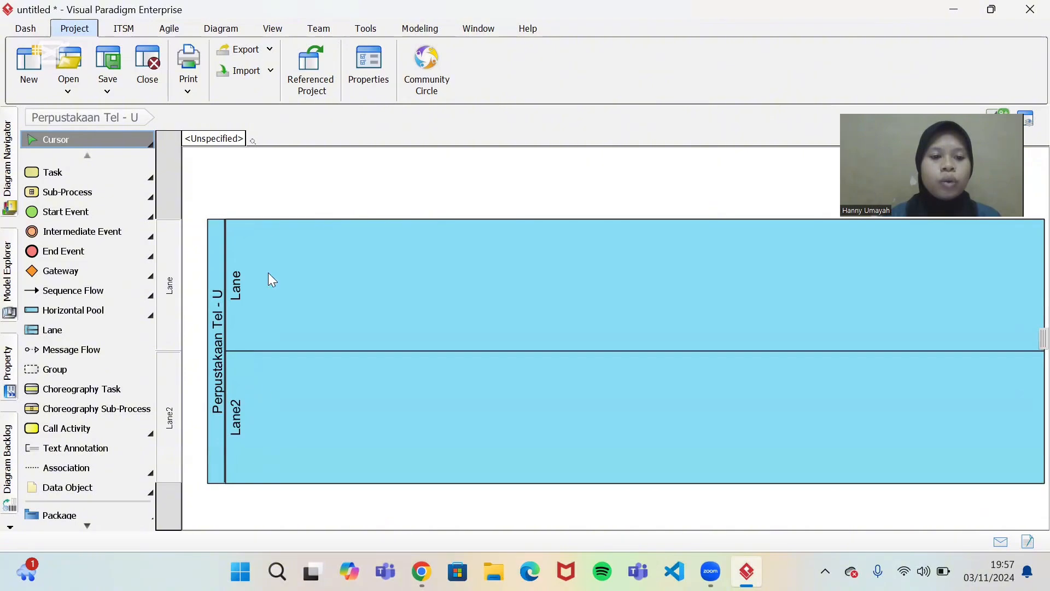
Step: Rename the upper lane as "Petugas entry data"
double_click(235, 291)
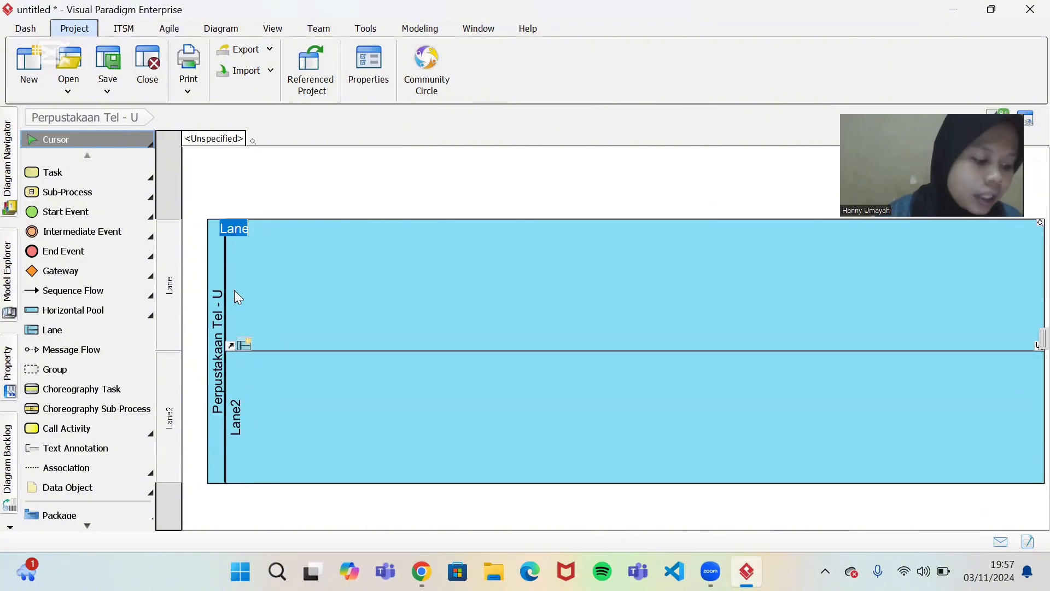
type("Pet")
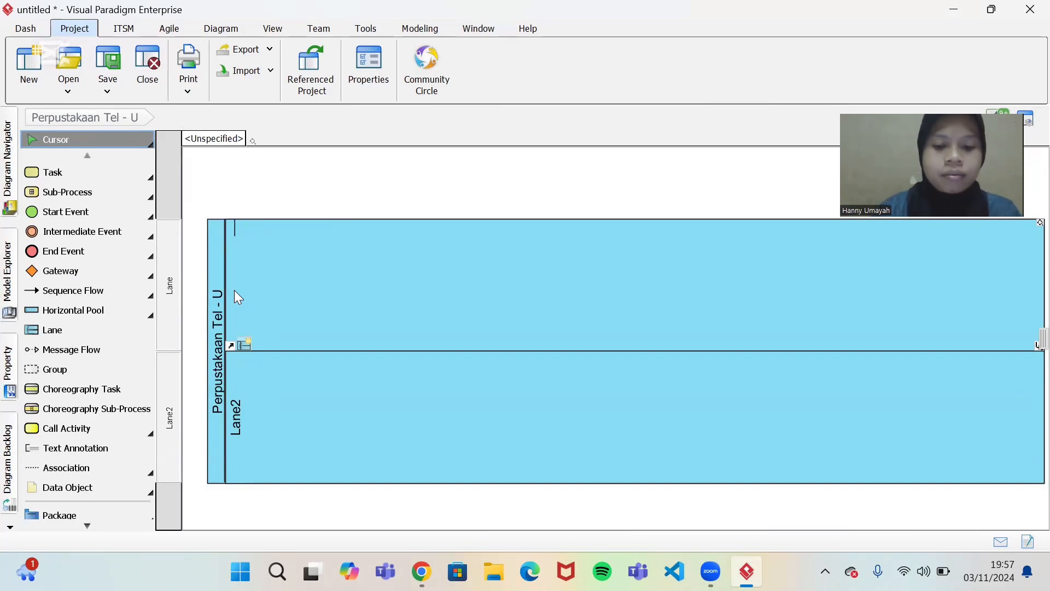
type("ug")
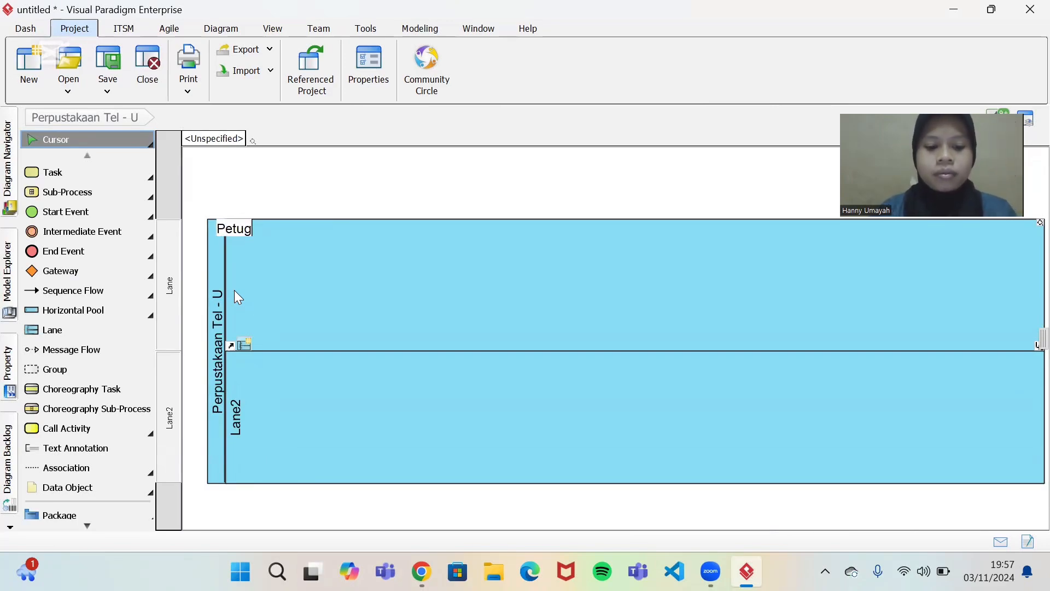
type("as entry data")
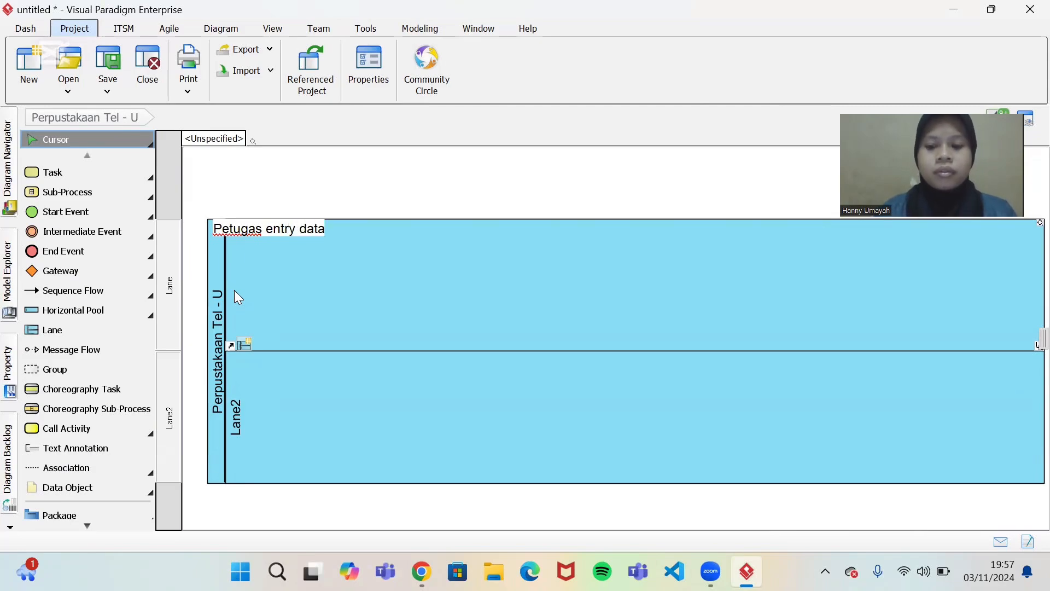
key("Return")
Step: Rename the lower lane as "Petugas sampul buku"
left_click(236, 416)
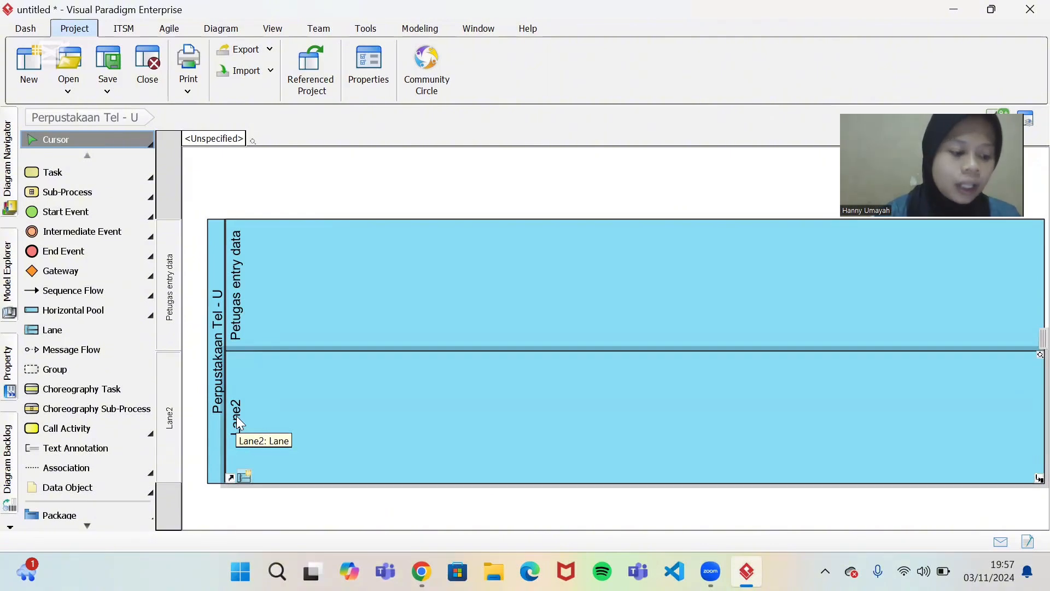
double_click(237, 416)
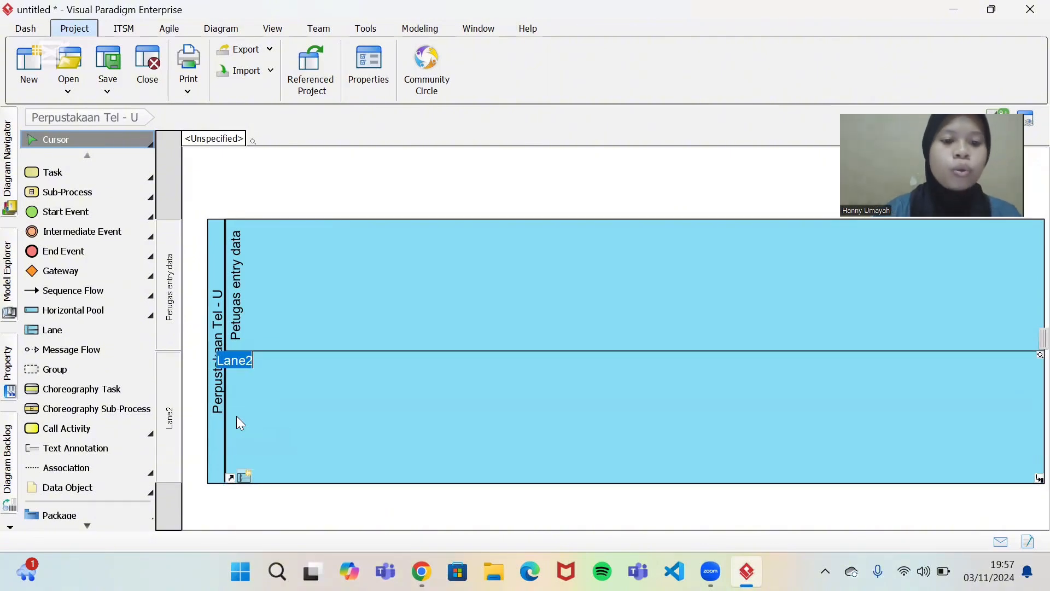
type("apetug")
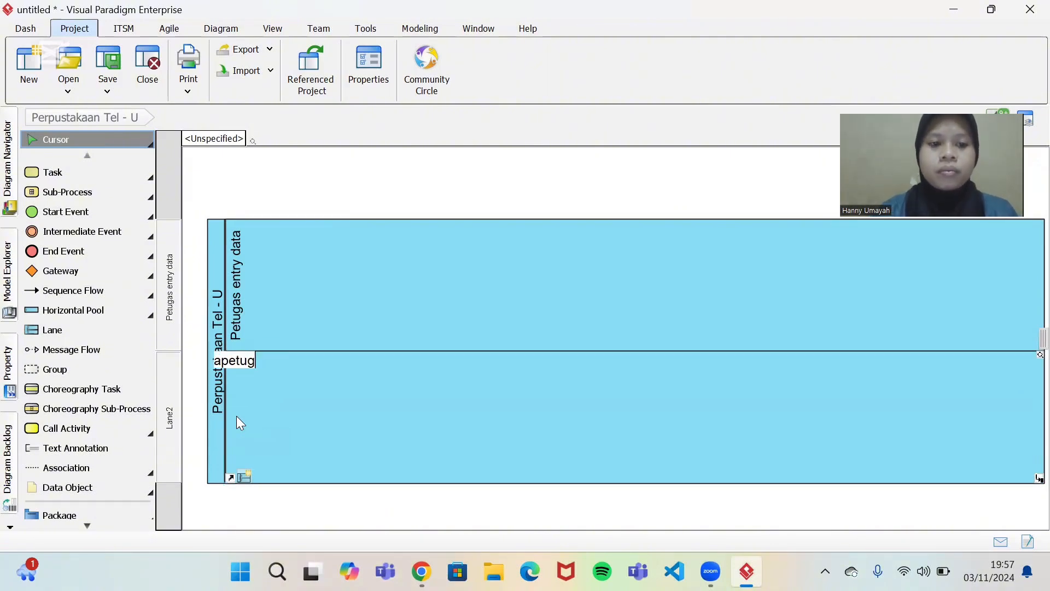
key("BackSpace")
key("BackSpace")
key("BackSpace")
key("BackSpace")
key("BackSpace")
key("BackSpace")
type("P")
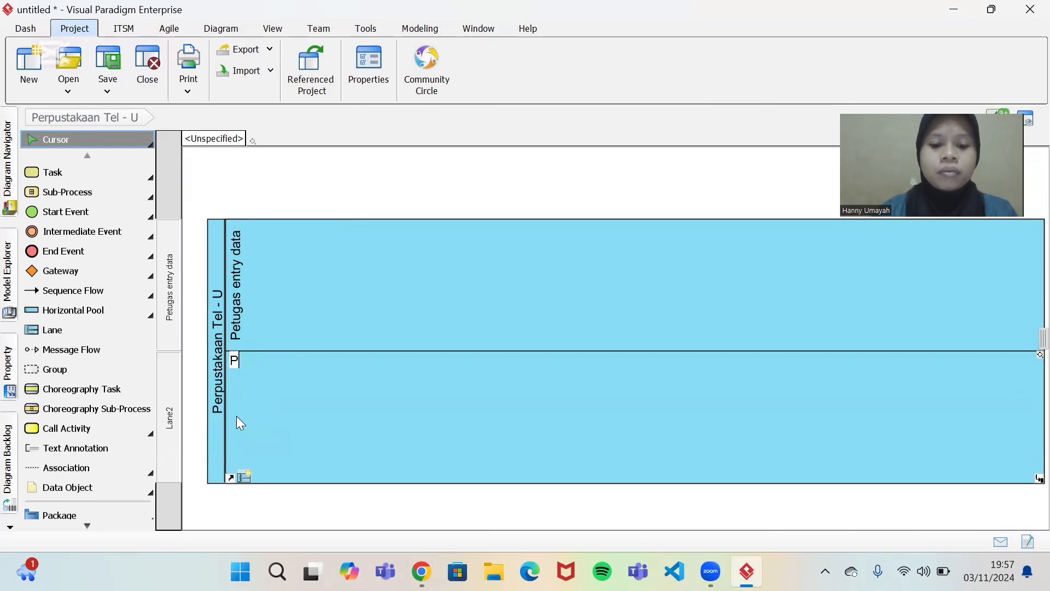
type("etugas")
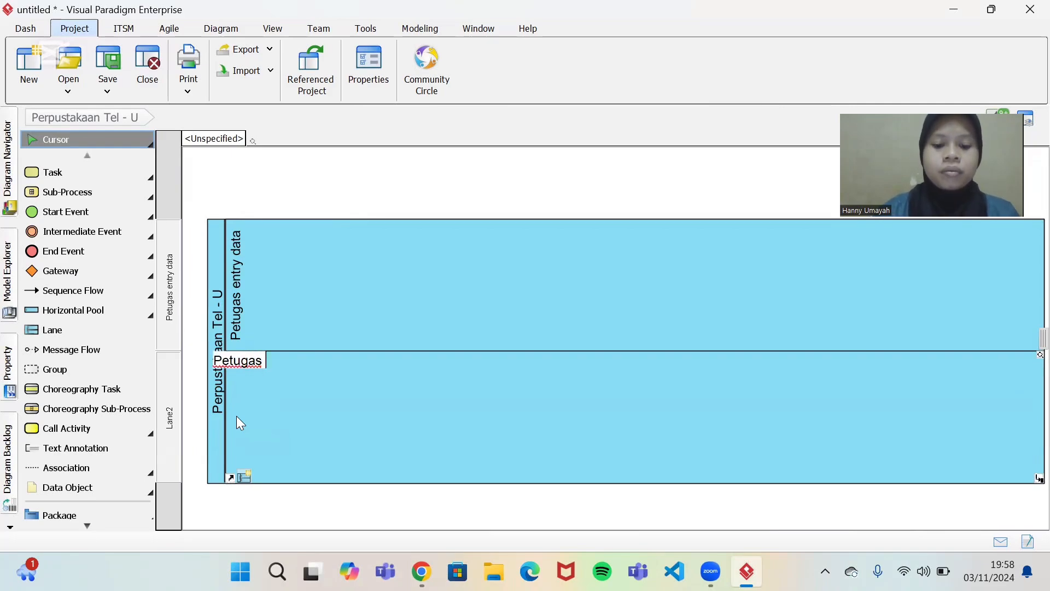
type(" sampul buku")
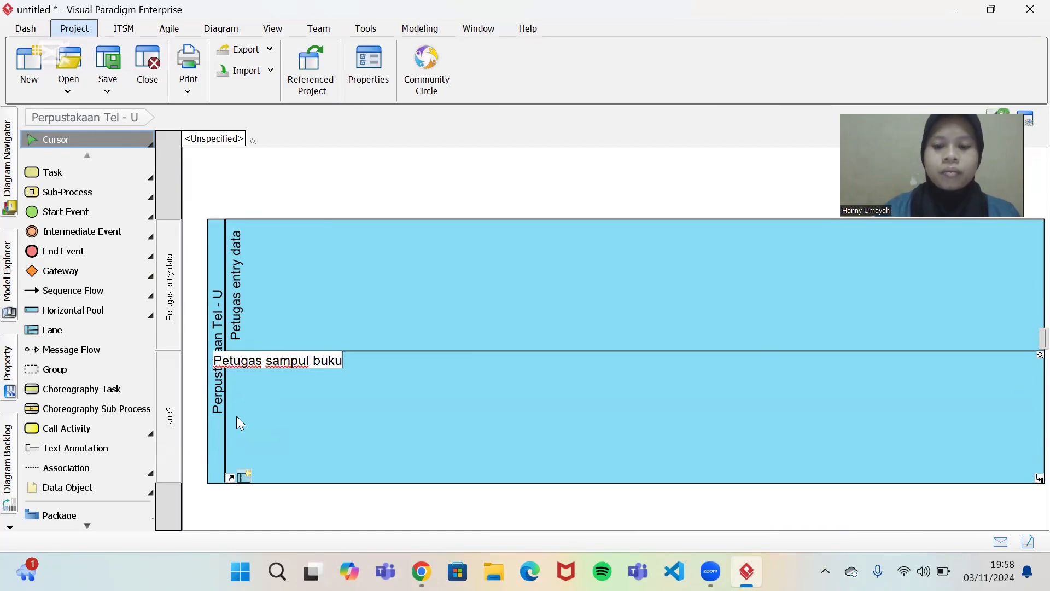
key("Return")
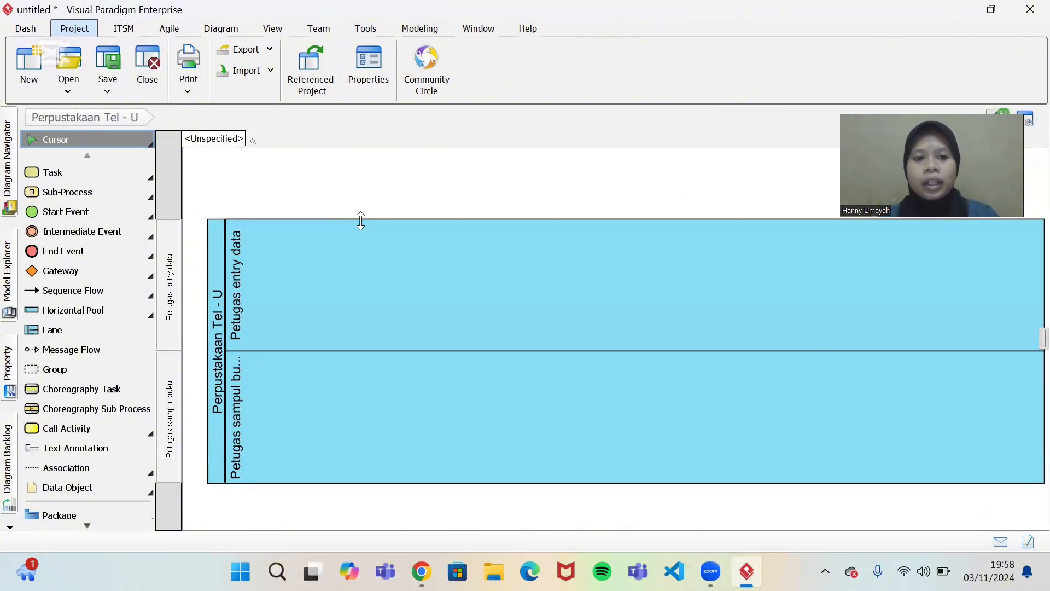
Step: Extend the pool's upper and lower edges outward to make both lanes taller, and turn off Auto Stretch Pools for the diagram
left_click_drag(365, 220, 366, 155)
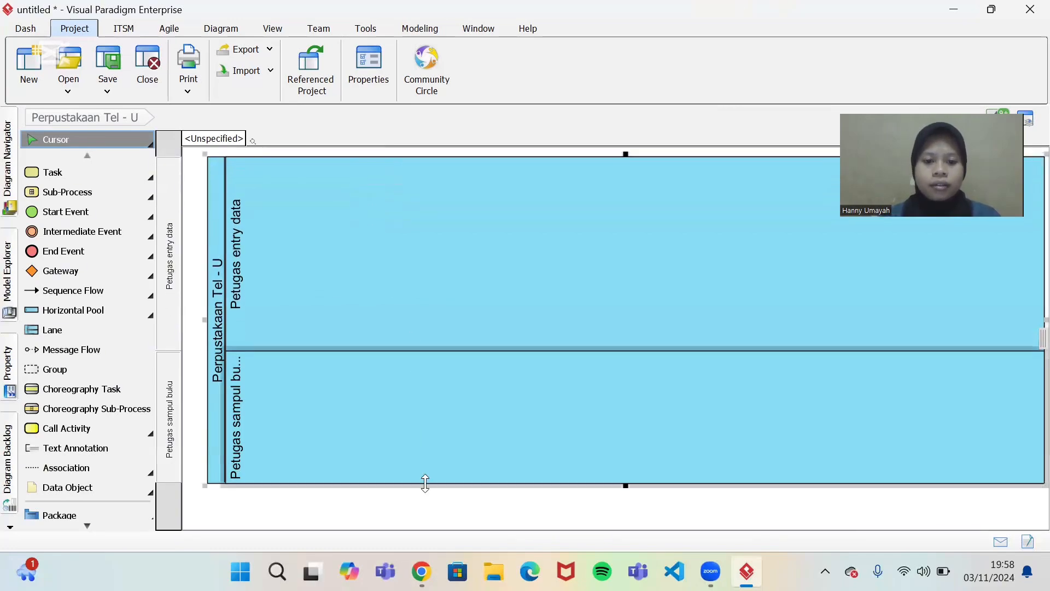
left_click_drag(429, 485, 433, 520)
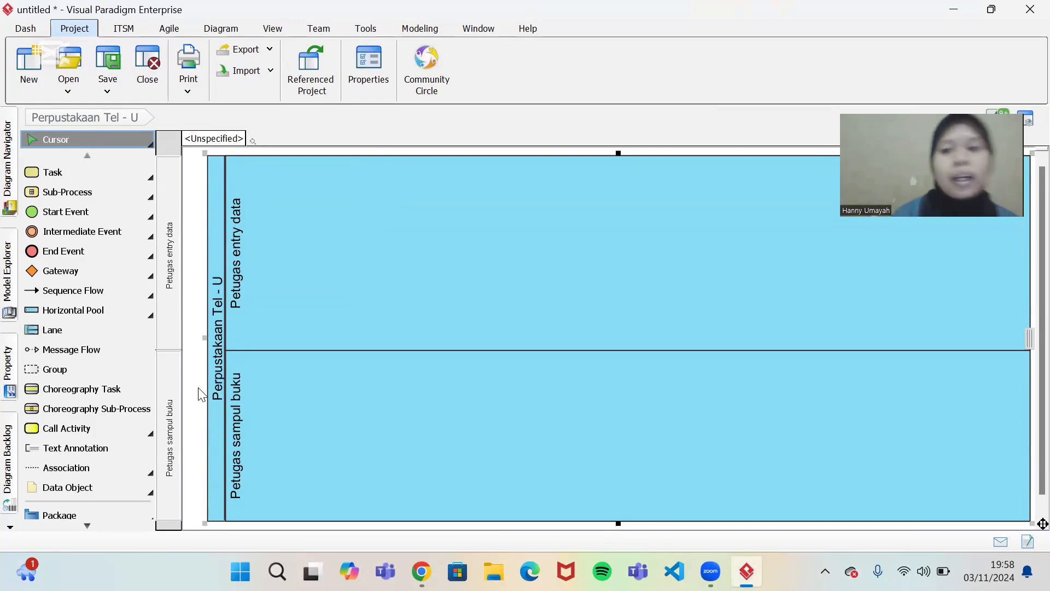
right_click(198, 352)
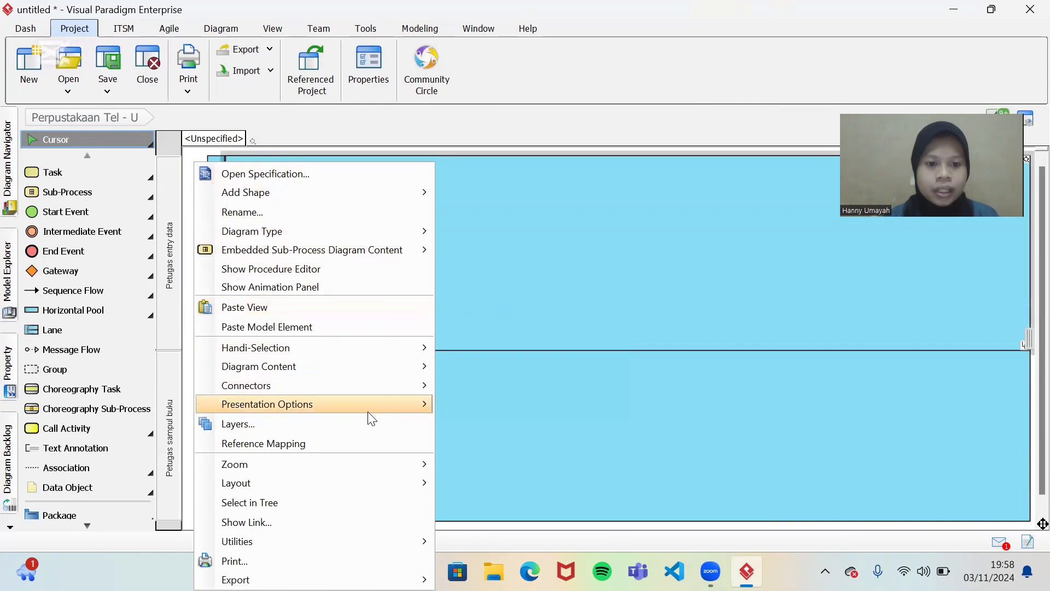
mouse_move(370, 409)
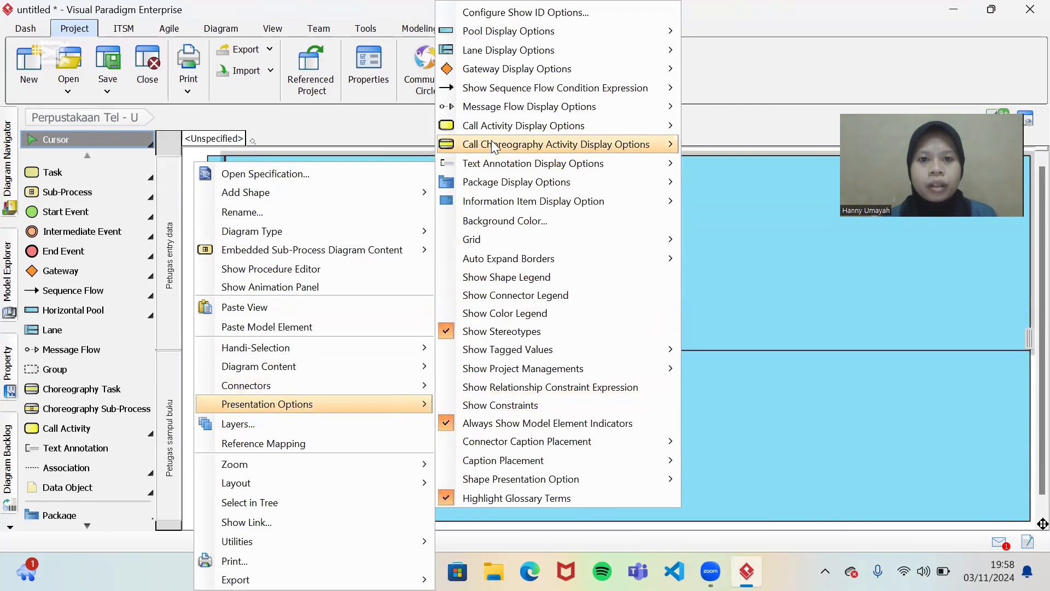
mouse_move(497, 34)
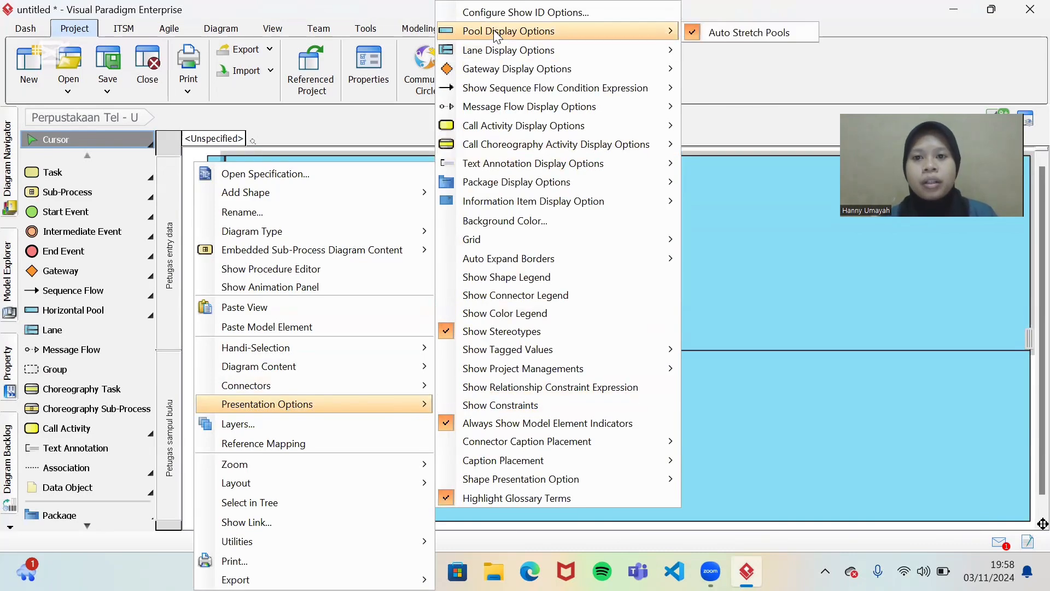
left_click(696, 34)
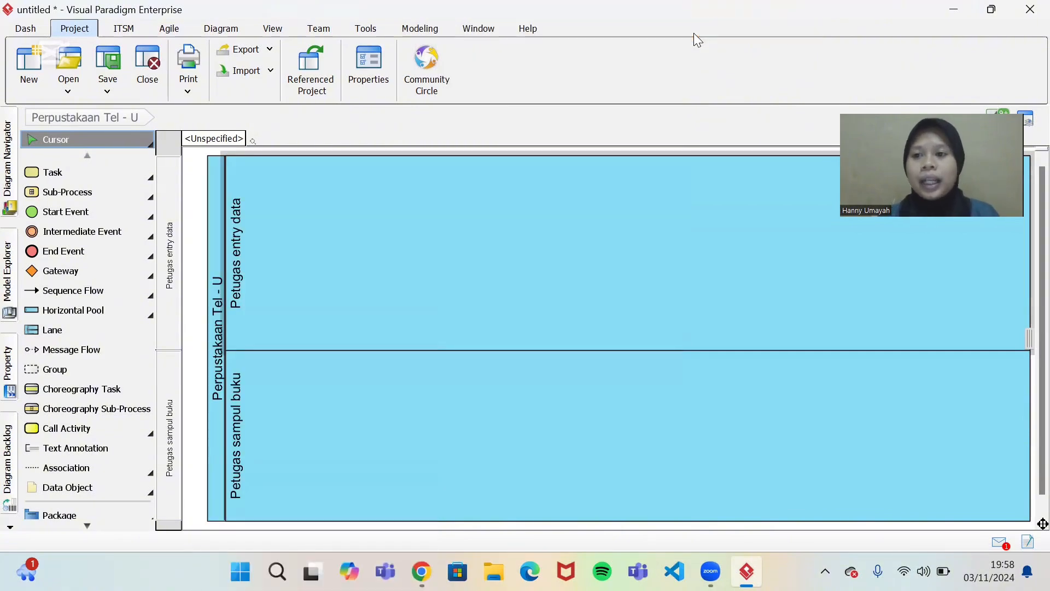
left_click(514, 229)
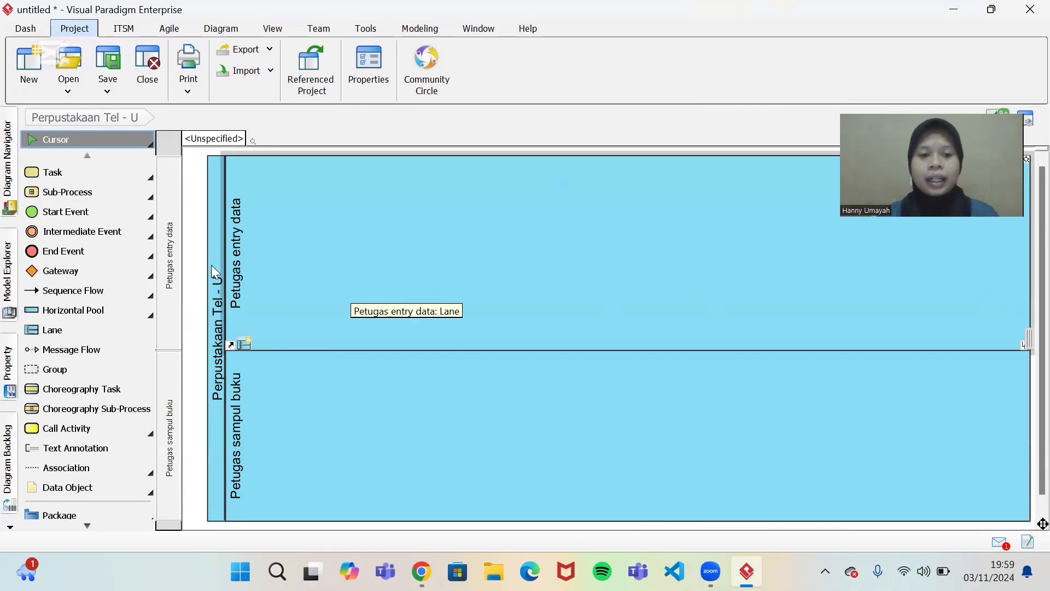
Step: Place a start event near the beginning of the Petugas entry data lane and name it "Buku baru diterima"
left_click(84, 213)
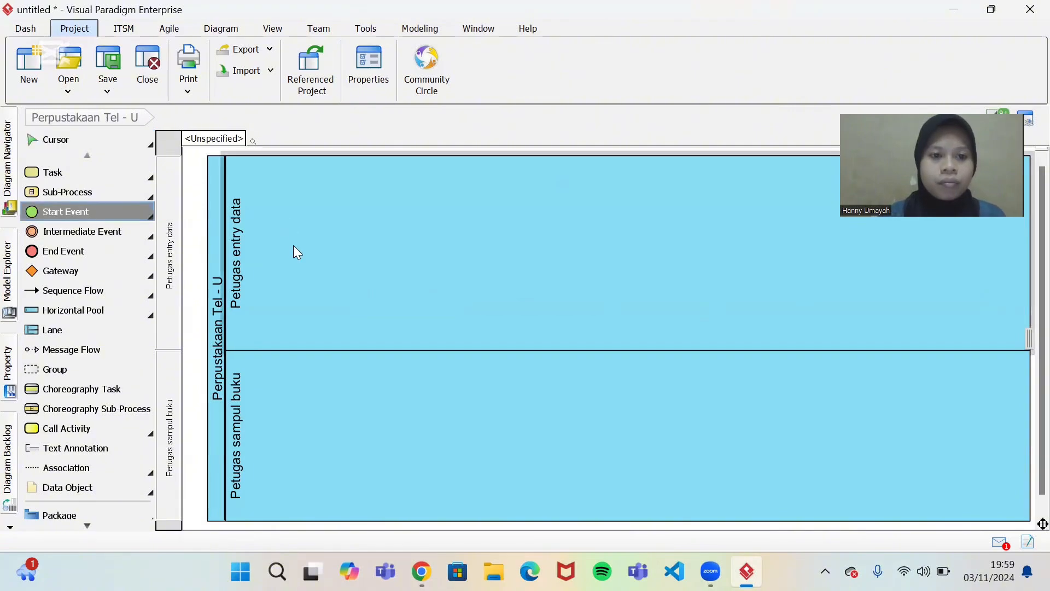
left_click(283, 272)
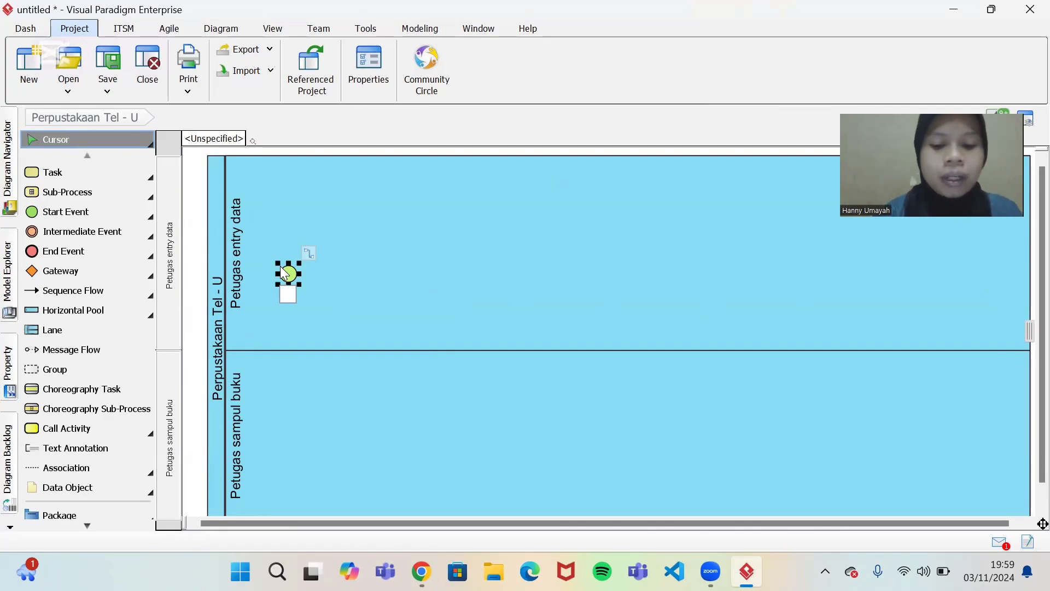
type("Buku ba")
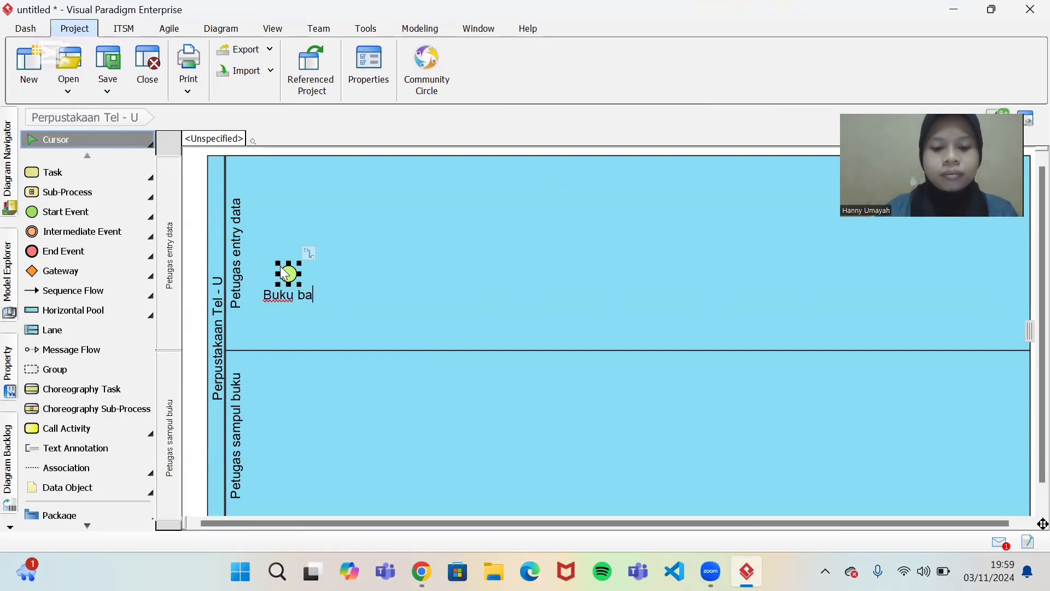
type("ru diterim")
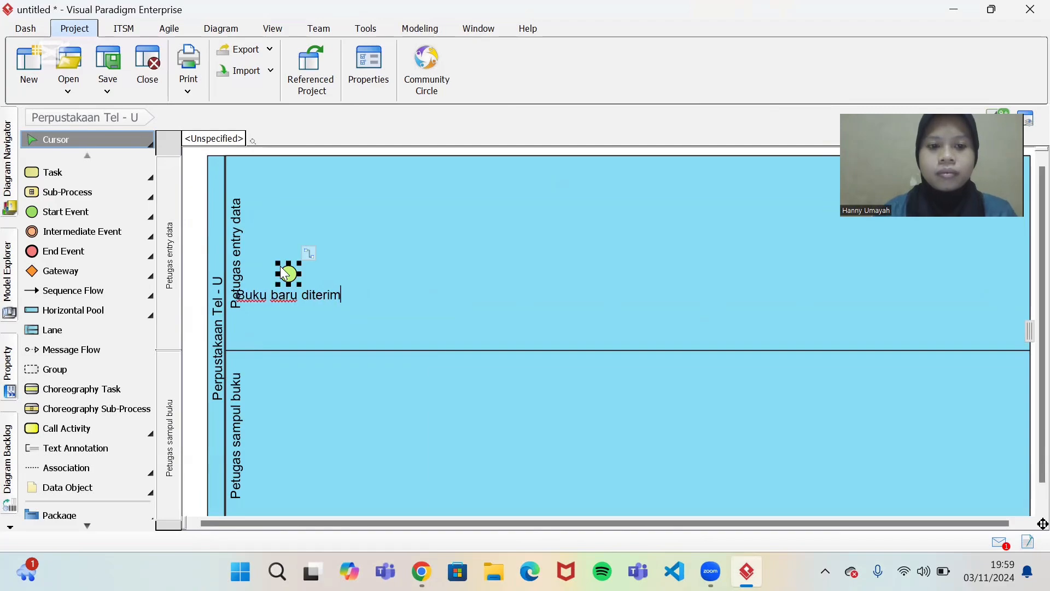
type("a")
key("Return")
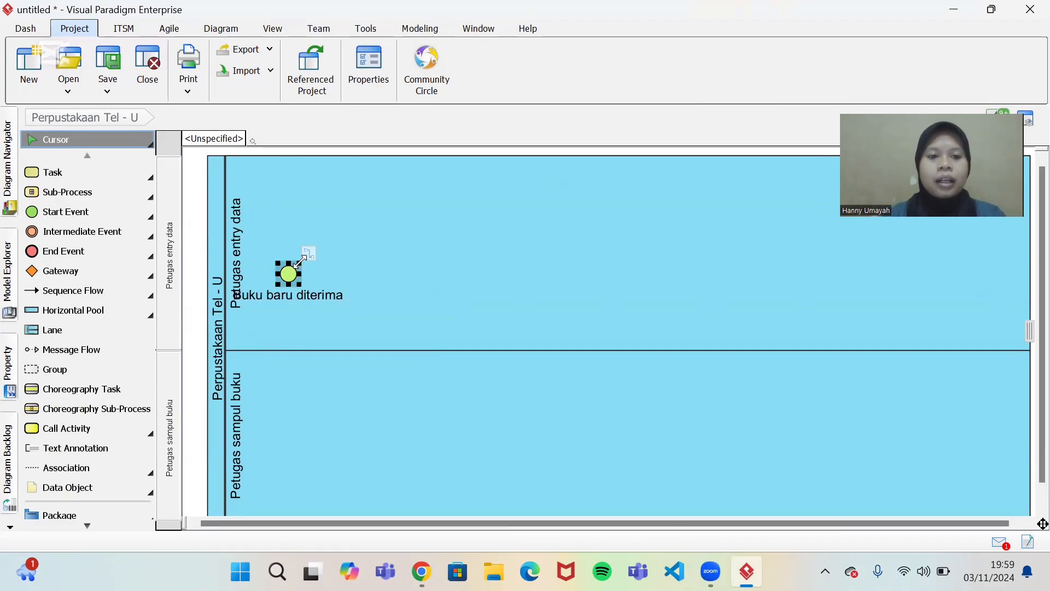
Step: Enlarge the "Buku baru diterima" start event slightly and deselect it
mouse_move(300, 262)
left_mouse_down()
mouse_move(336, 251)
mouse_move(313, 265)
left_mouse_up()
key("ctrl+z")
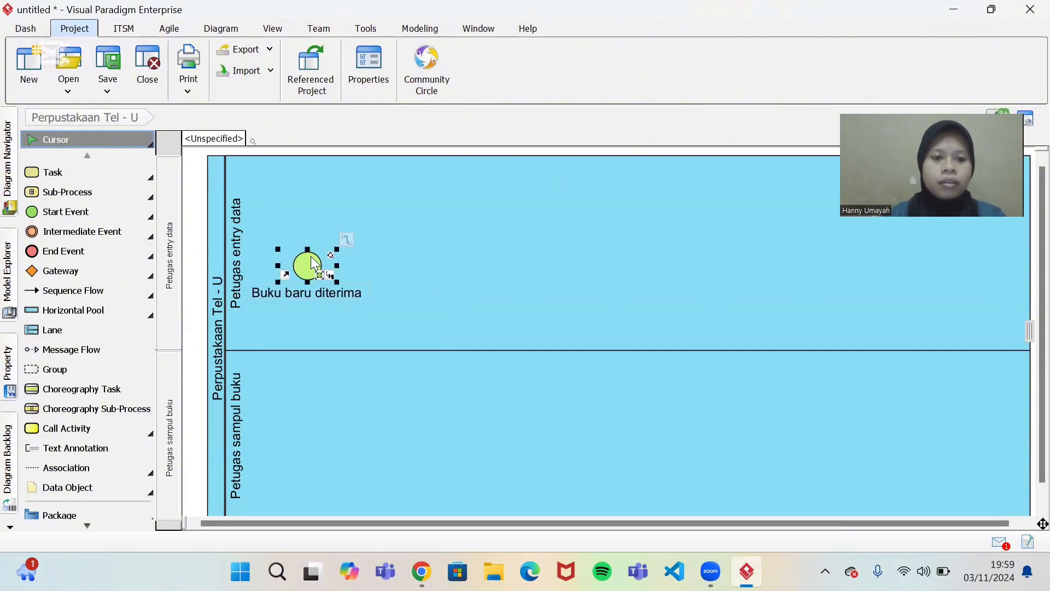
left_click(412, 254)
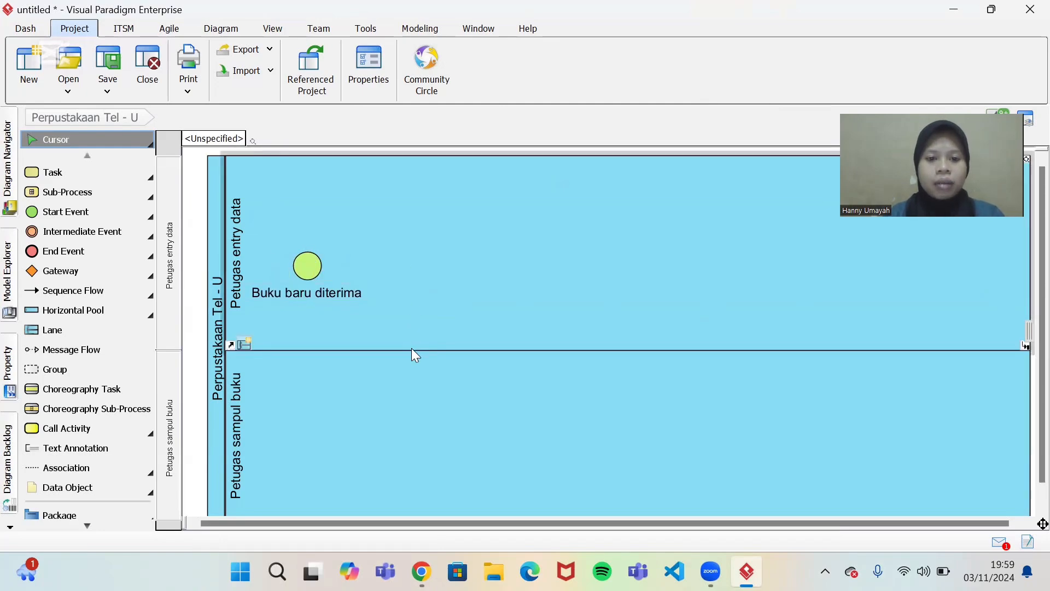
Step: Make the Petugas entry data lane taller and move the "Buku baru diterima" start event down, with its label just beneath it
left_click_drag(413, 351, 421, 433)
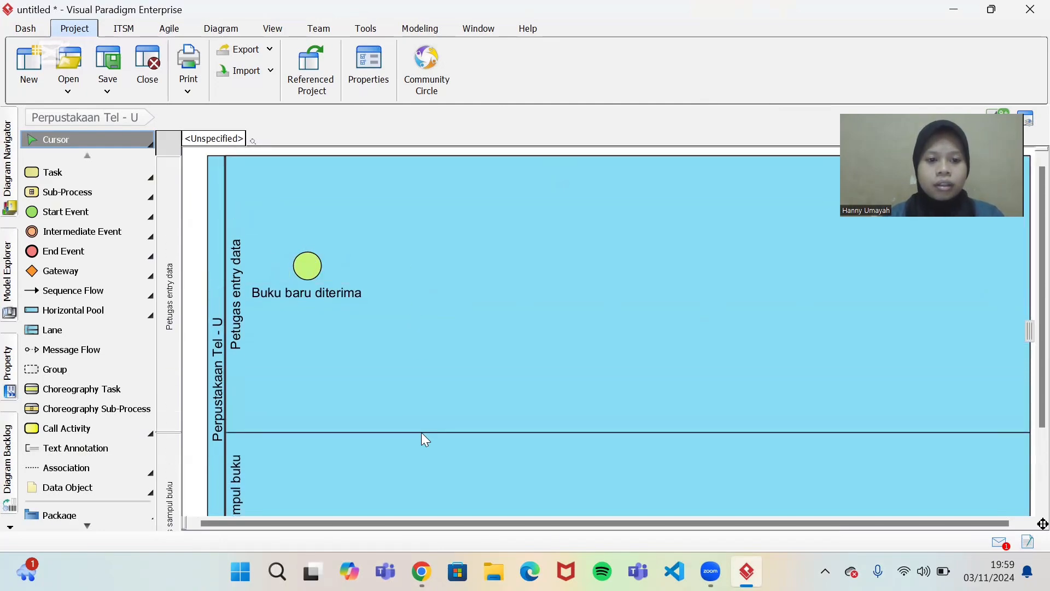
left_click(326, 316)
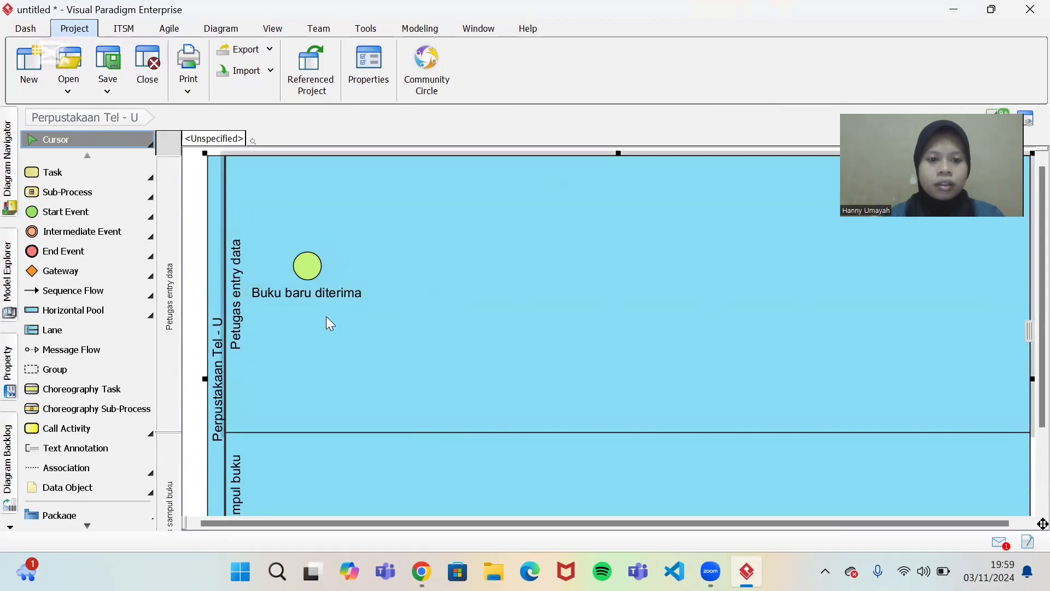
left_click_drag(321, 293, 322, 318)
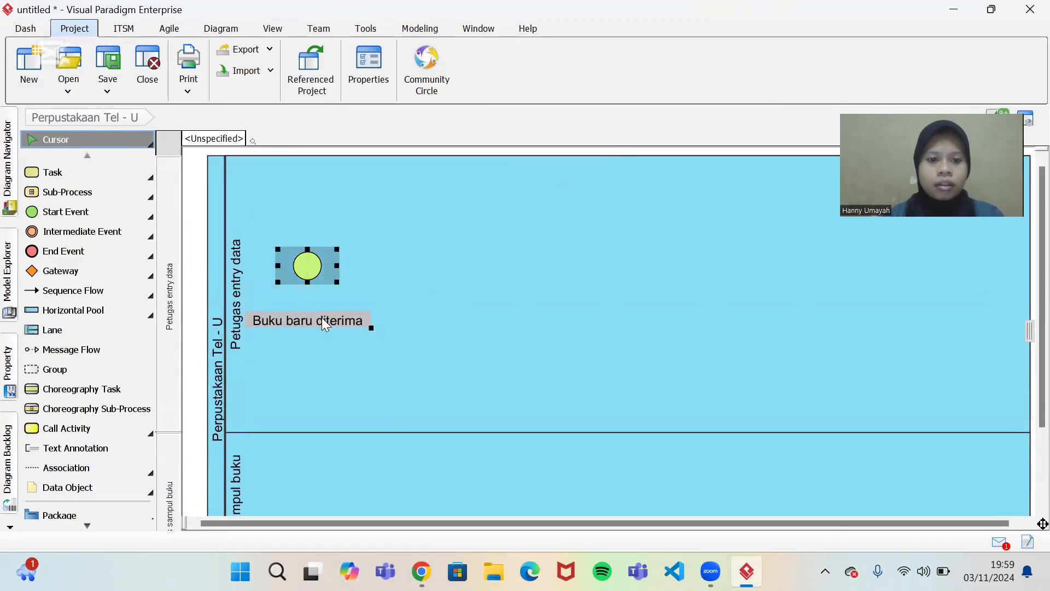
left_click_drag(317, 265, 322, 295)
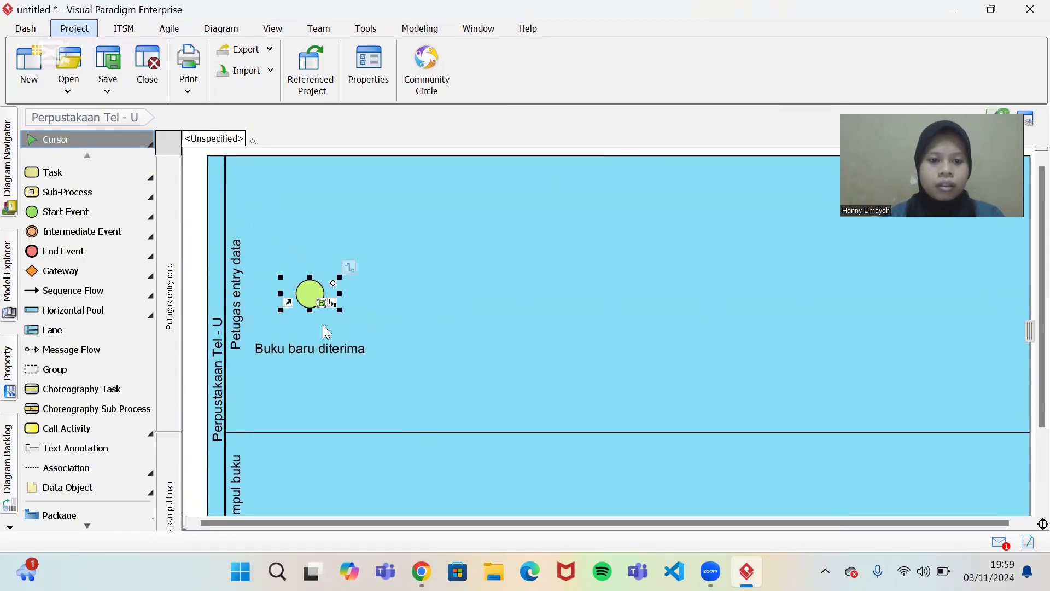
left_click_drag(329, 351, 373, 342)
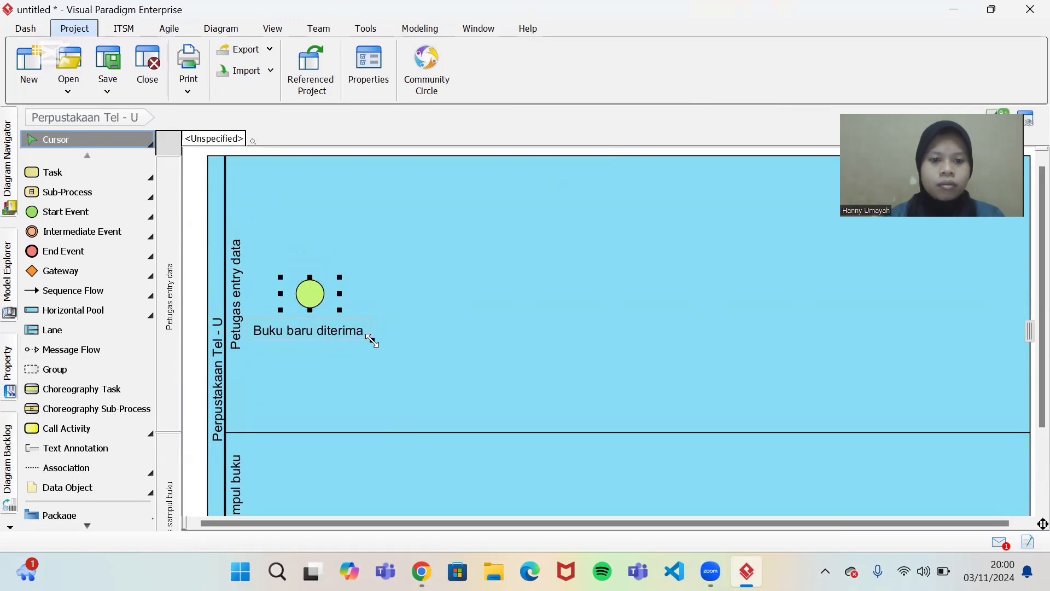
left_click(424, 330)
left_click(354, 329)
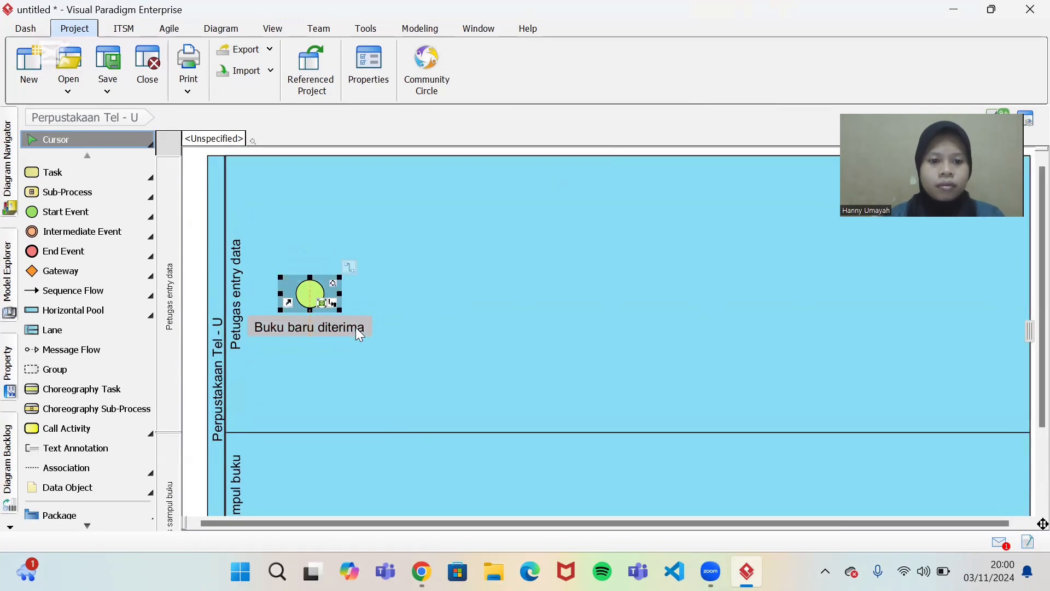
left_click(431, 319)
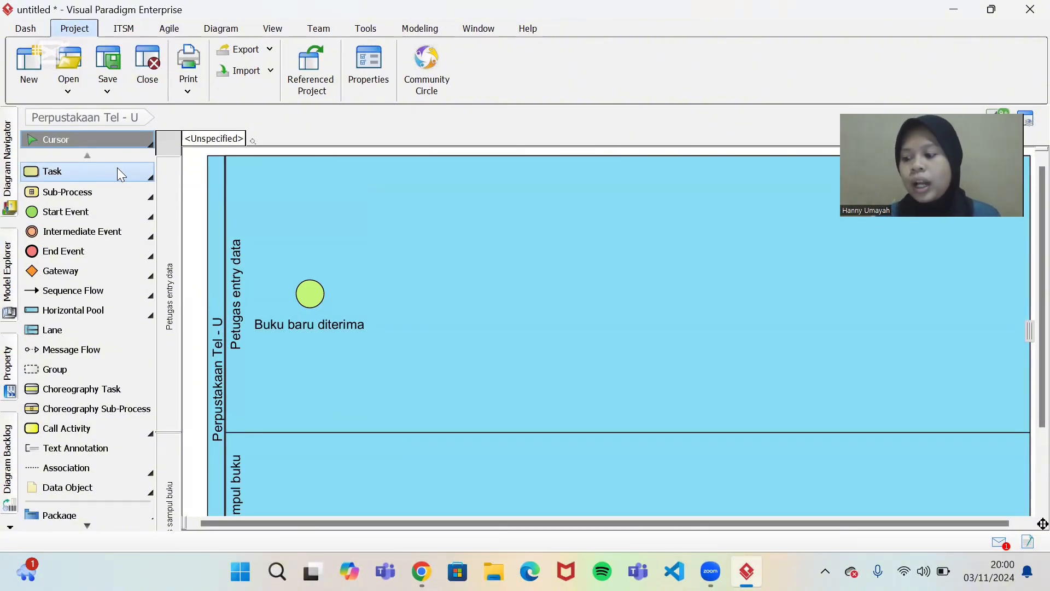
Step: Place a task after the start event in the Petugas entry data lane and name it "Memasukkan data buku"
left_click(76, 172)
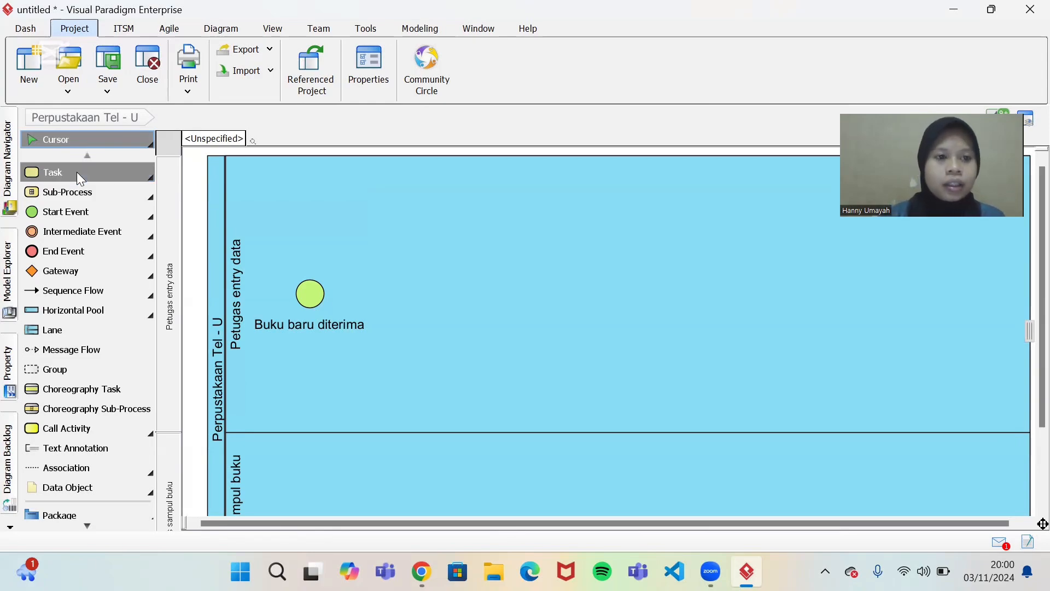
left_click(411, 293)
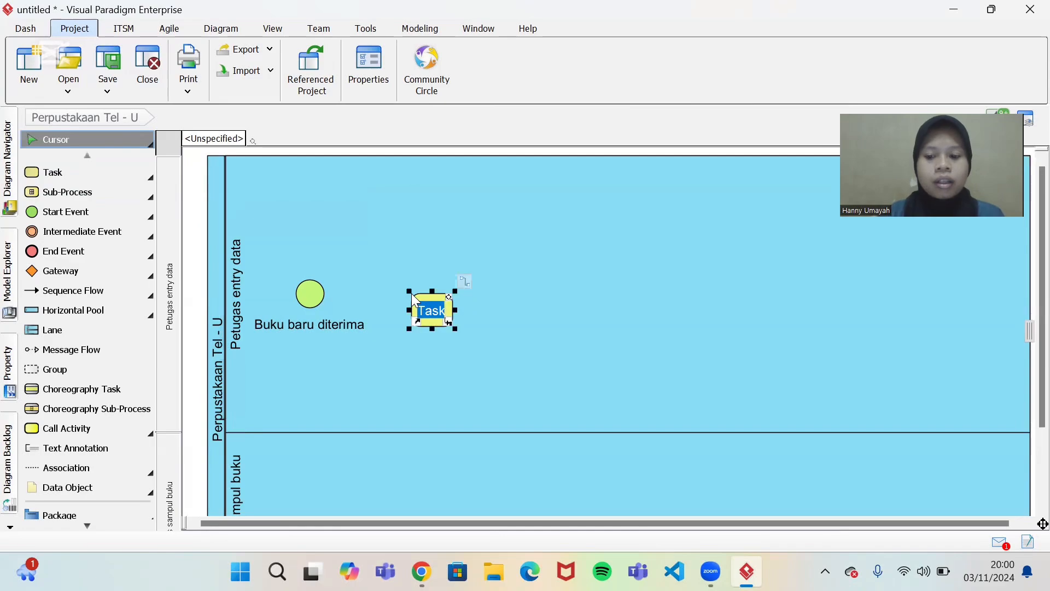
key("BackSpace")
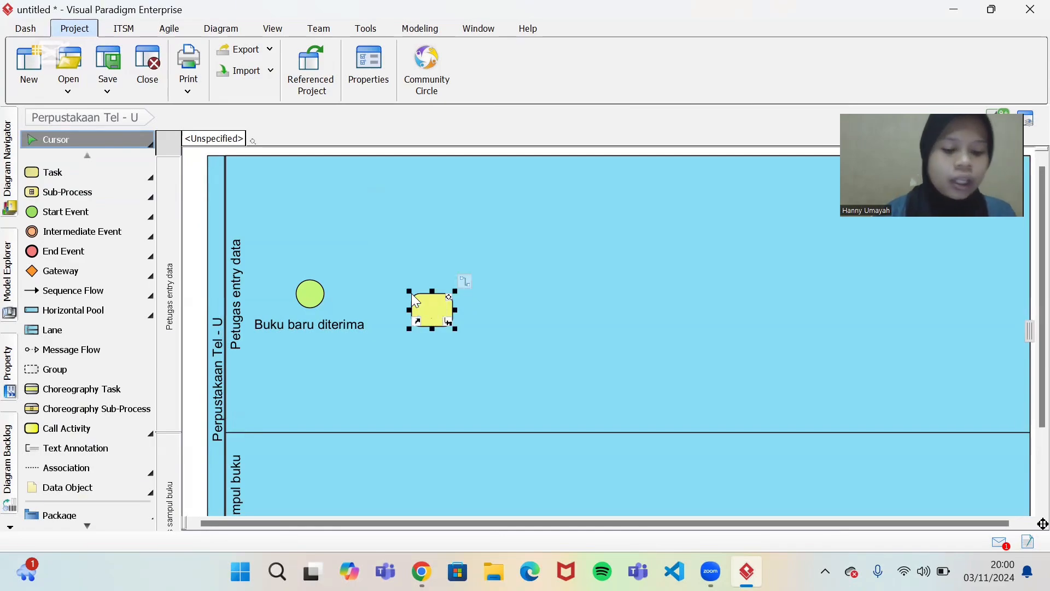
type("Memasukk")
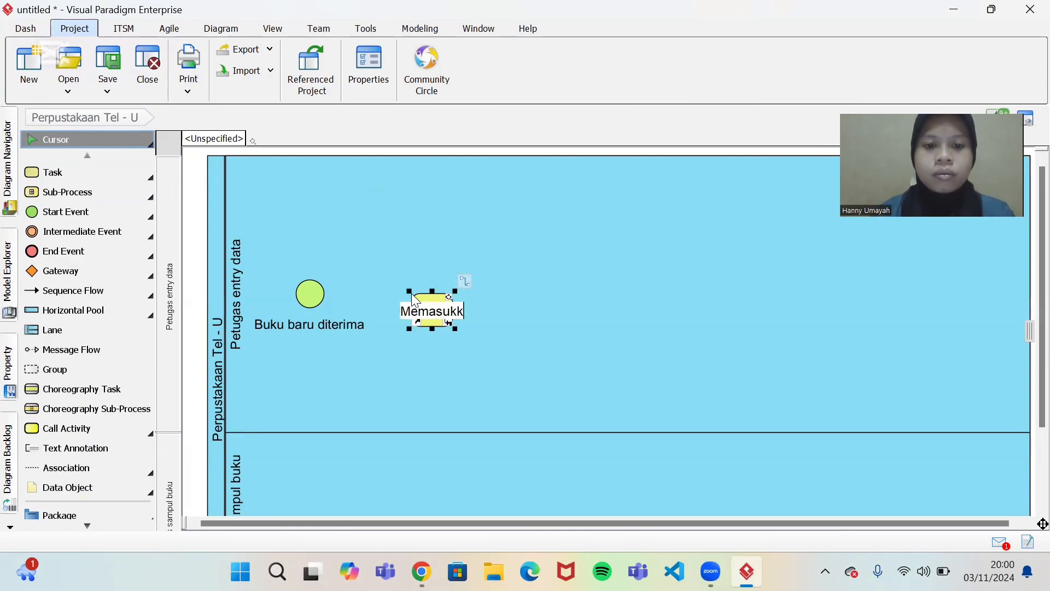
type("an data b")
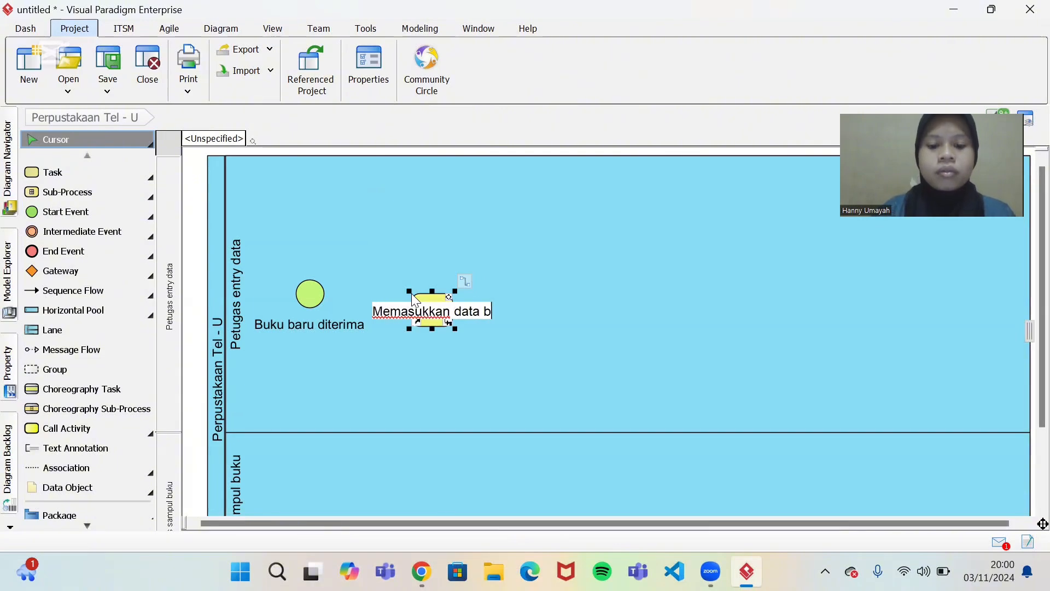
type("uku")
Step: Widen the "Memasukkan data buku" task so its full name fits on two lines and level it with the start event
left_click_drag(455, 309, 538, 310)
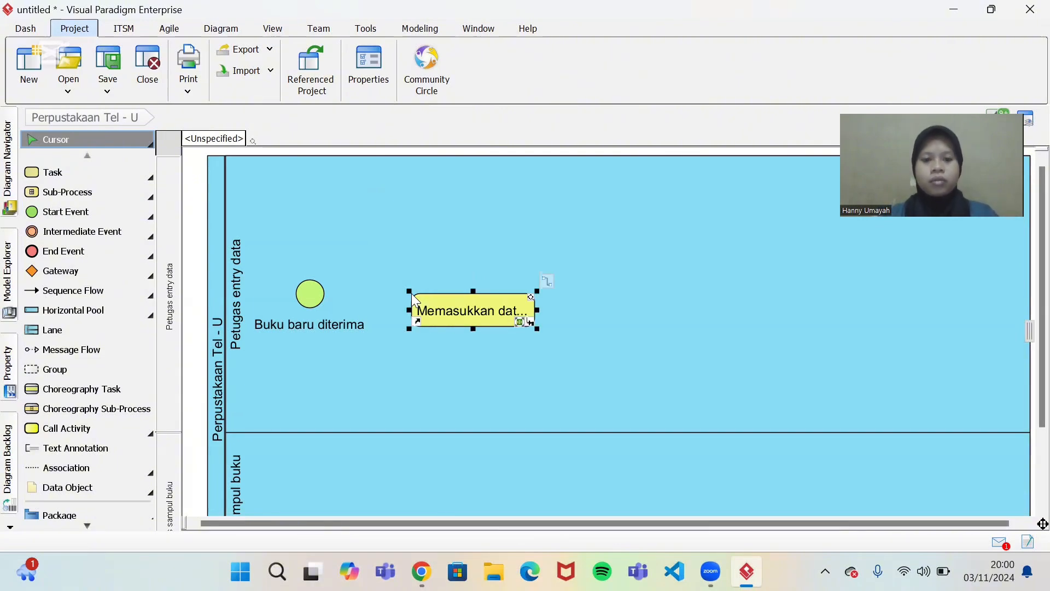
left_click_drag(537, 290, 463, 289)
left_click(464, 333)
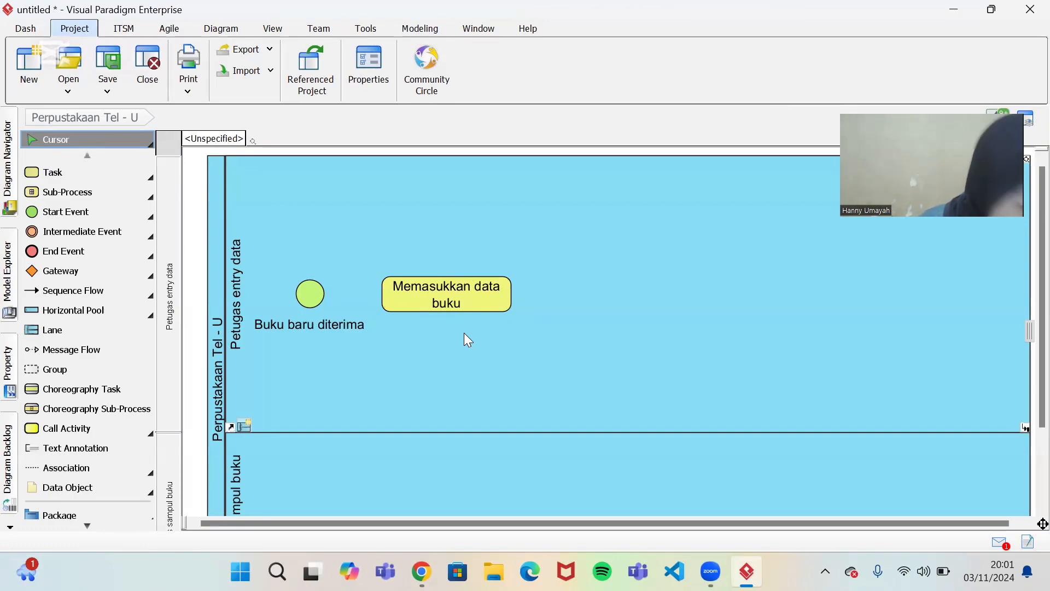
Step: Set the task's Dialog Regular size 16 font as the default for all shapes and apply it to the whole project
left_click(478, 293)
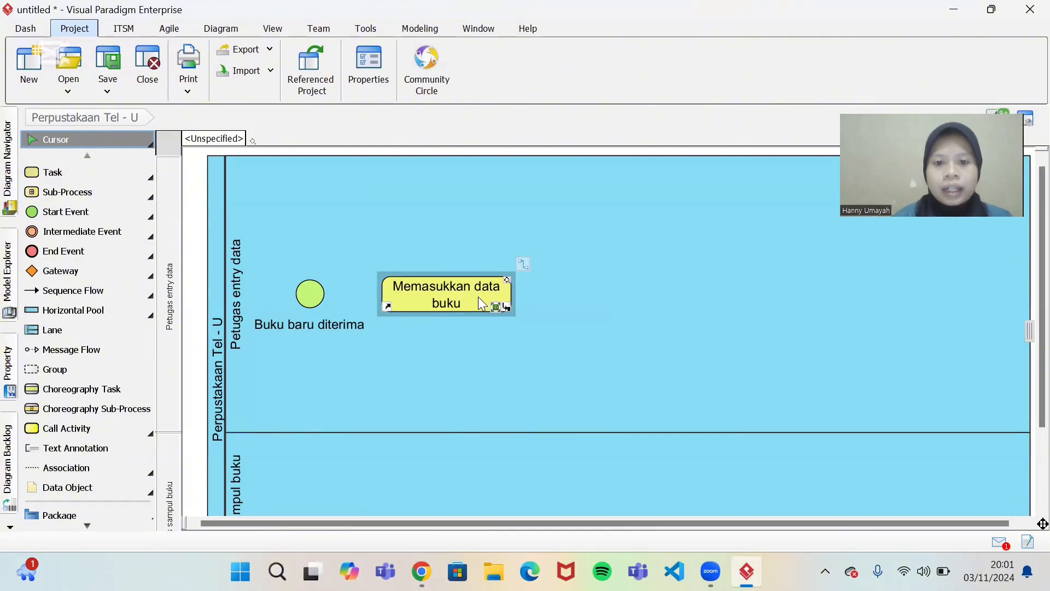
right_click(479, 297)
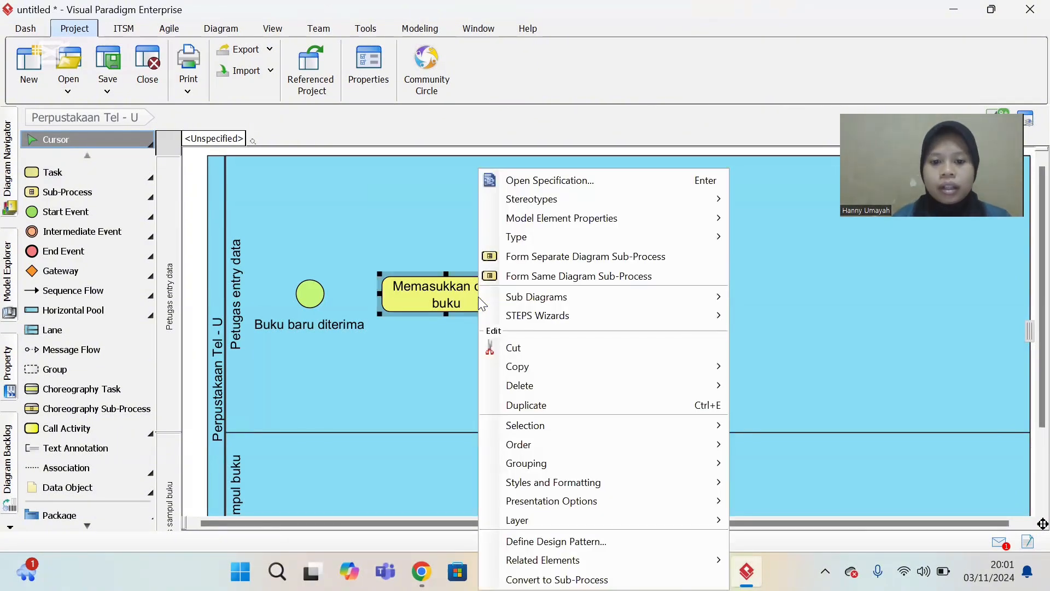
mouse_move(561, 493)
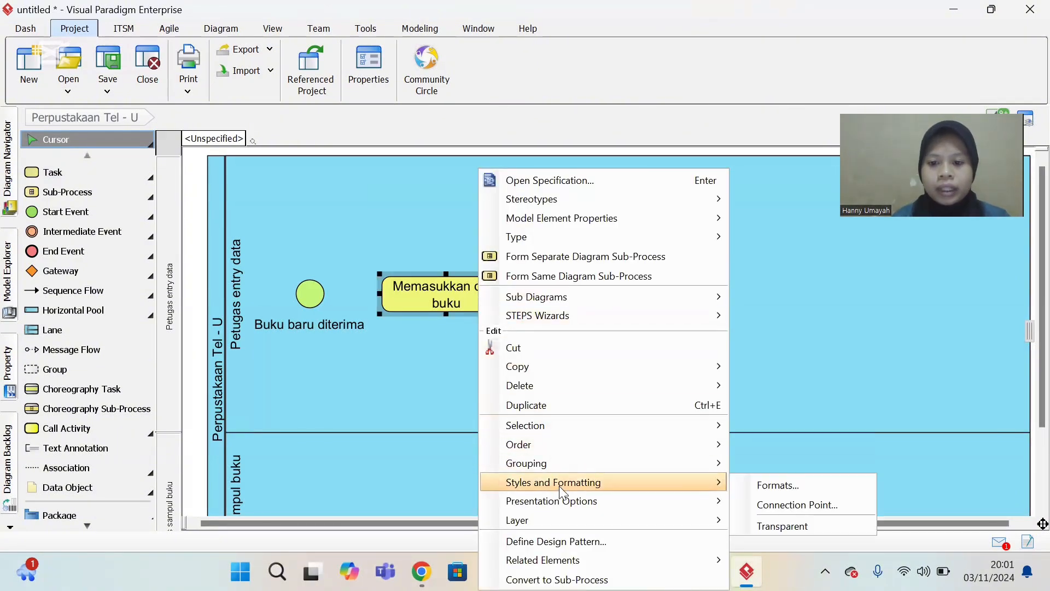
left_click(763, 485)
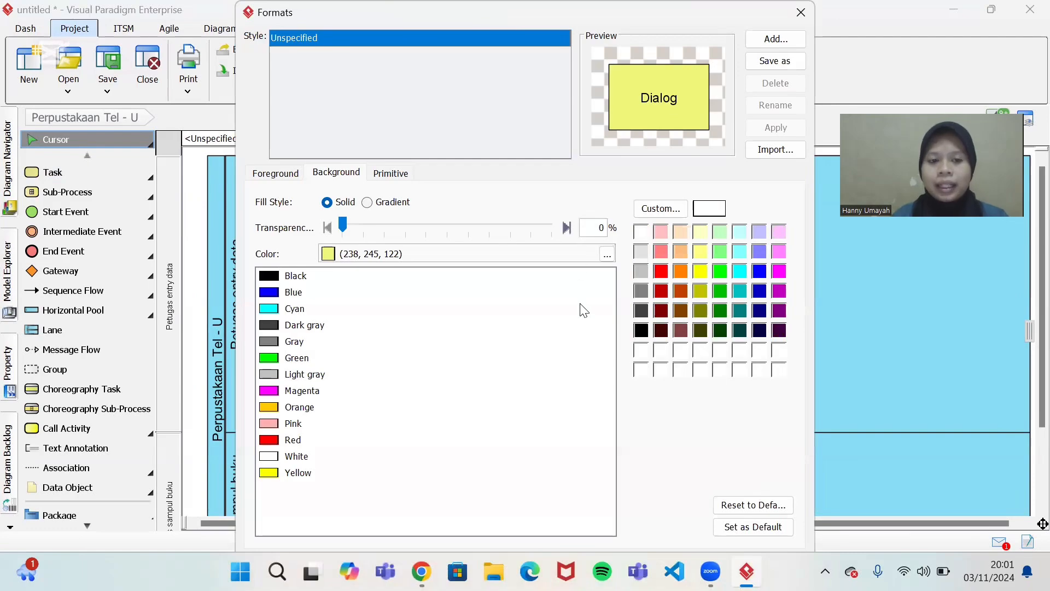
left_click(289, 178)
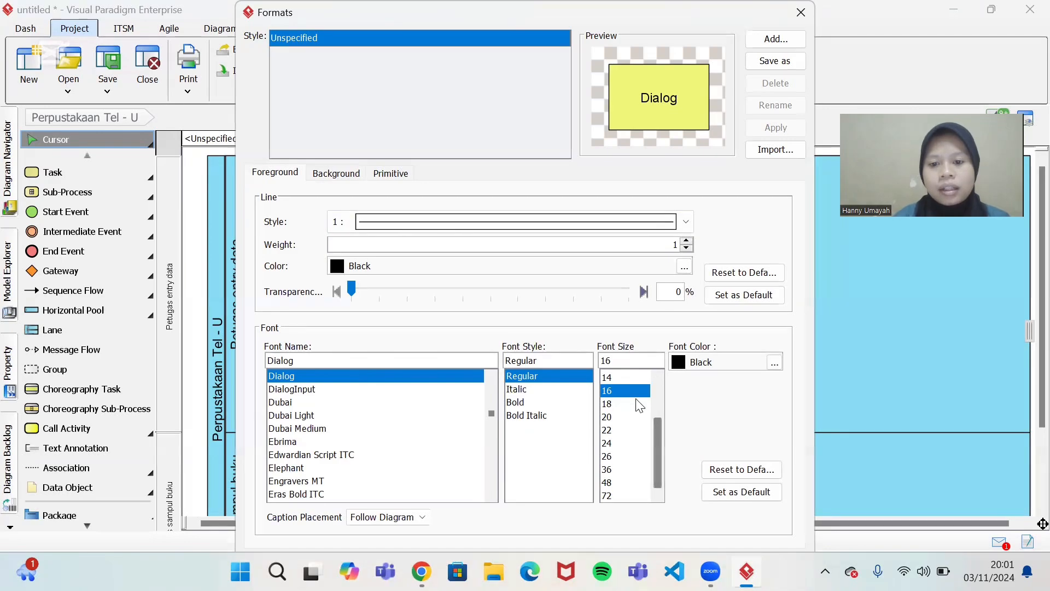
left_click(721, 492)
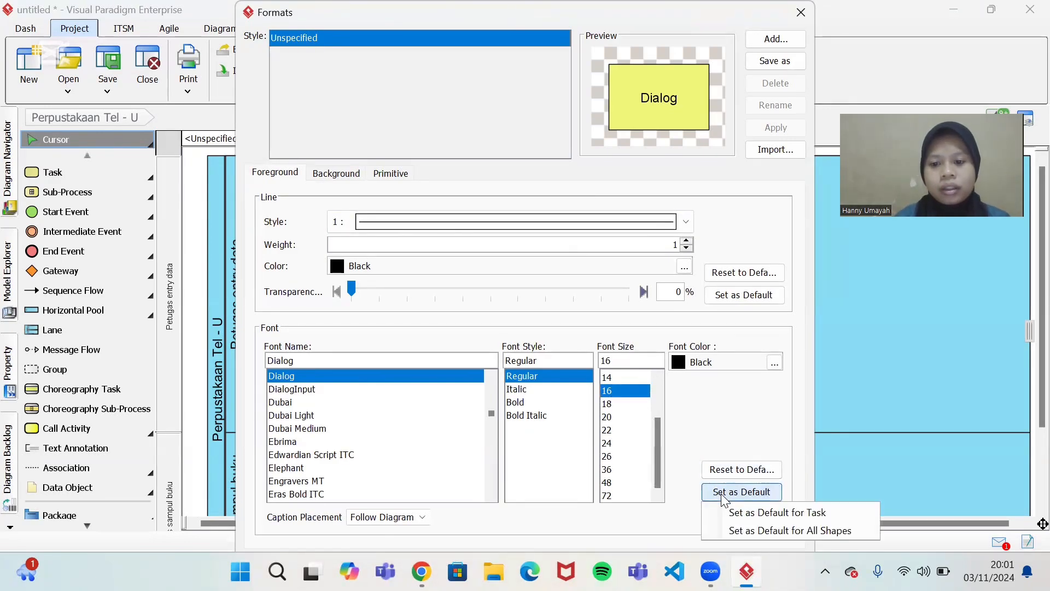
left_click(751, 531)
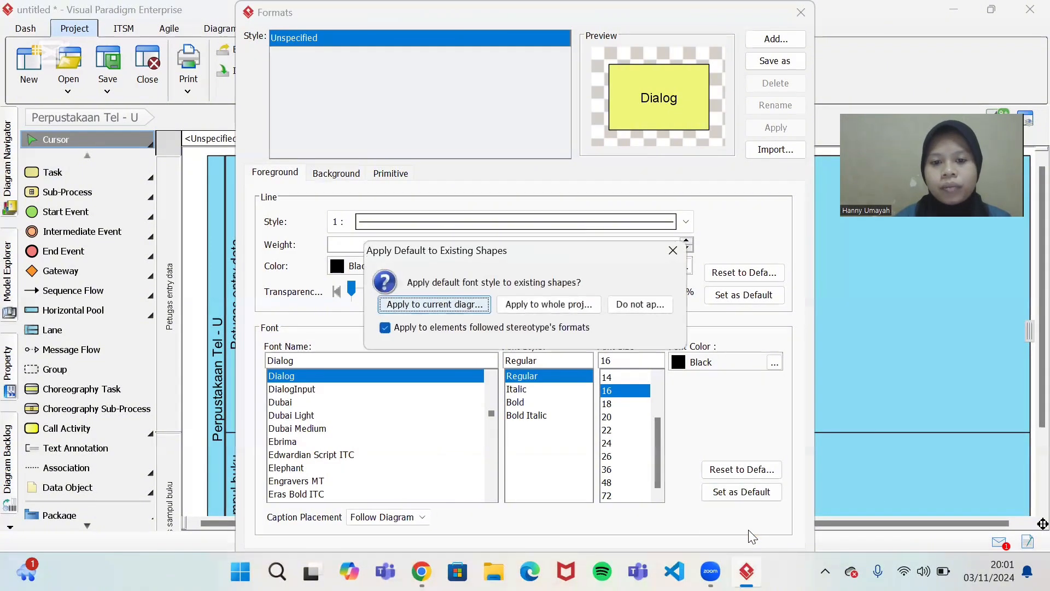
left_click(538, 306)
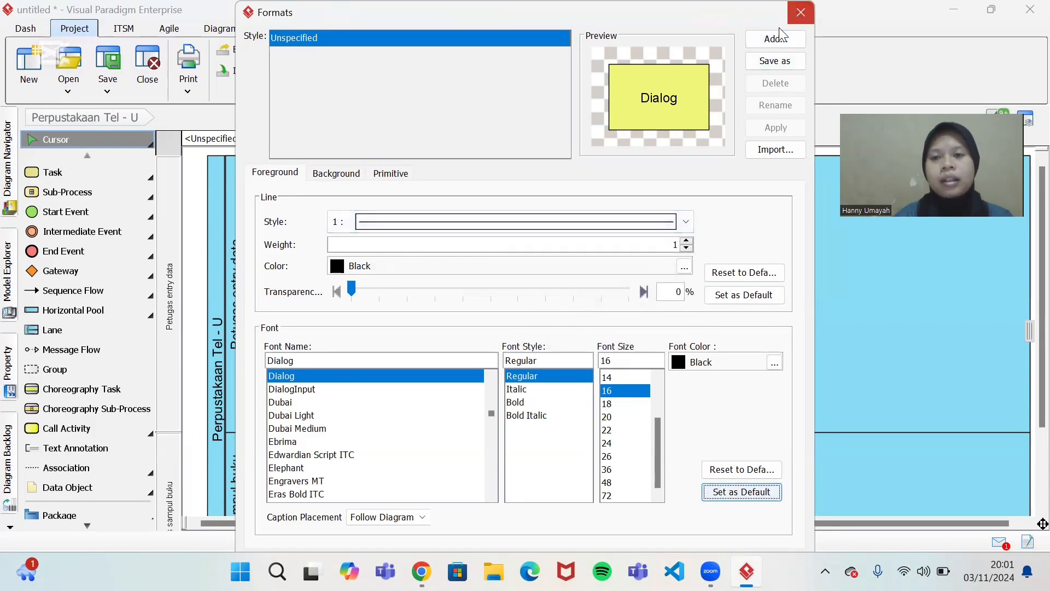
key("Escape")
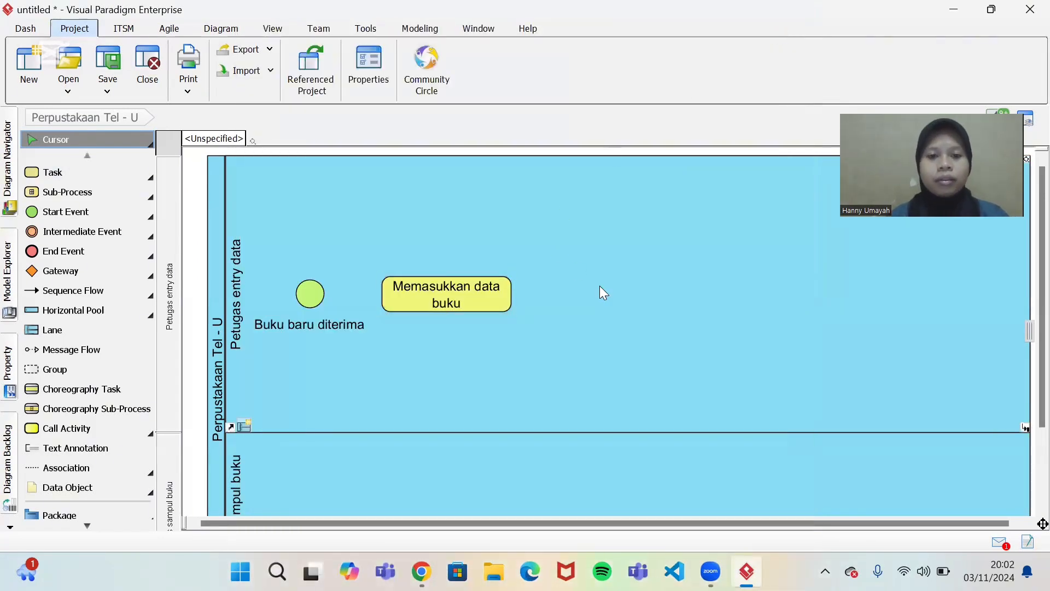
Step: Enlarge the "Buku baru diterima" start event slightly and shift the "Memasukkan data buku" task to line up with its centre
left_click(311, 294)
mouse_move(313, 296)
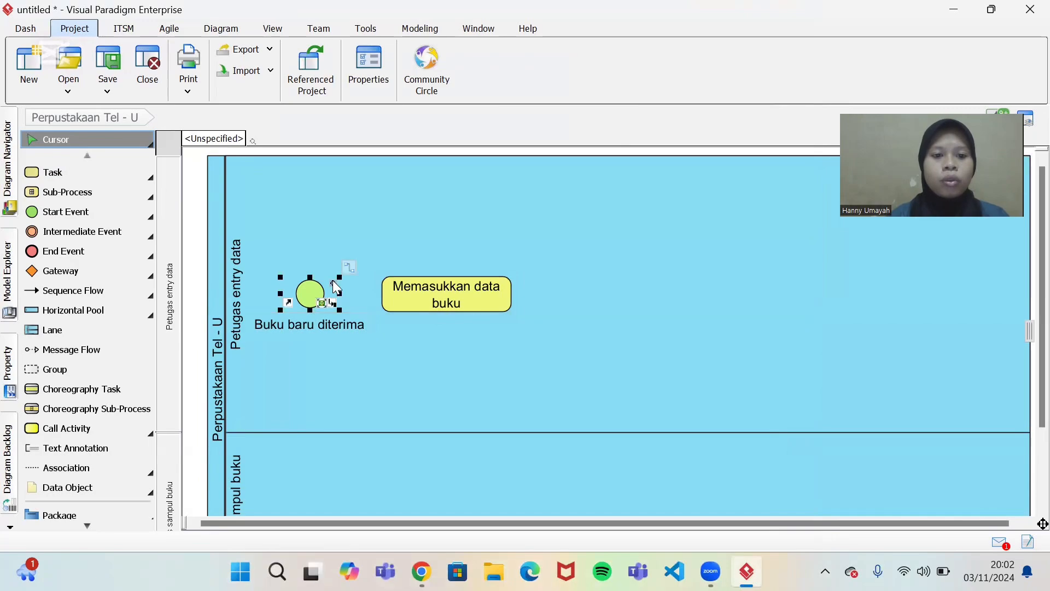
left_click_drag(339, 277, 347, 270)
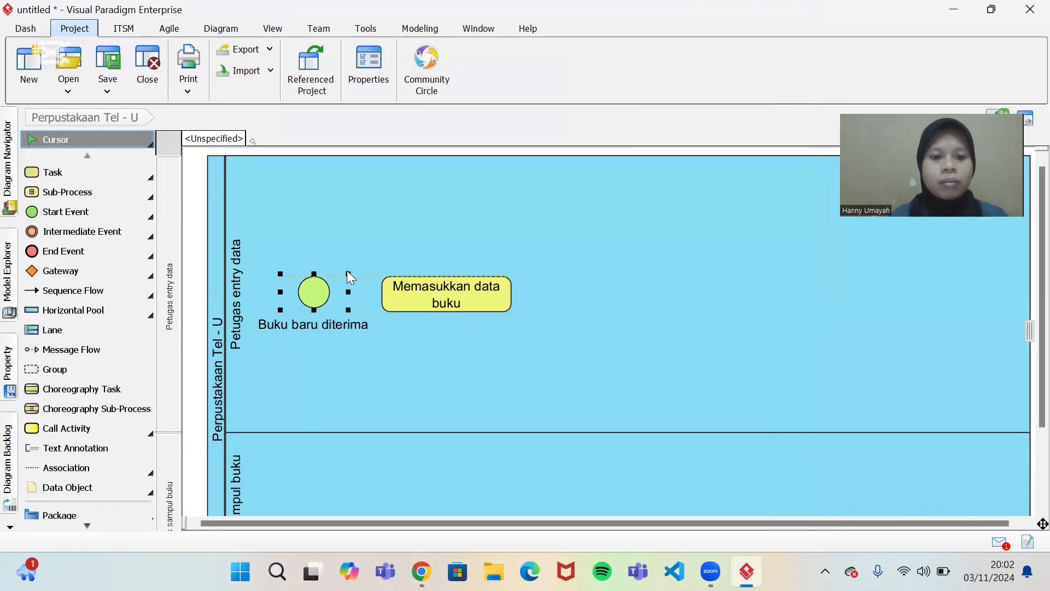
left_click(441, 279)
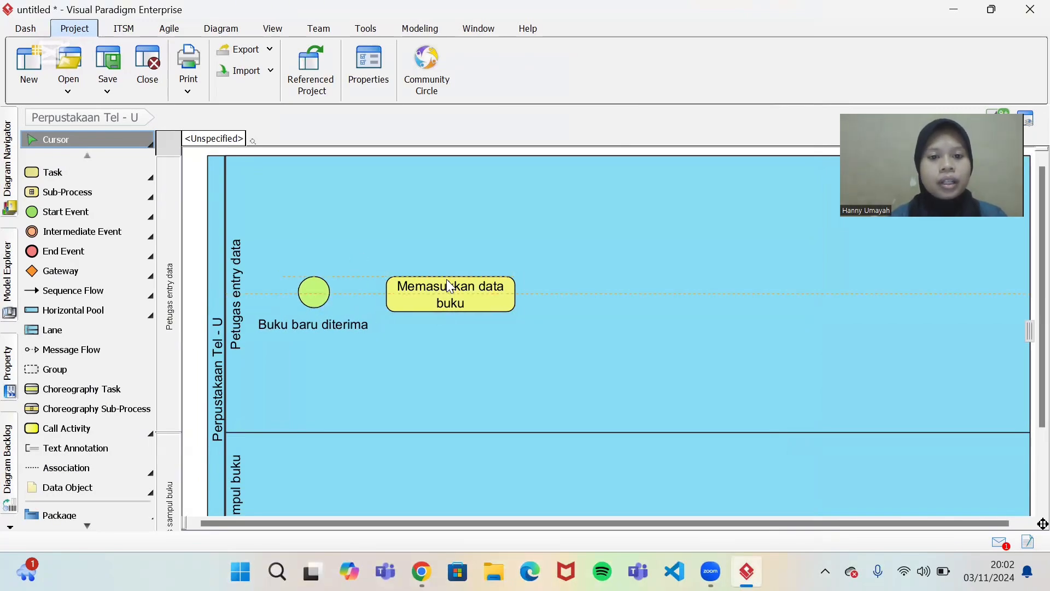
left_click_drag(445, 281, 446, 277)
left_click(468, 341)
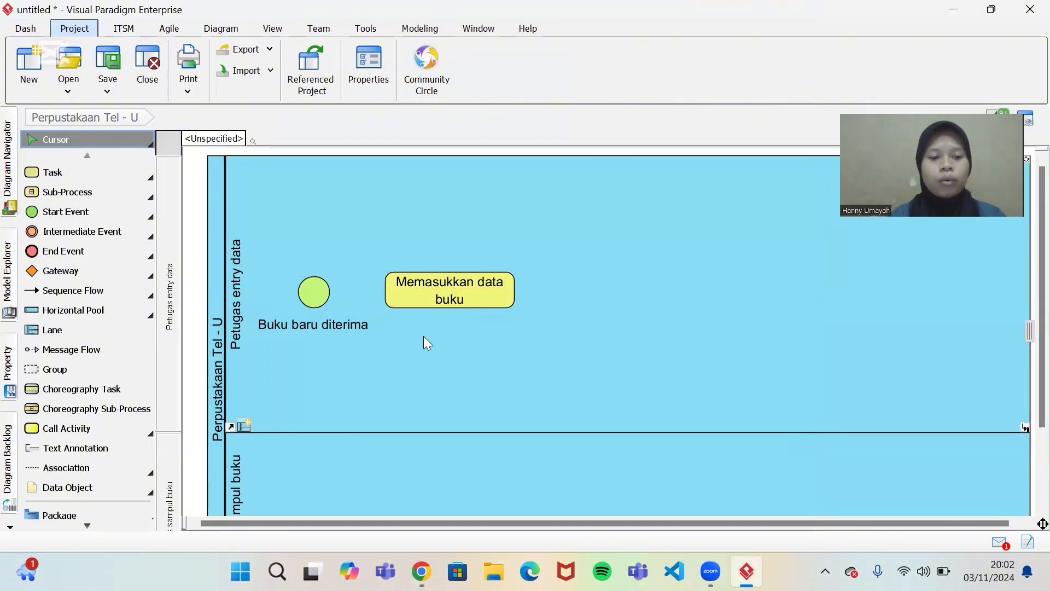
Step: Draw a sequence flow from the start event to the "Memasukkan data buku" task and move the task slightly farther from the event
left_click(67, 293)
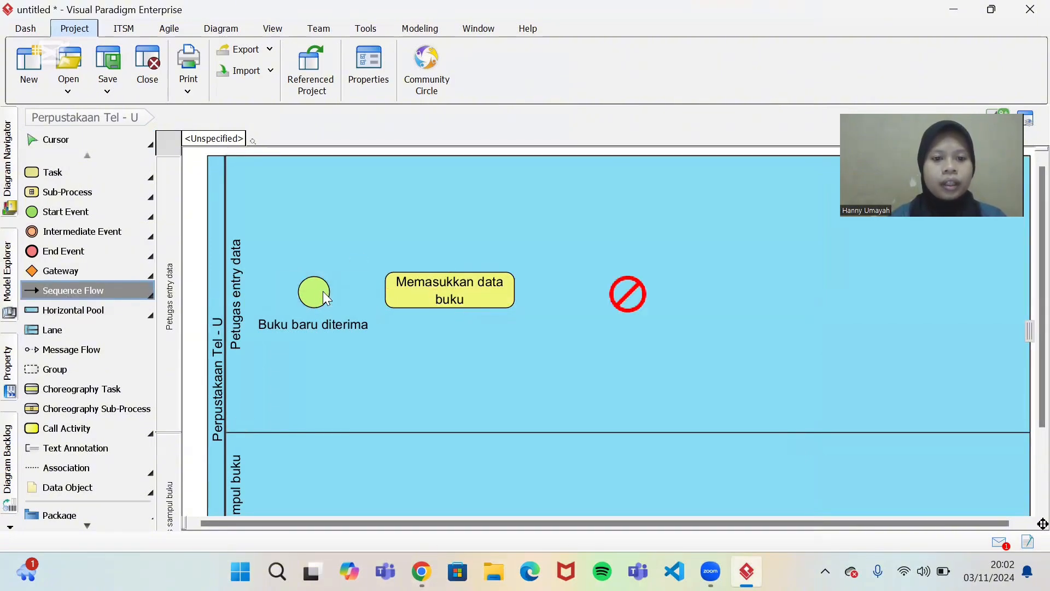
left_click_drag(381, 292, 348, 292)
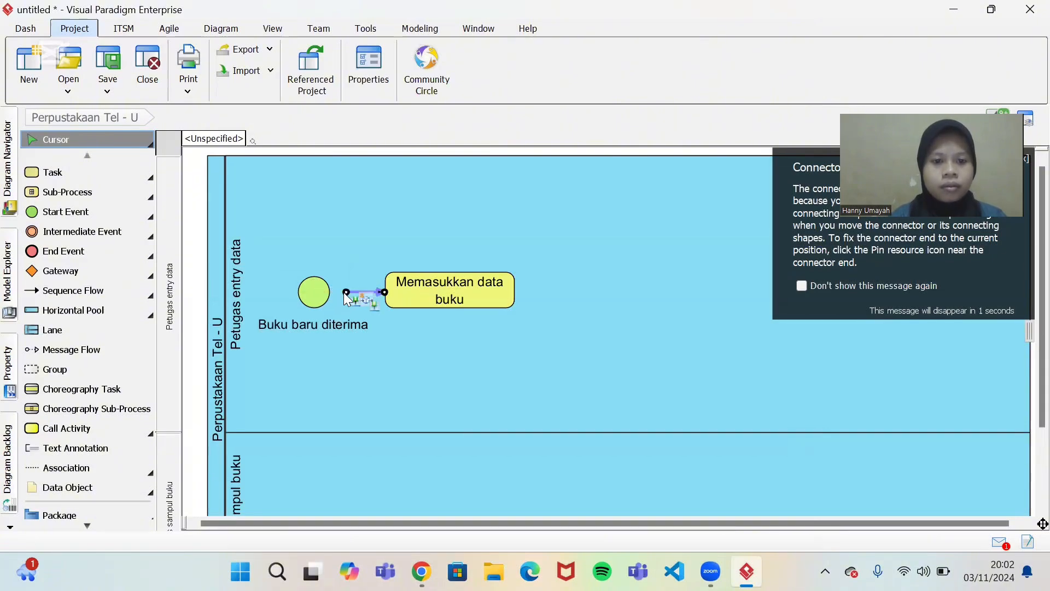
left_click_drag(343, 292, 305, 297)
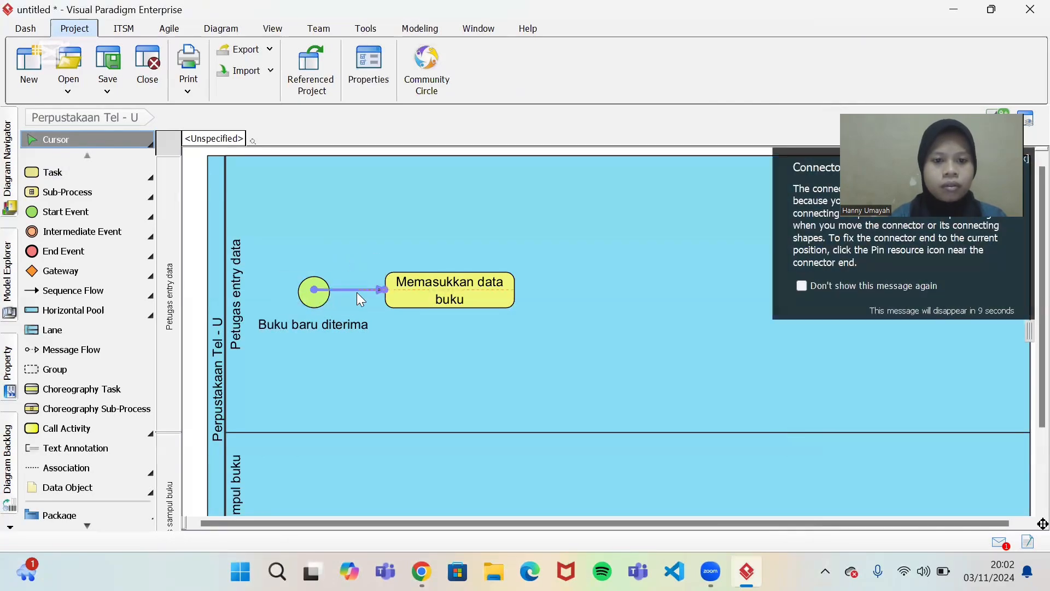
left_click(401, 323)
left_click_drag(424, 293, 431, 293)
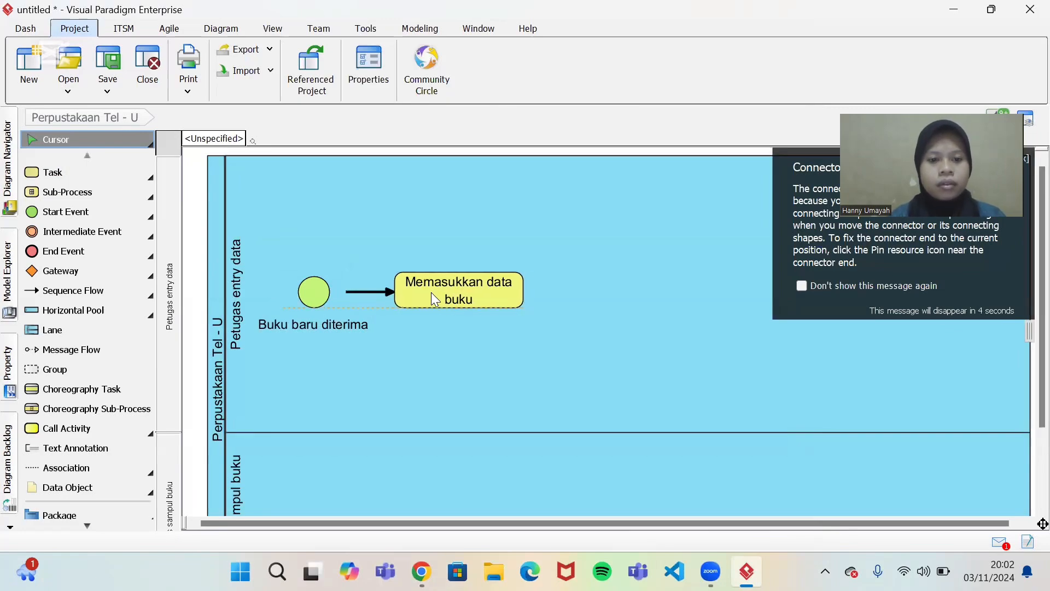
left_click(472, 341)
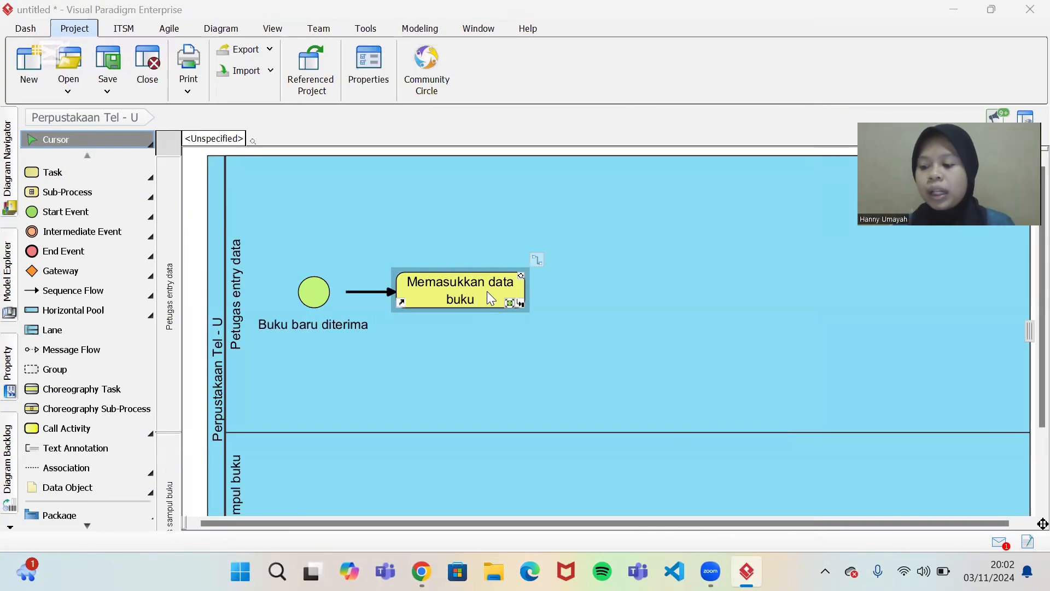
Step: Add a data object named "Buku baru" above the "Memasukkan data buku" task and move it up clear of the task
left_click(89, 488)
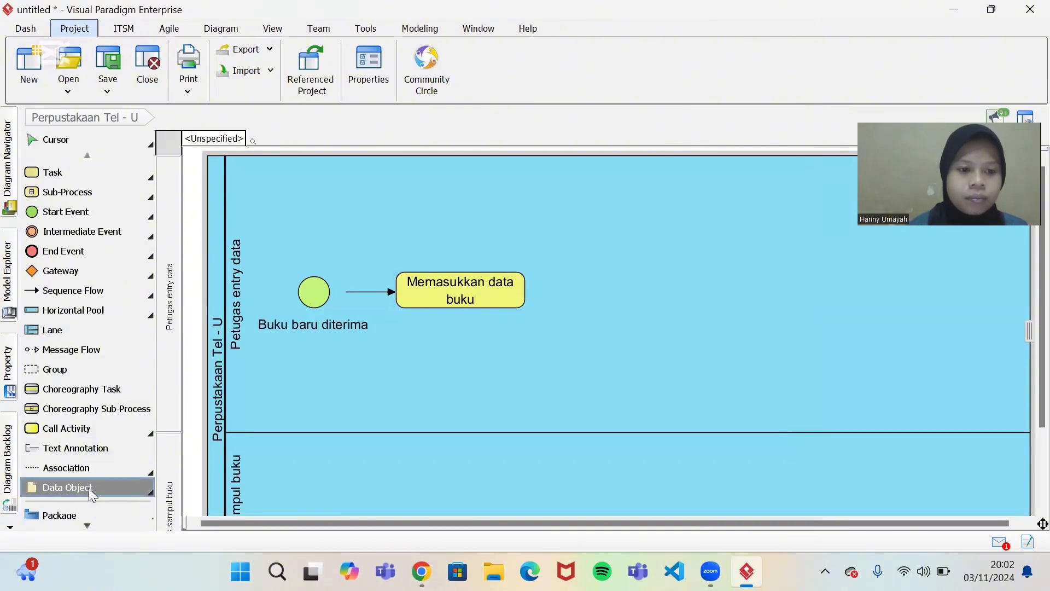
left_click(452, 216)
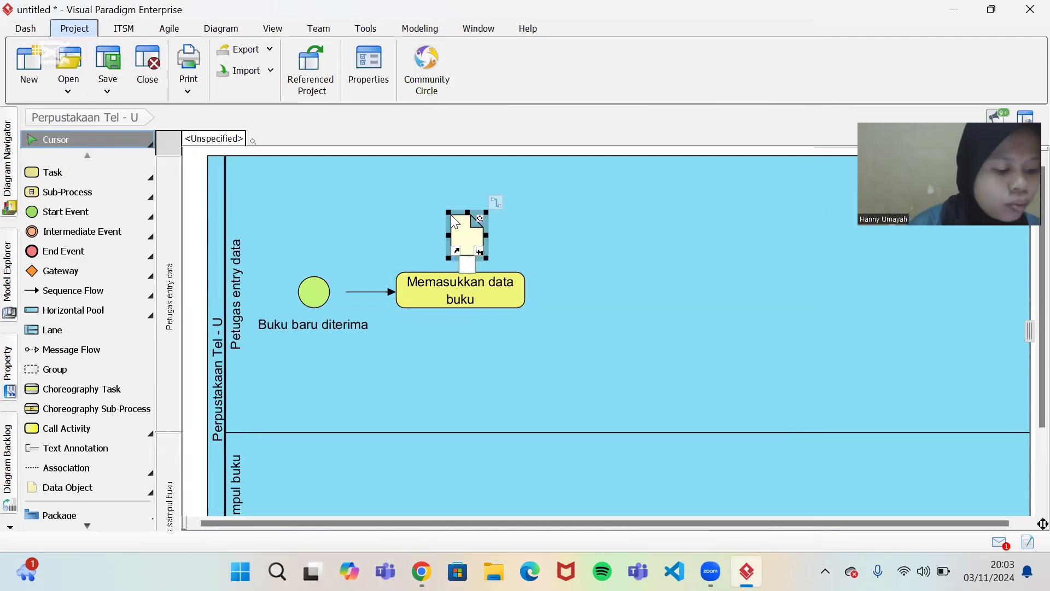
type("Buk")
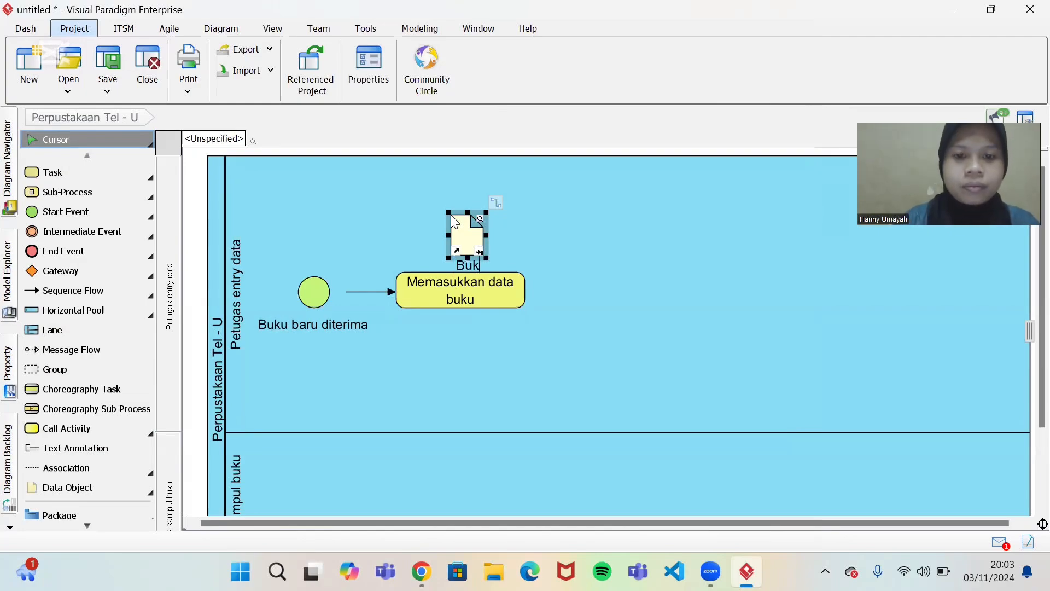
type("u baru")
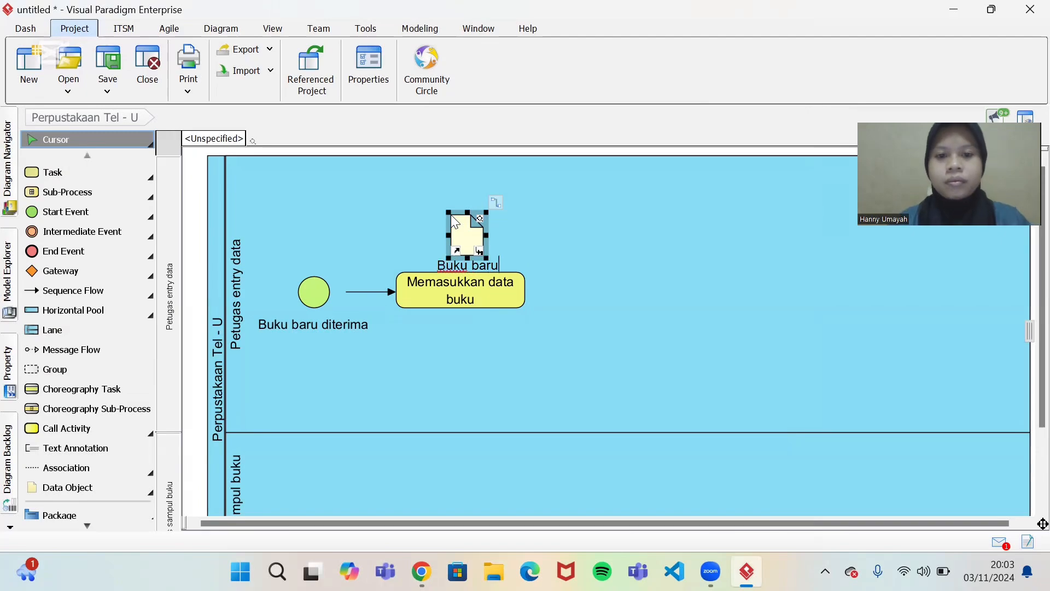
key("Return")
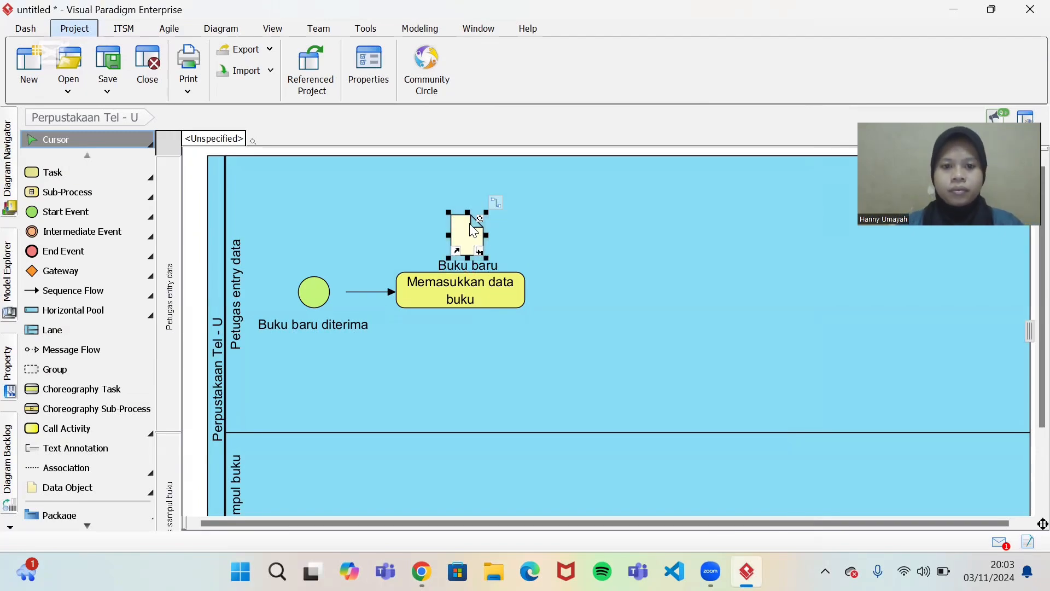
left_click_drag(475, 241, 473, 194)
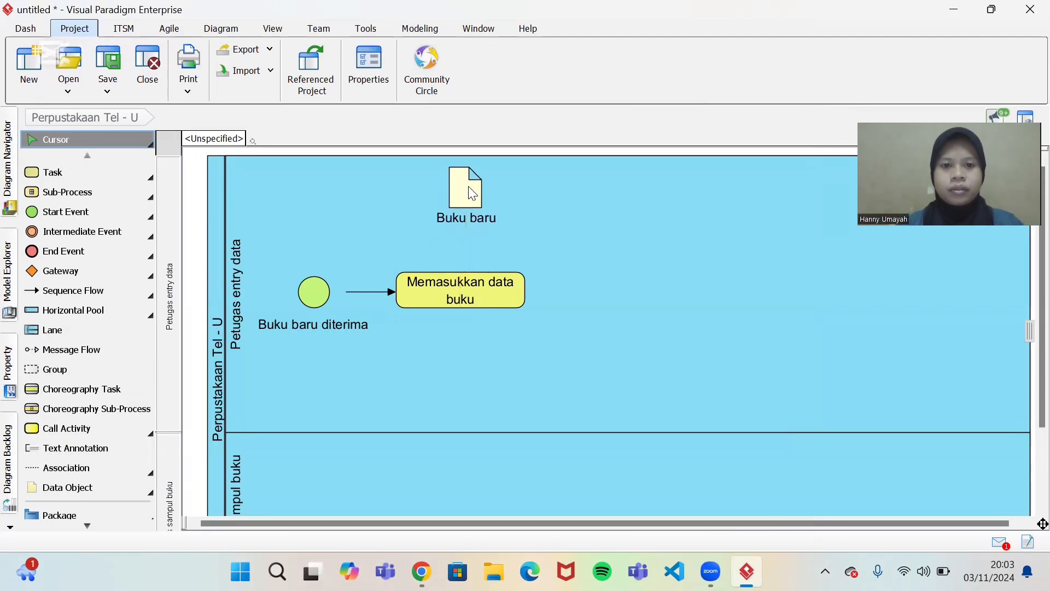
left_click(570, 244)
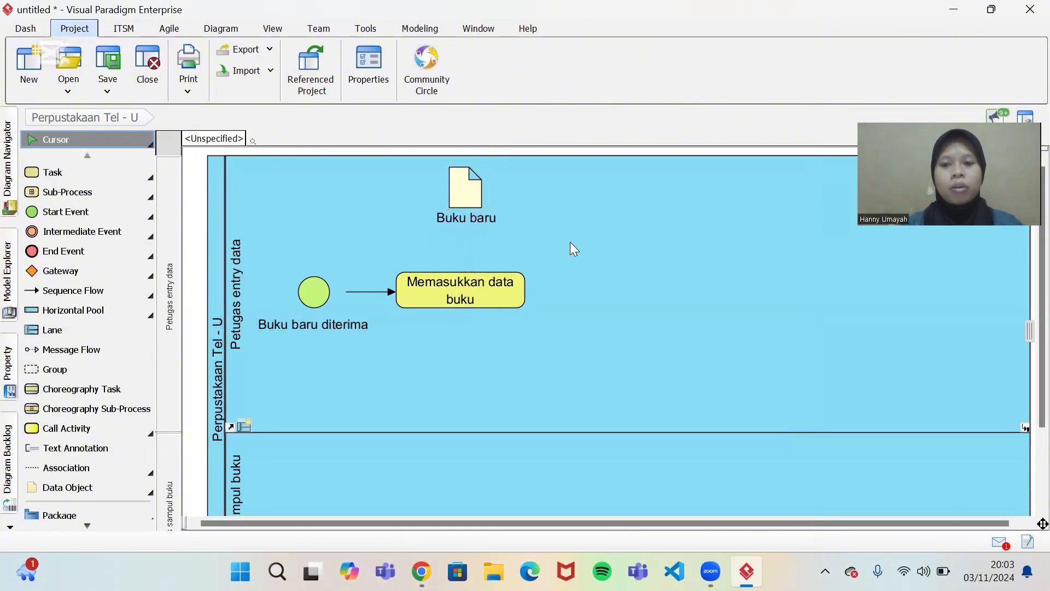
Step: Add a data store named "Database buku perpus" below the "Memasukkan data buku" task in the "Petugas entry data" lane
left_click(151, 496)
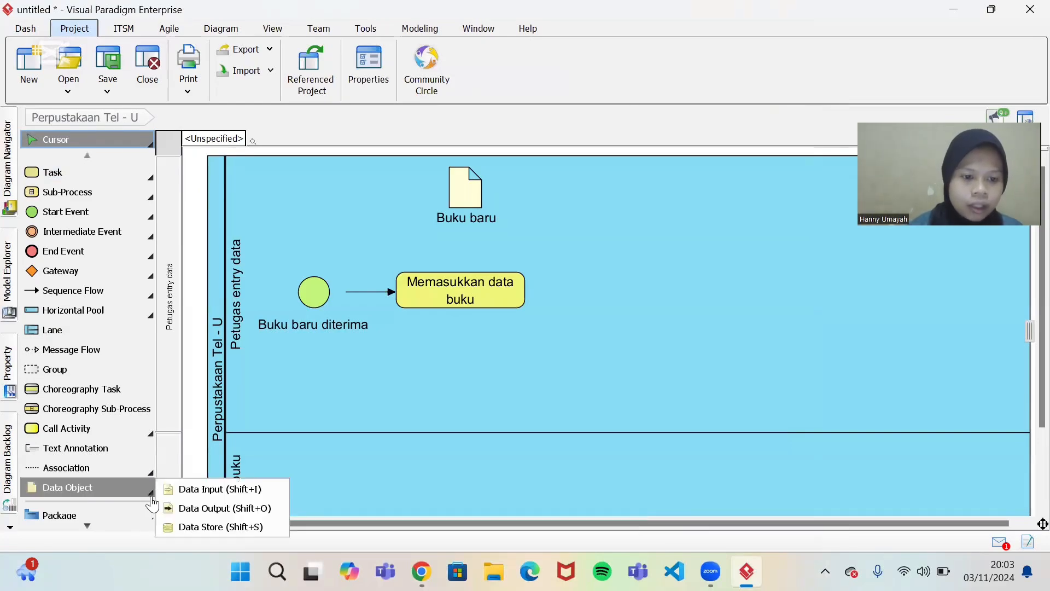
left_click(187, 527)
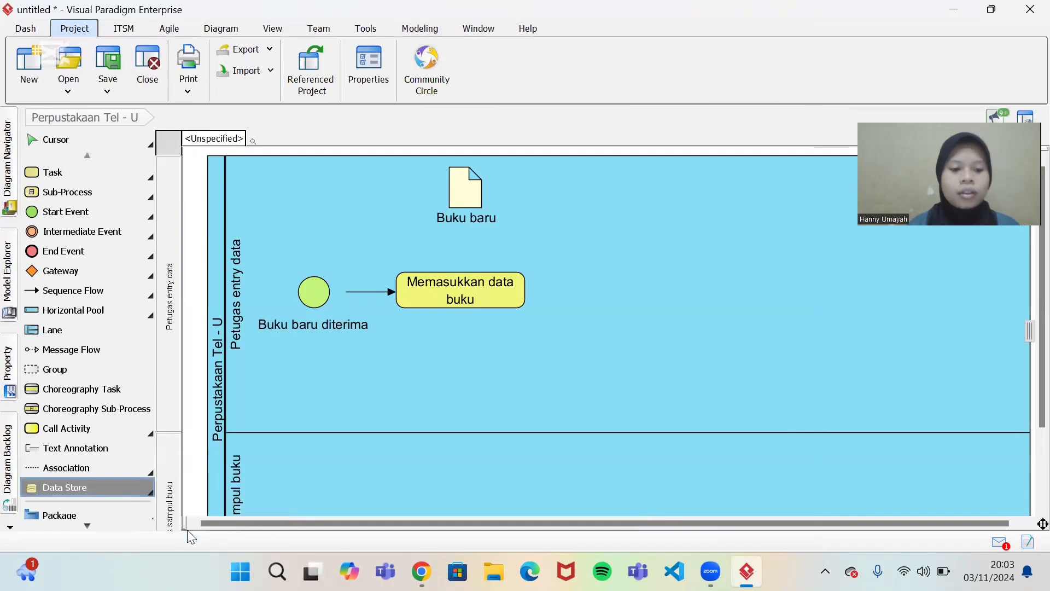
left_click(451, 386)
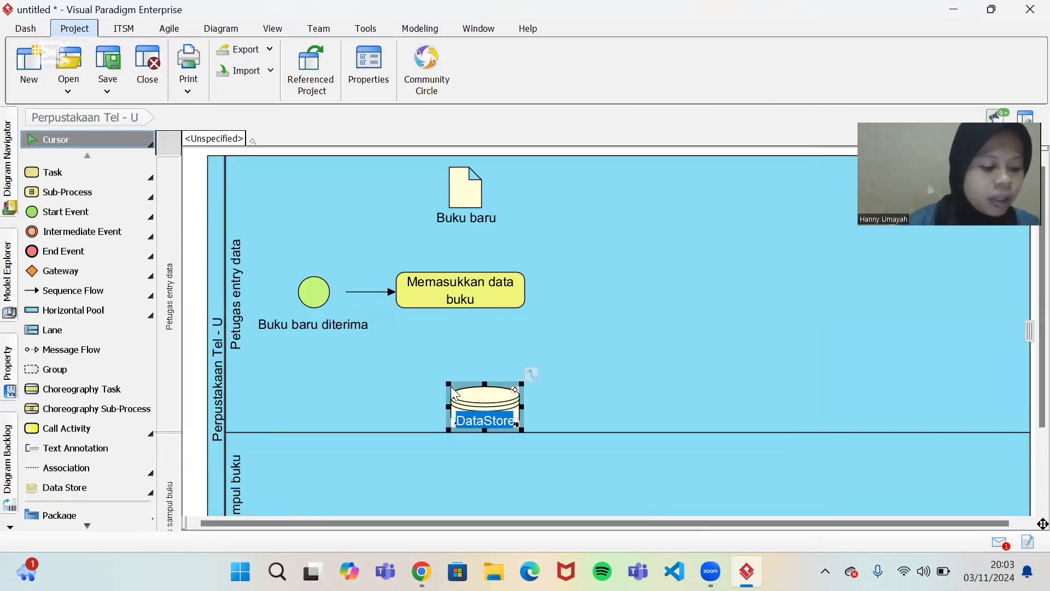
key("BackSpace")
type("D")
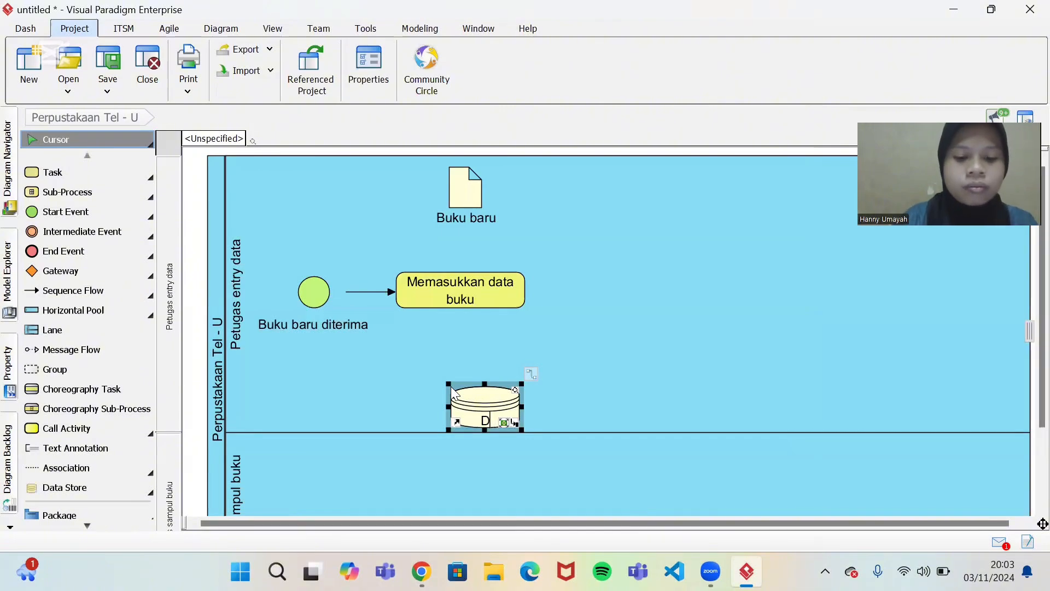
type("atabase buk")
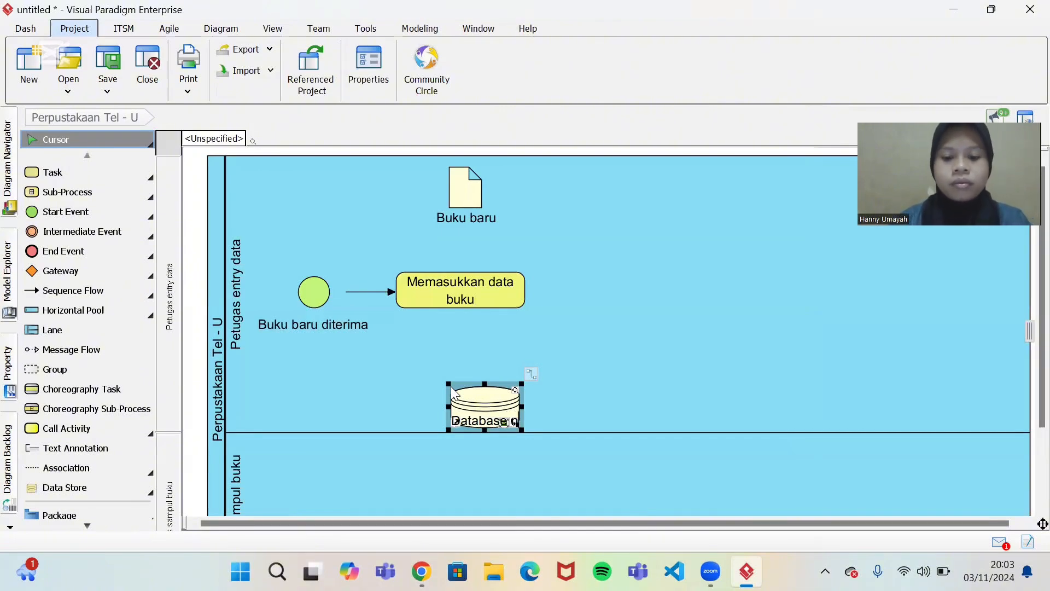
type("u perpus")
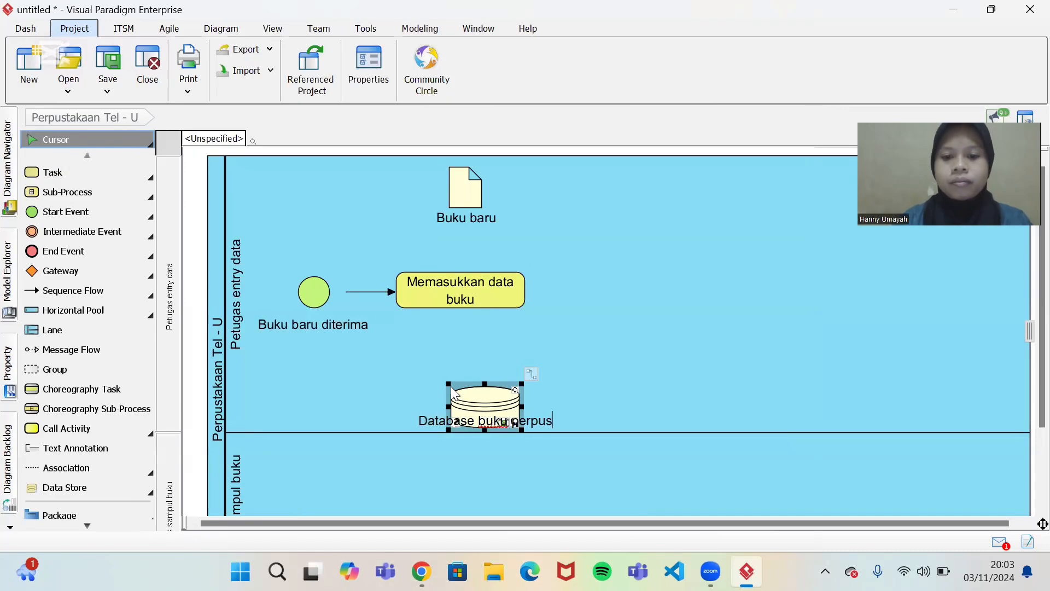
key("Return")
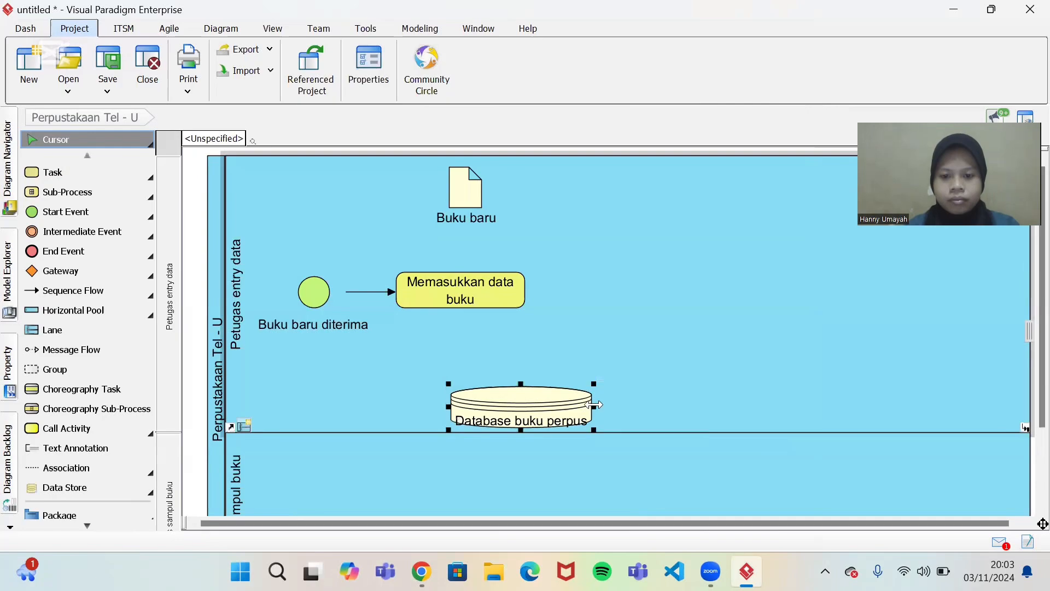
Step: Make the data store narrower and taller so its name wraps onto two lines, and centre it beneath the task
left_click_drag(593, 409, 526, 405)
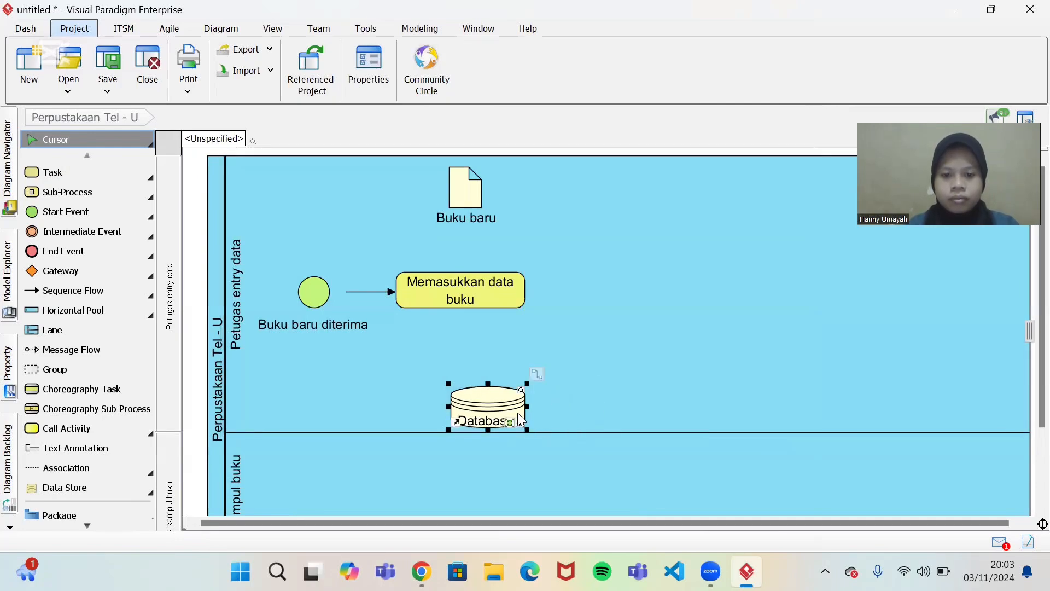
left_click_drag(529, 431, 484, 408)
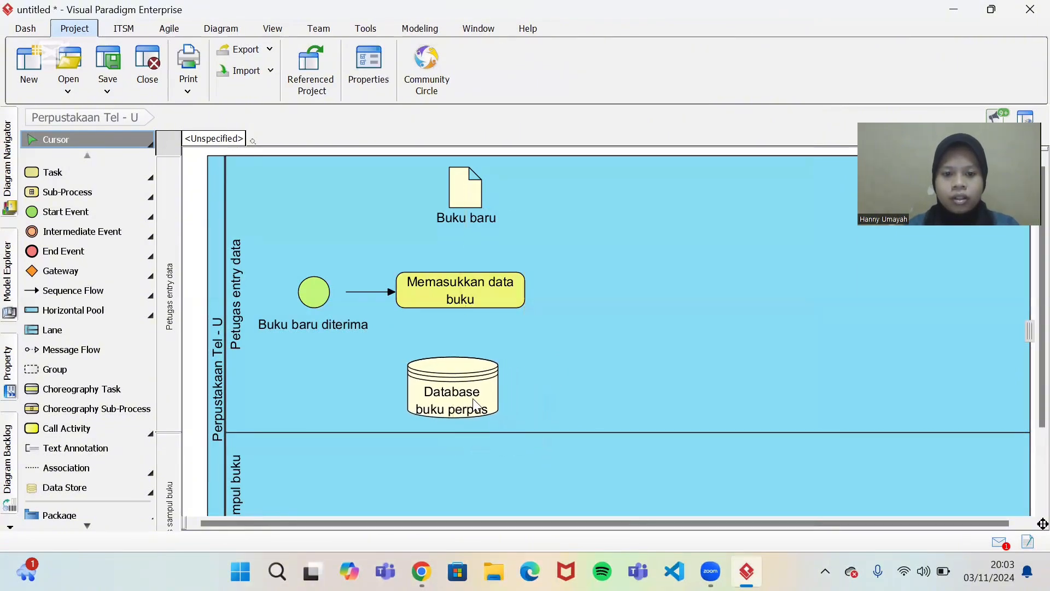
left_click(640, 385)
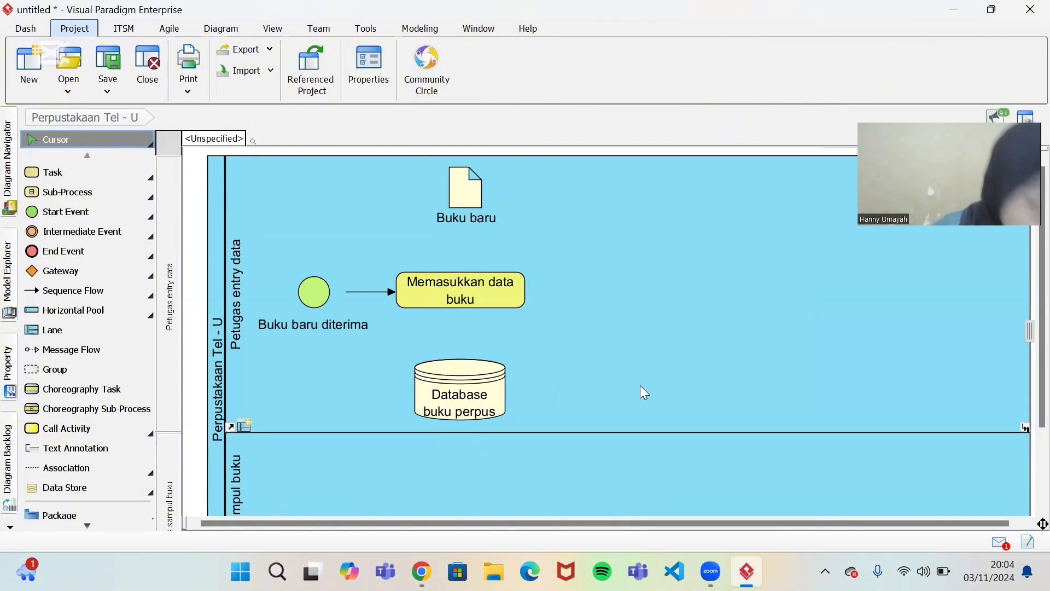
Step: Set the font size of the "Buku baru" data object to 12 in its format settings
left_click(473, 195)
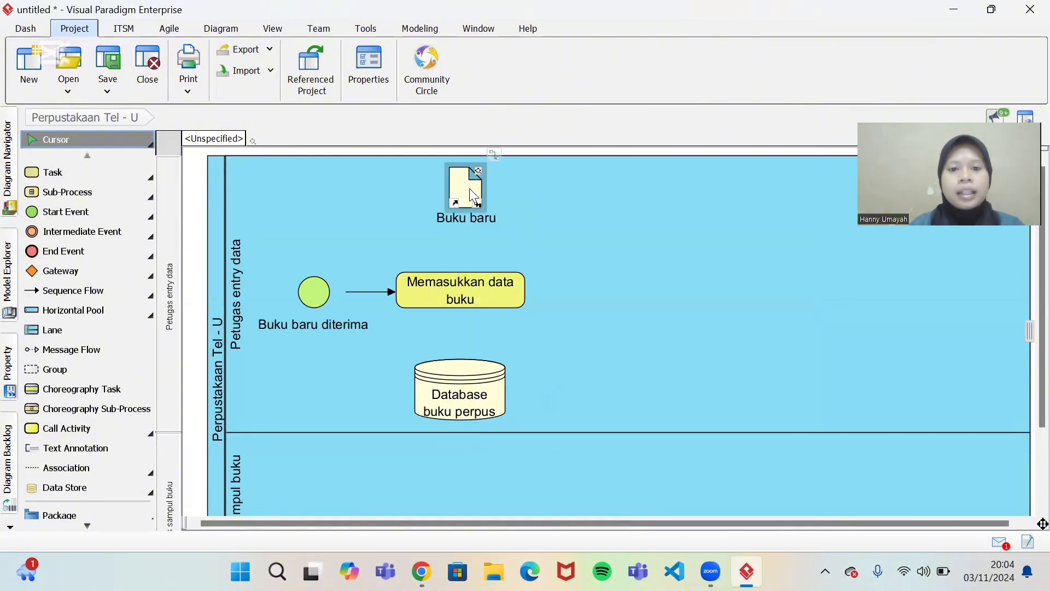
left_click(563, 227)
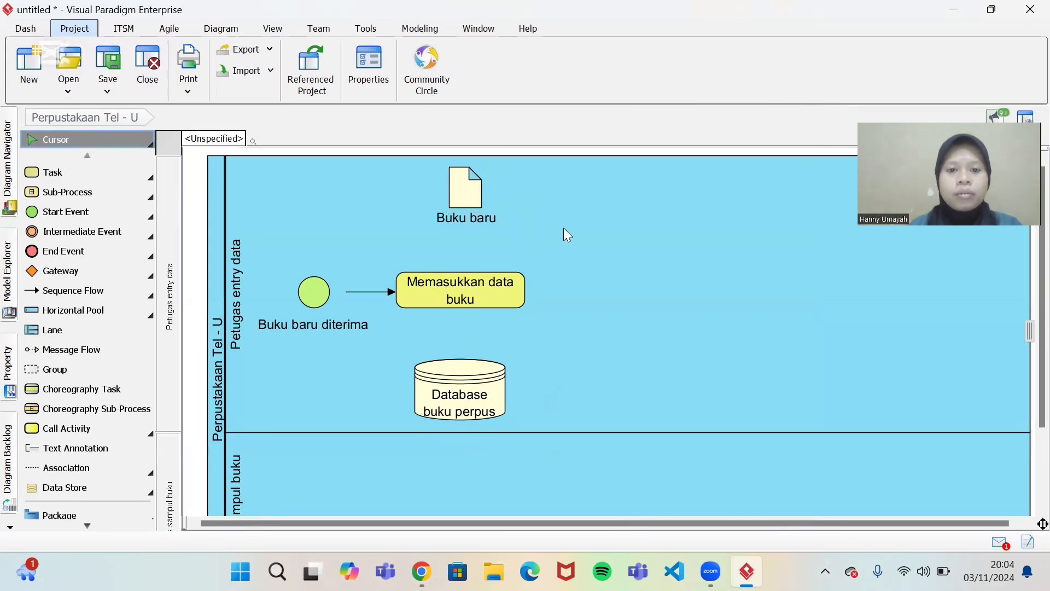
left_click(465, 194)
right_click(465, 194)
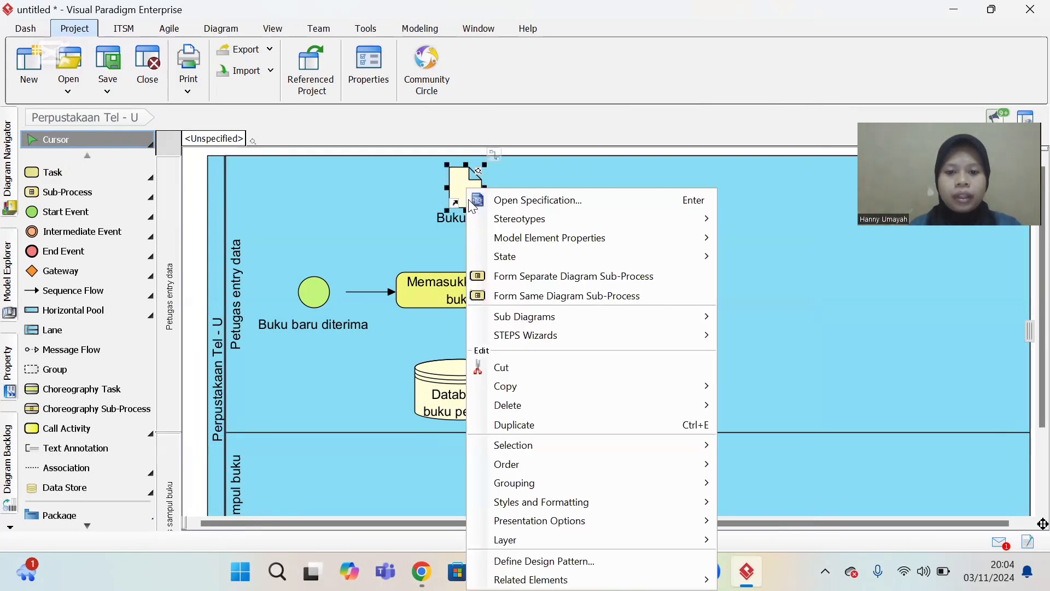
mouse_move(562, 496)
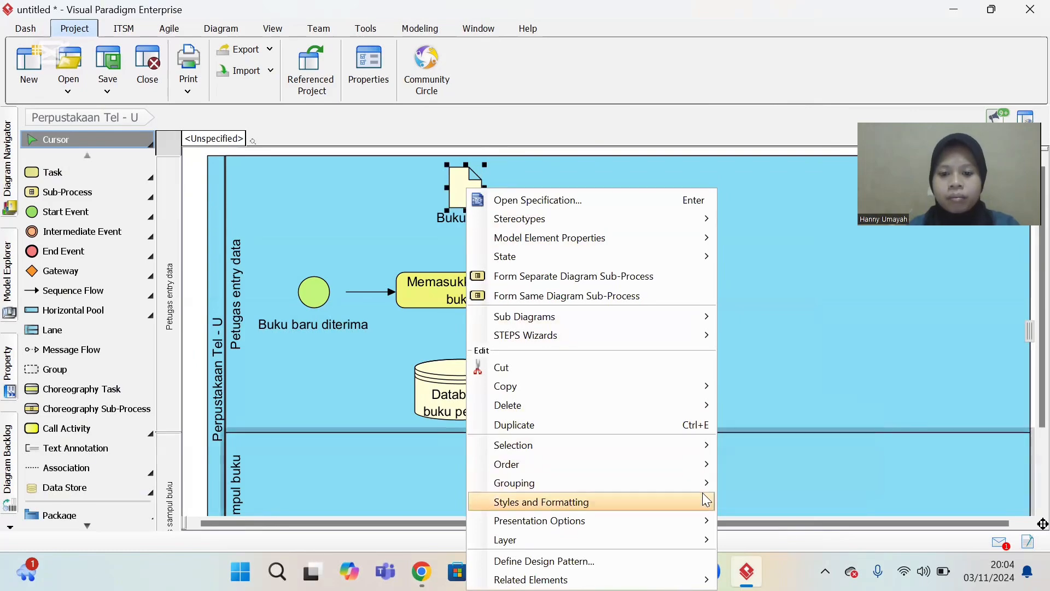
mouse_move(706, 502)
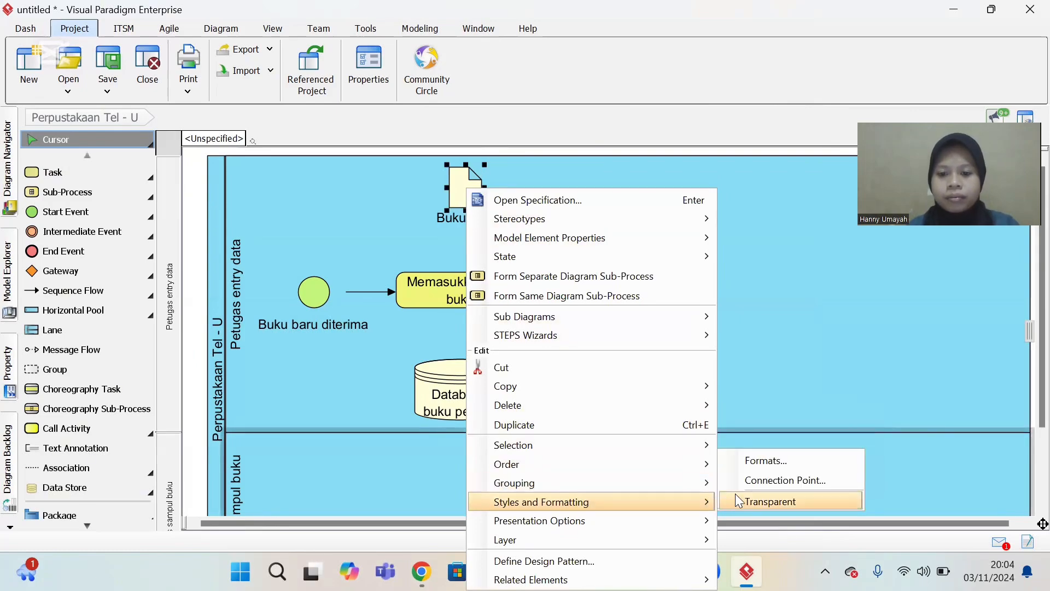
left_click(760, 461)
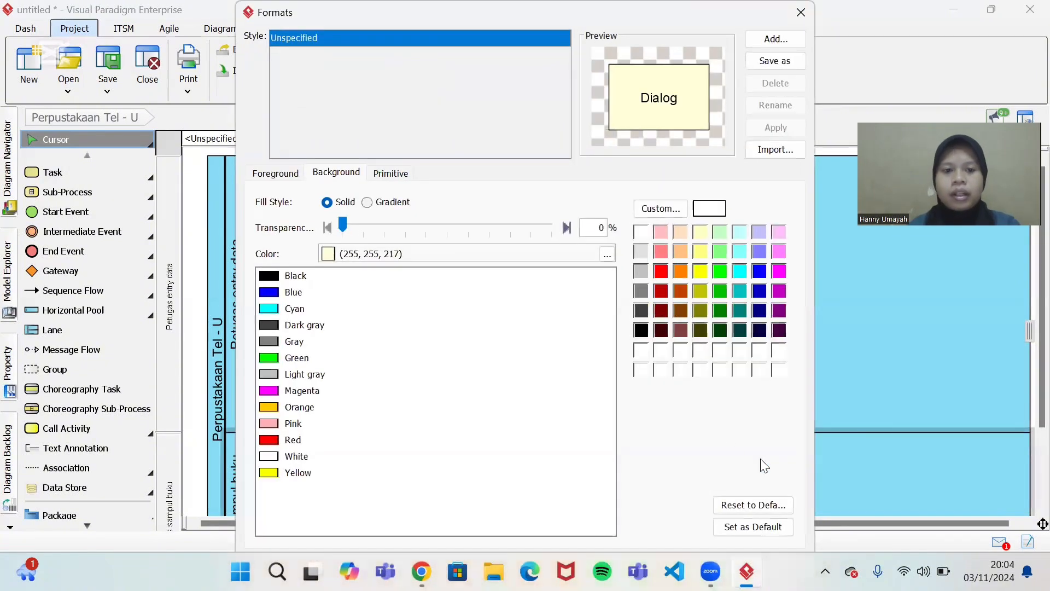
left_click(288, 176)
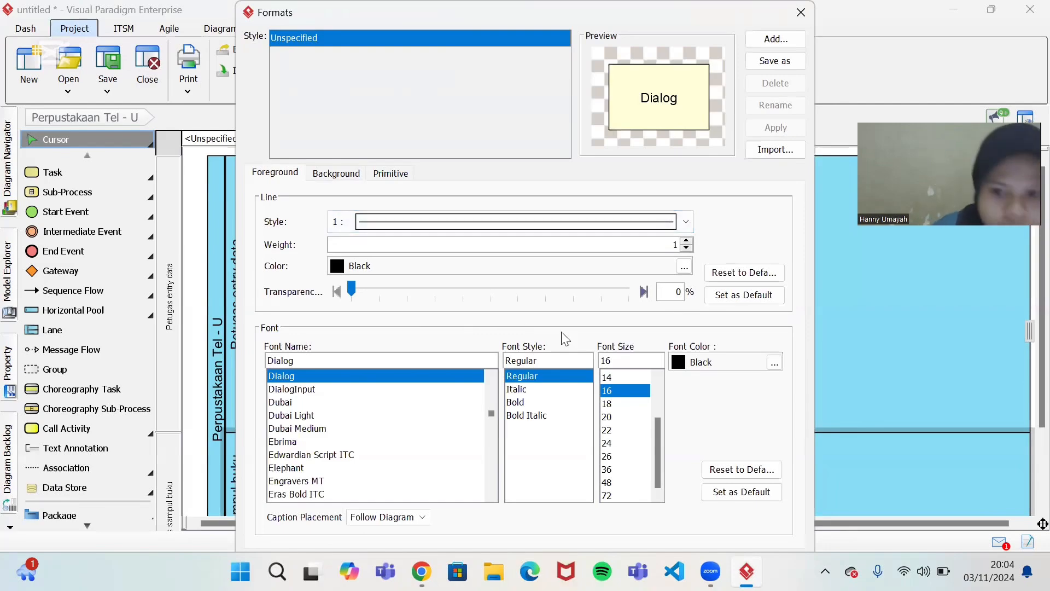
double_click(615, 362)
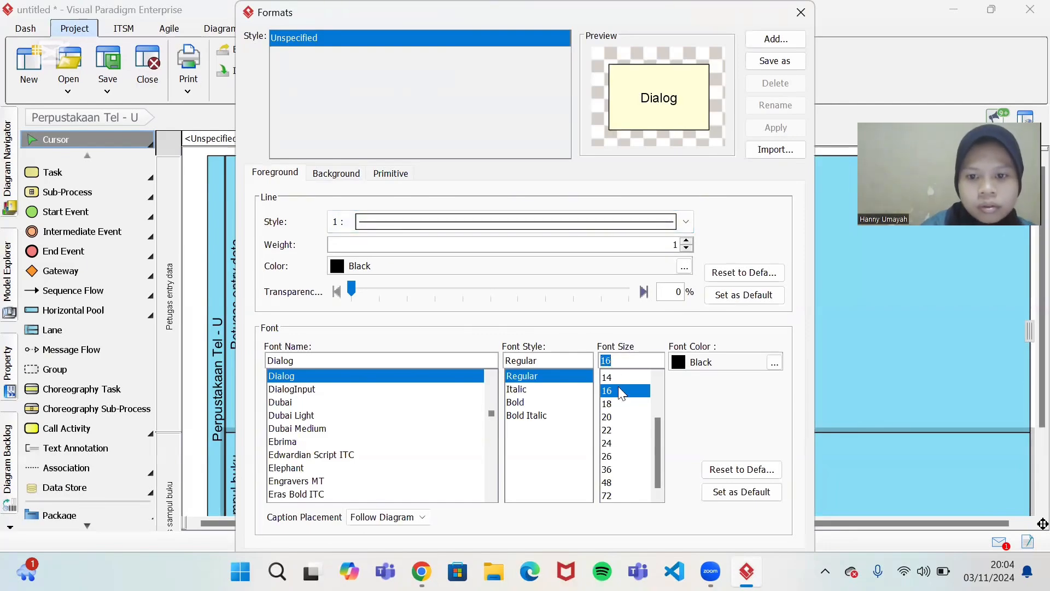
scroll(619, 386, "up", 2)
left_click(608, 430)
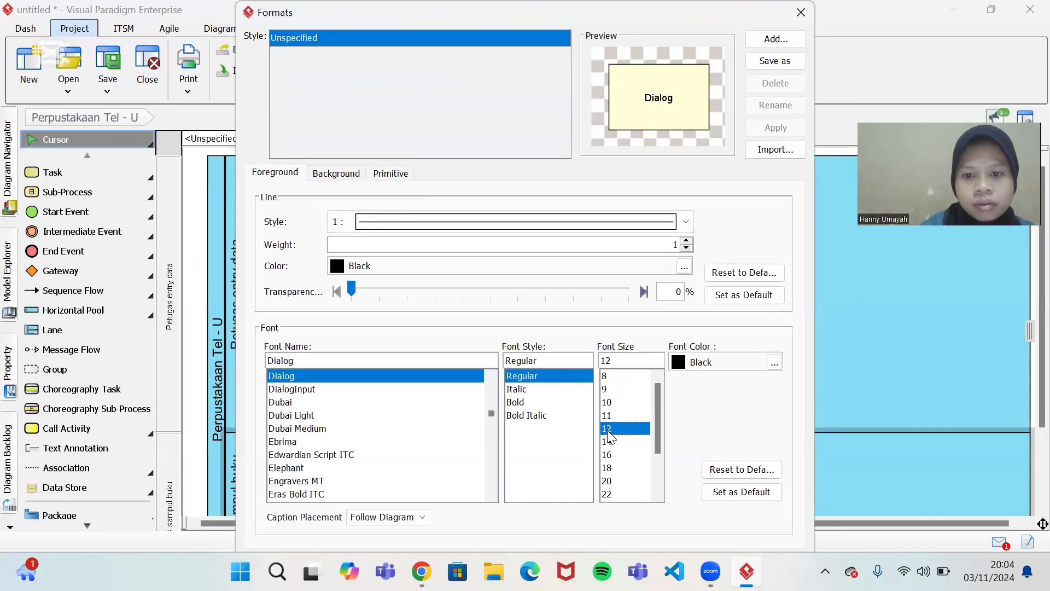
Step: Make this font the default for data objects, apply it to the whole project, and close the format settings
left_click(722, 493)
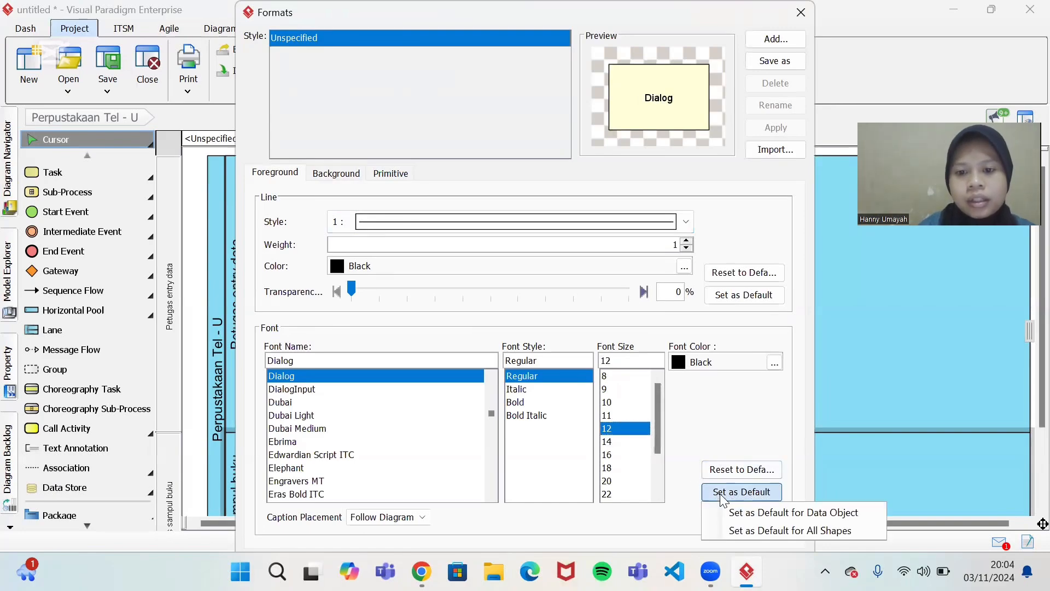
left_click(751, 513)
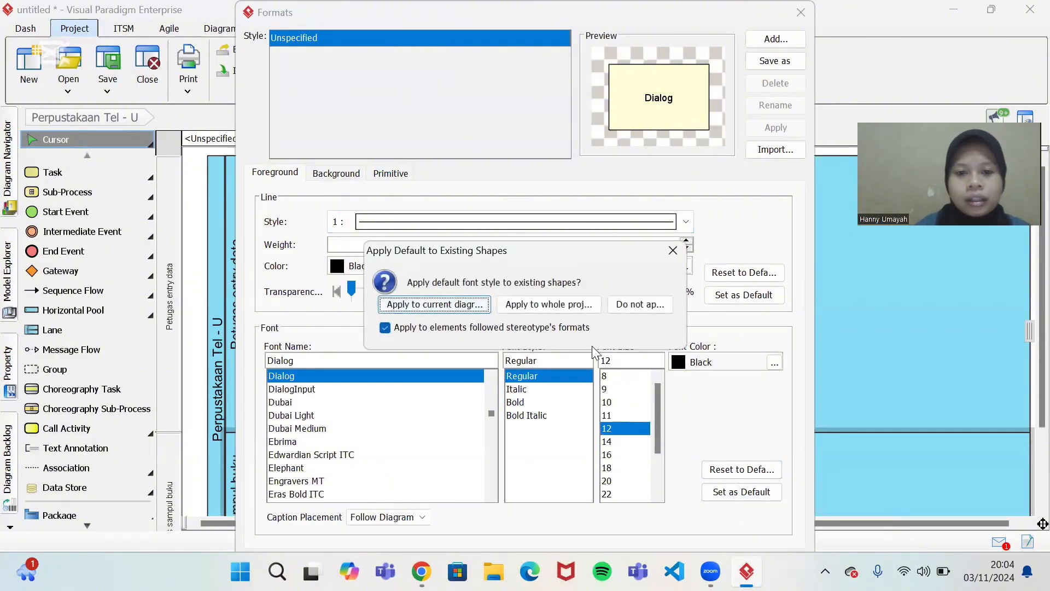
left_click(531, 305)
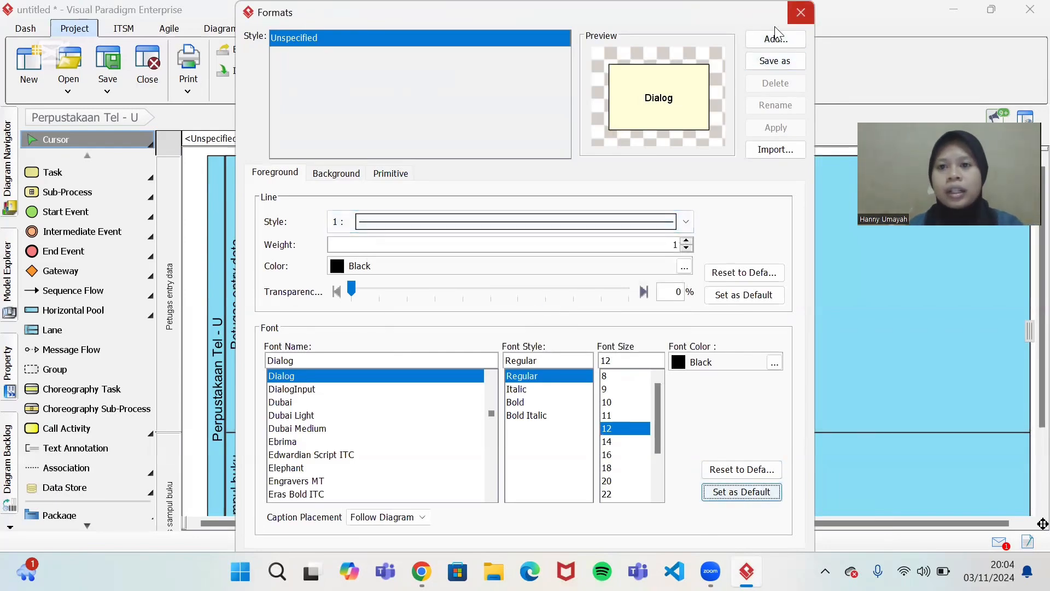
left_click(801, 12)
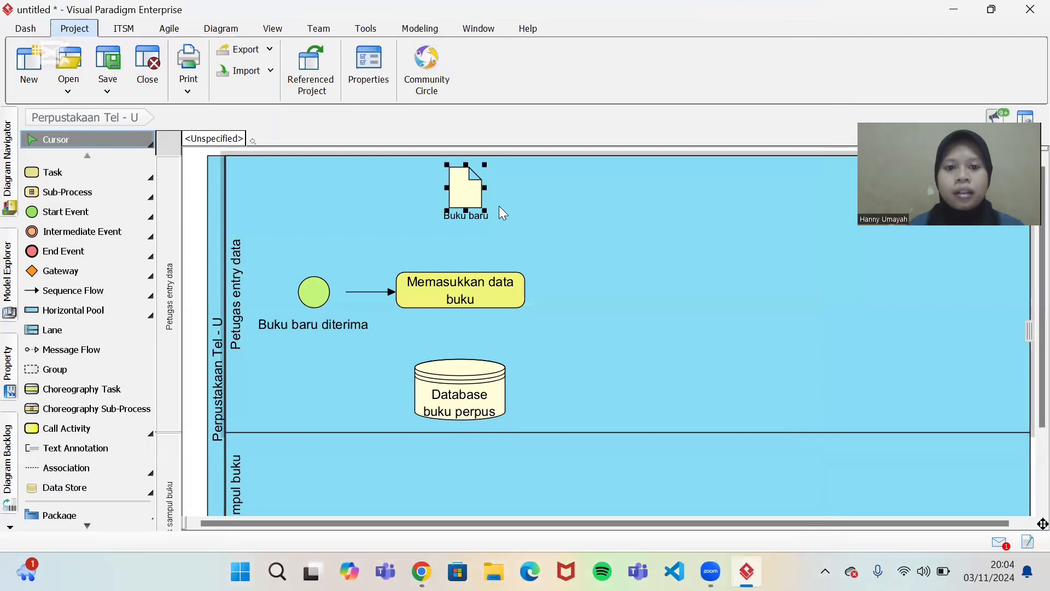
Step: Move the "Buku baru" data object slightly down so it sits closer above the "Memasukkan data buku" task
mouse_move(468, 192)
left_mouse_down()
mouse_move(459, 218)
mouse_move(458, 209)
left_mouse_up()
left_click(457, 209)
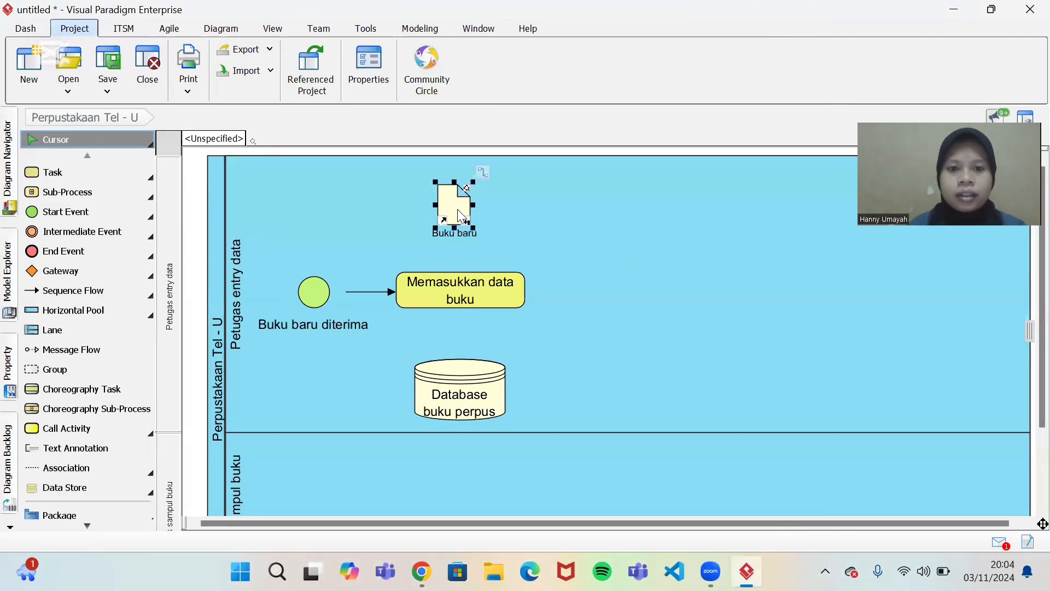
left_click(574, 248)
Step: Set the font size of the "Database buku perpus" data store to 12 in its format settings
left_click(482, 393)
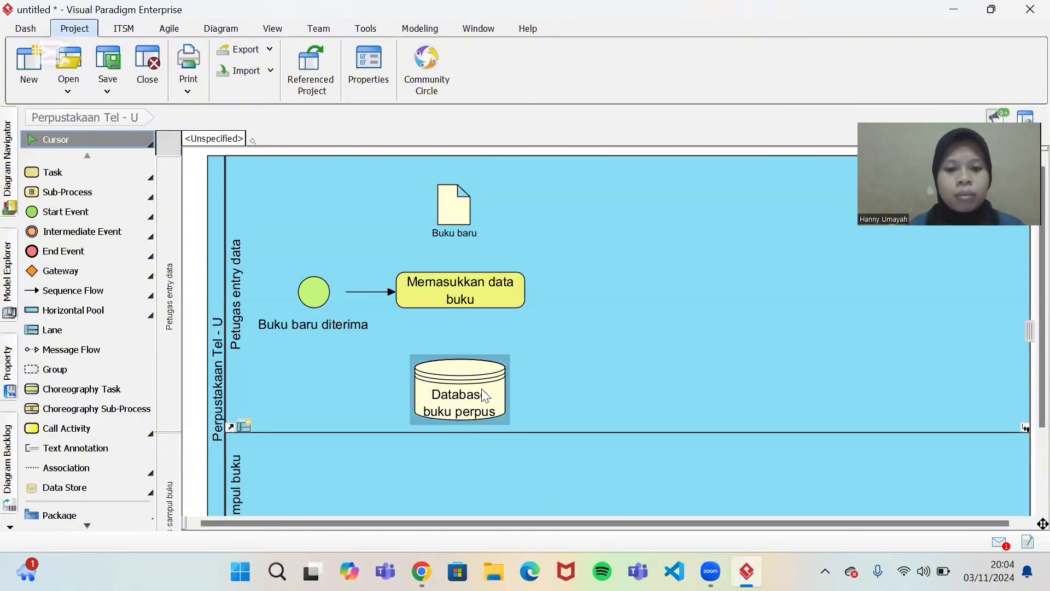
right_click(483, 395)
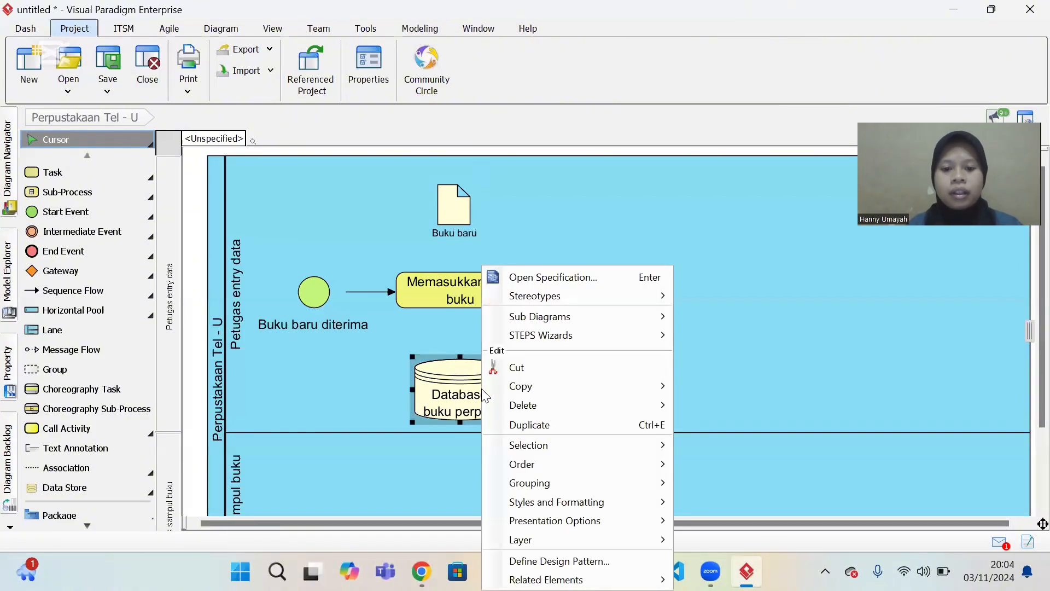
mouse_move(551, 506)
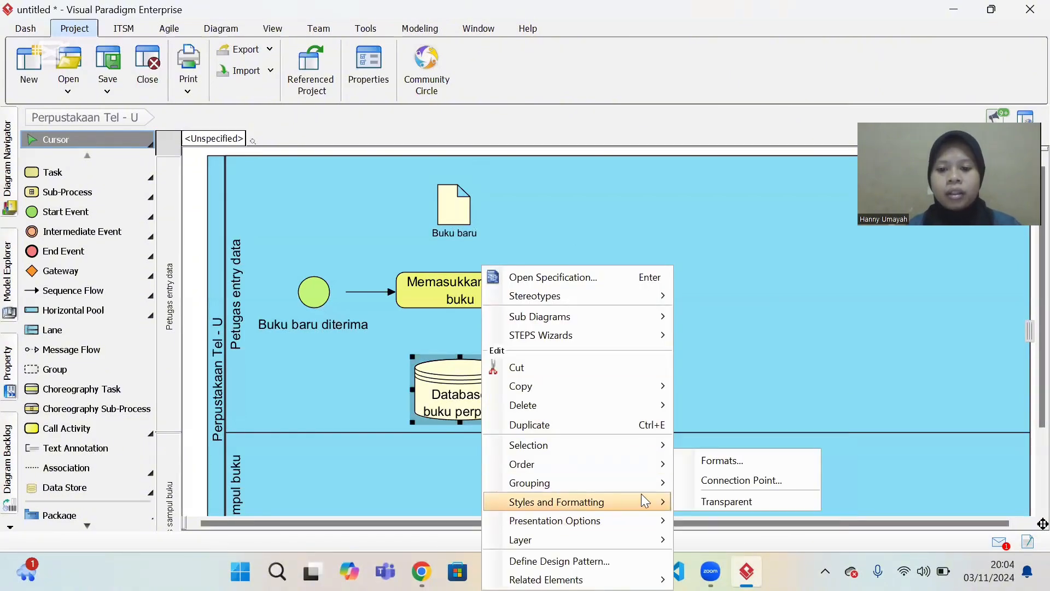
left_click(718, 462)
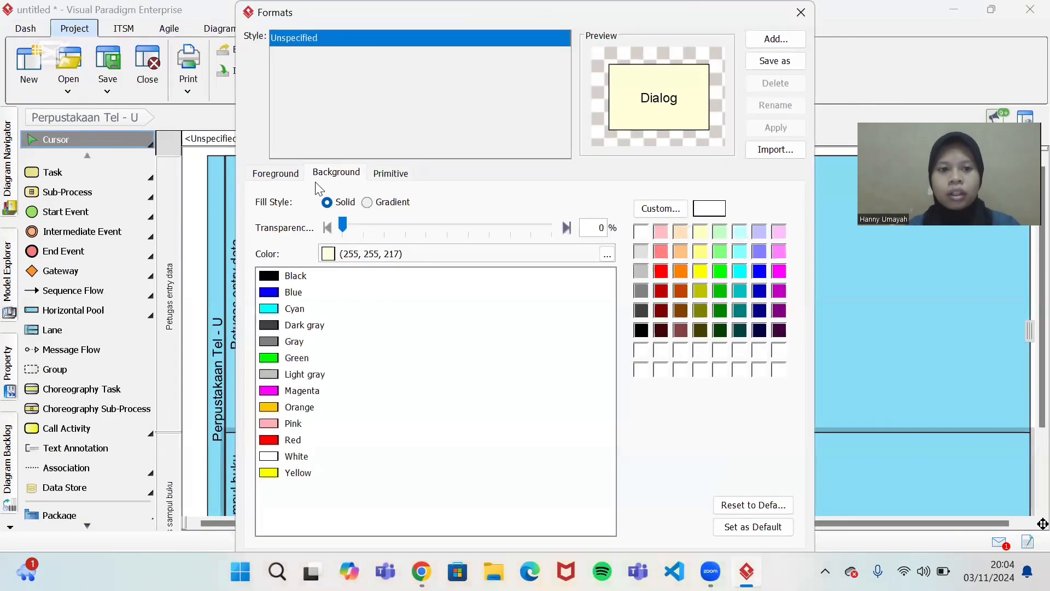
left_click(293, 180)
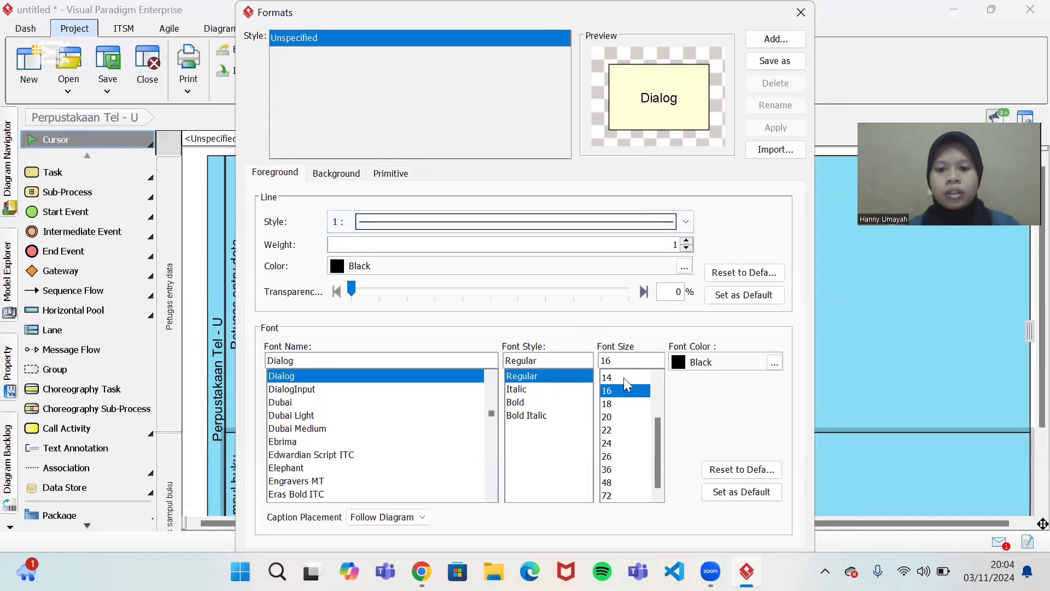
scroll(622, 389, "up", 1)
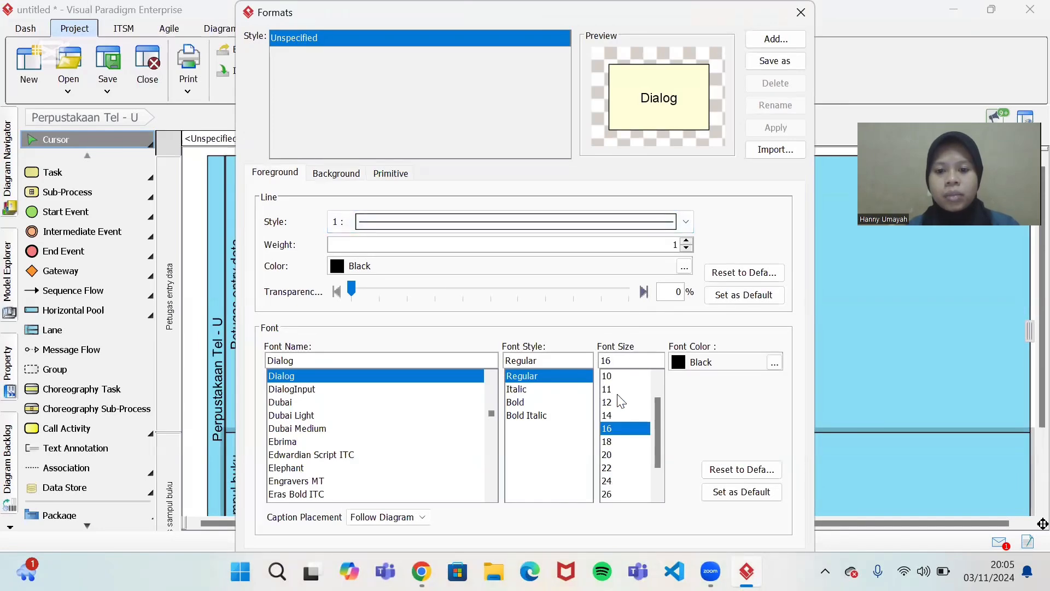
left_click(607, 403)
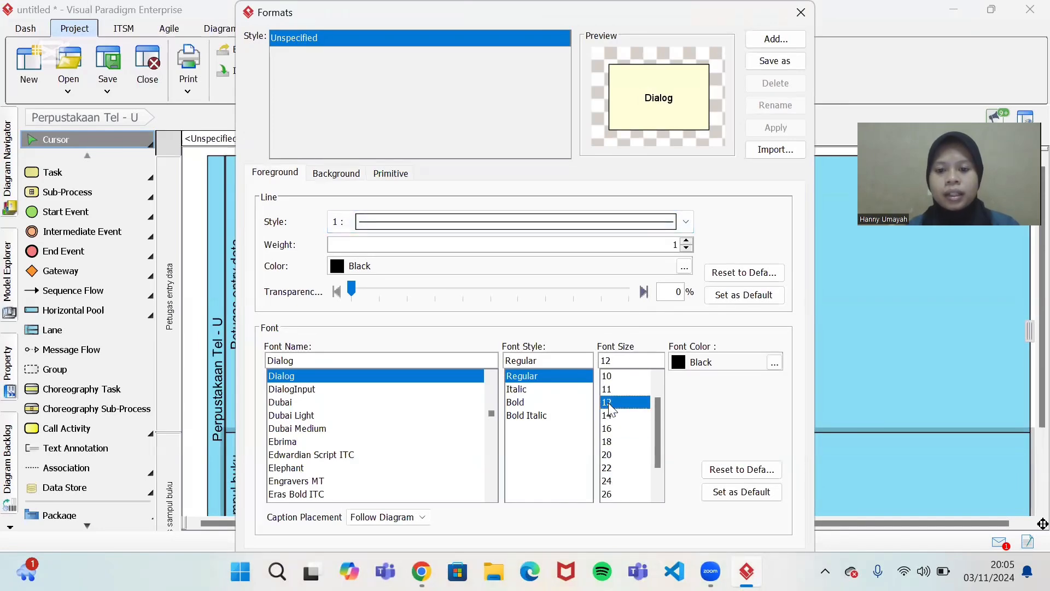
Step: Make this font the default for data stores, apply it to the whole project, and close the format settings
left_click(736, 492)
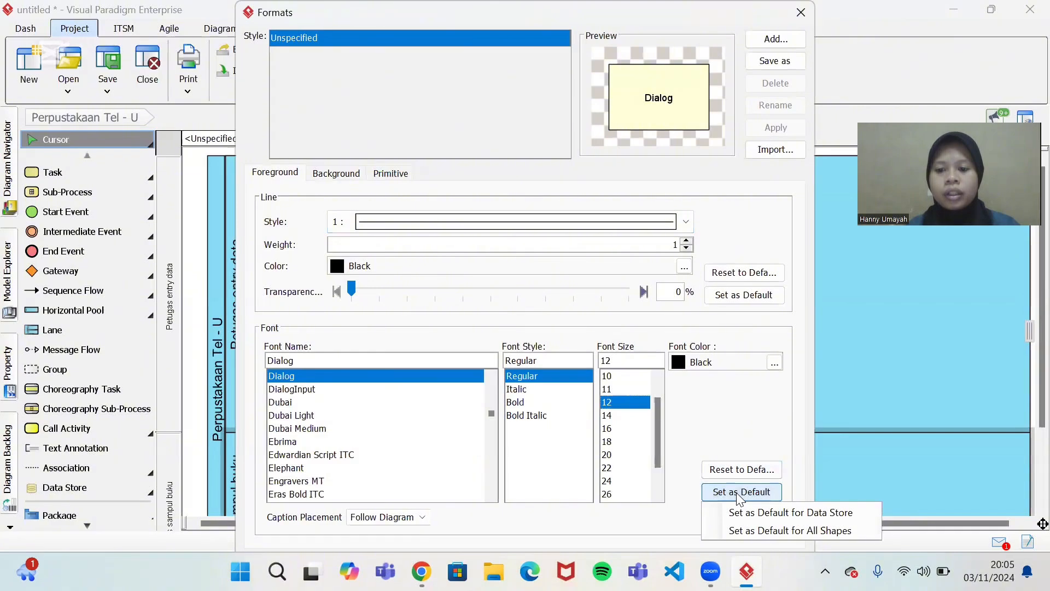
left_click(759, 517)
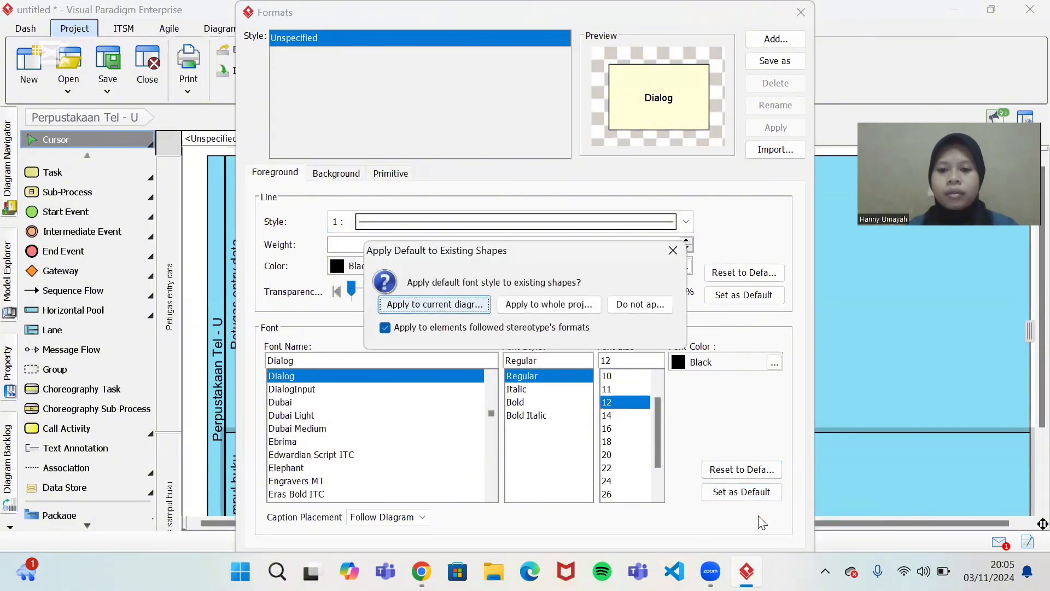
left_click(533, 310)
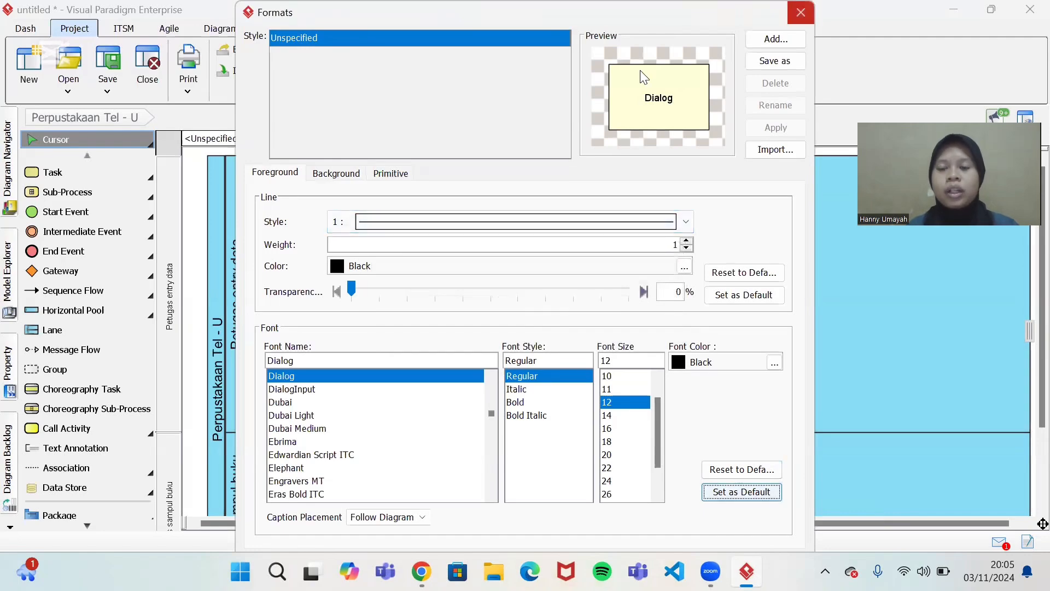
left_click(801, 12)
Step: Move the "Database buku perpus" data store slightly up, keeping it centred beneath the "Memasukkan data buku" task
left_click(460, 399)
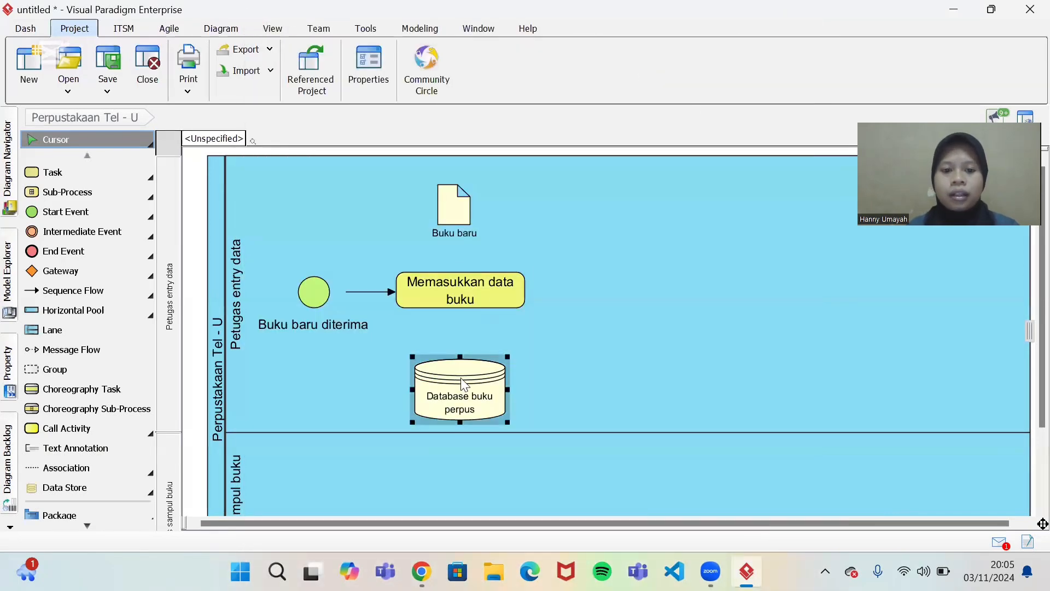
left_click_drag(457, 395, 454, 392)
left_click(617, 351)
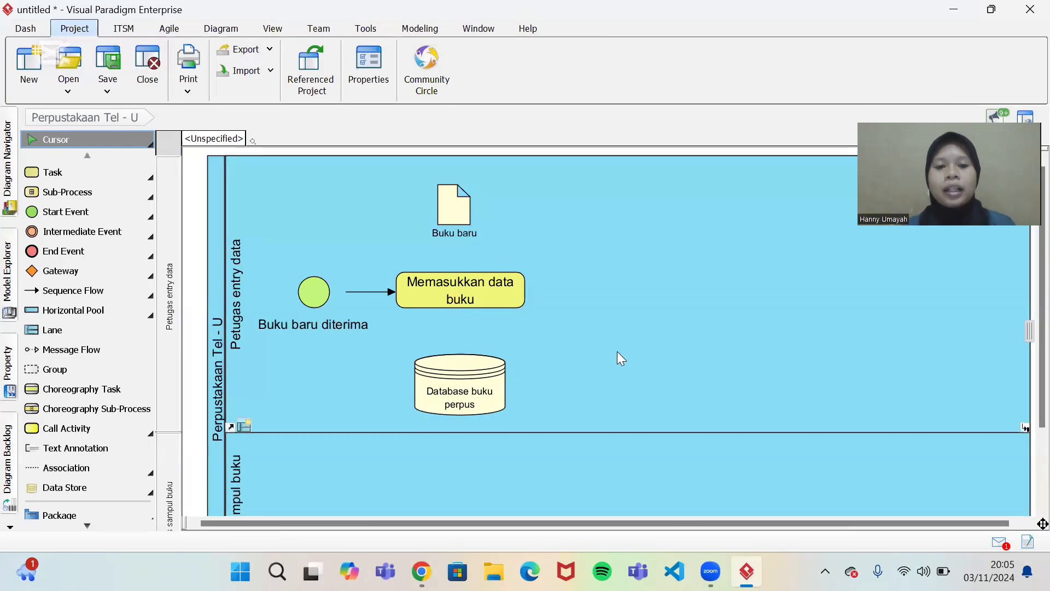
Step: Connect the "Buku baru" data object to the "Memasukkan data buku" task with a data association
left_click(465, 230)
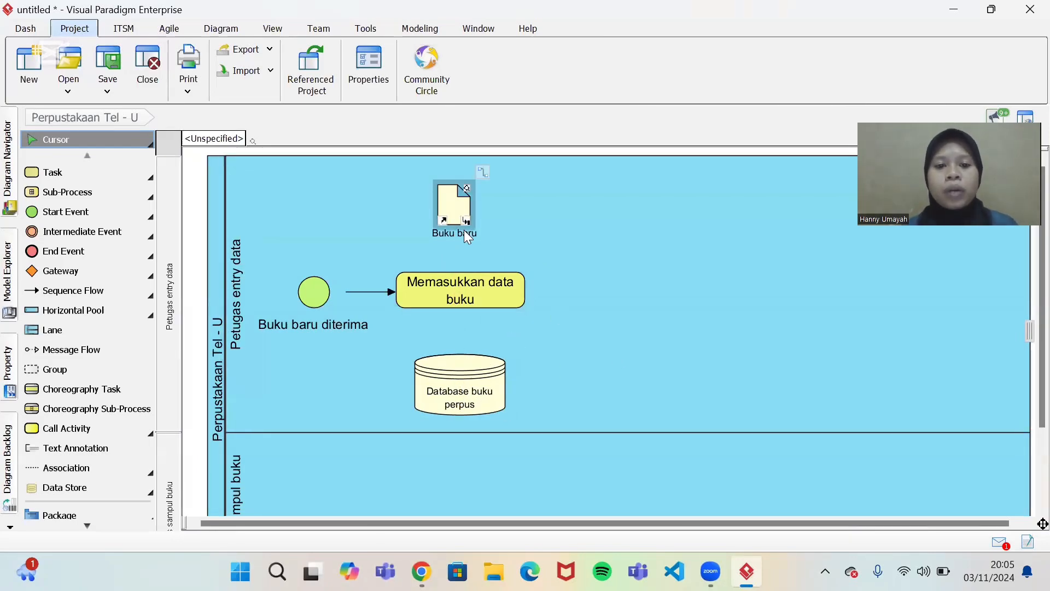
left_click(468, 290)
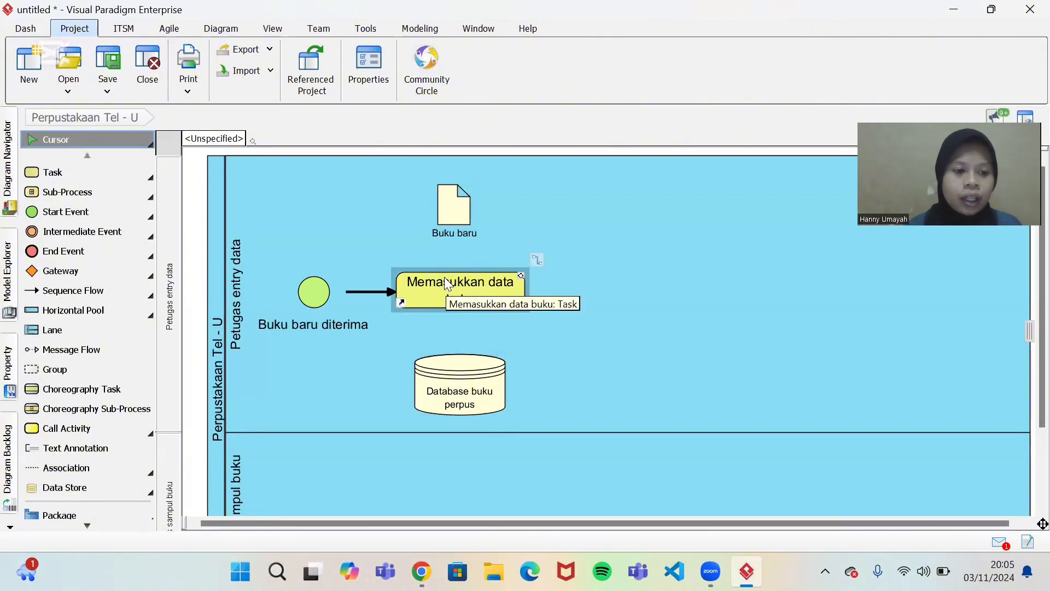
left_click(152, 480)
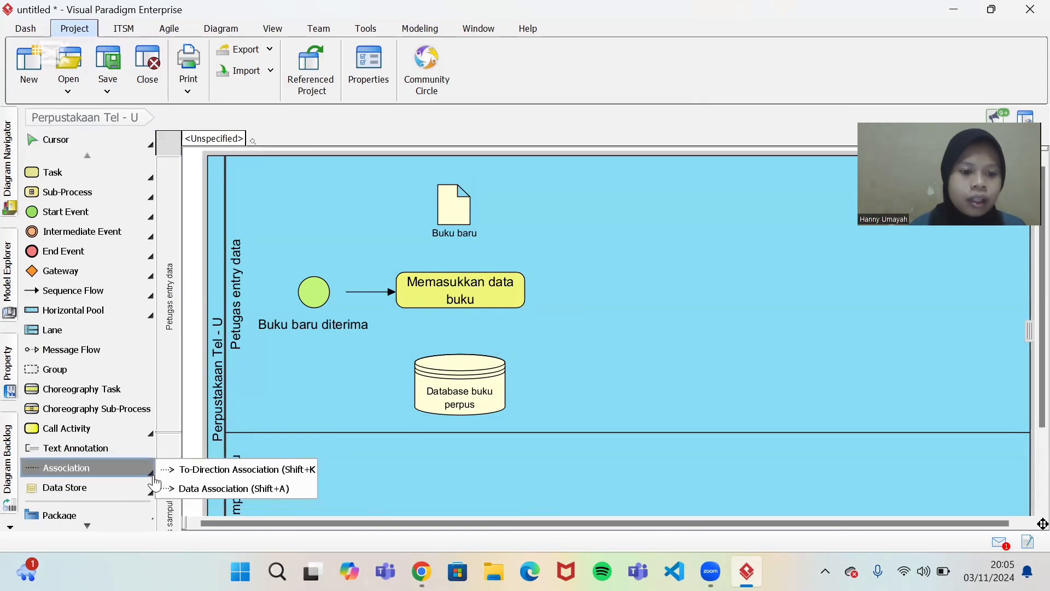
left_click(195, 487)
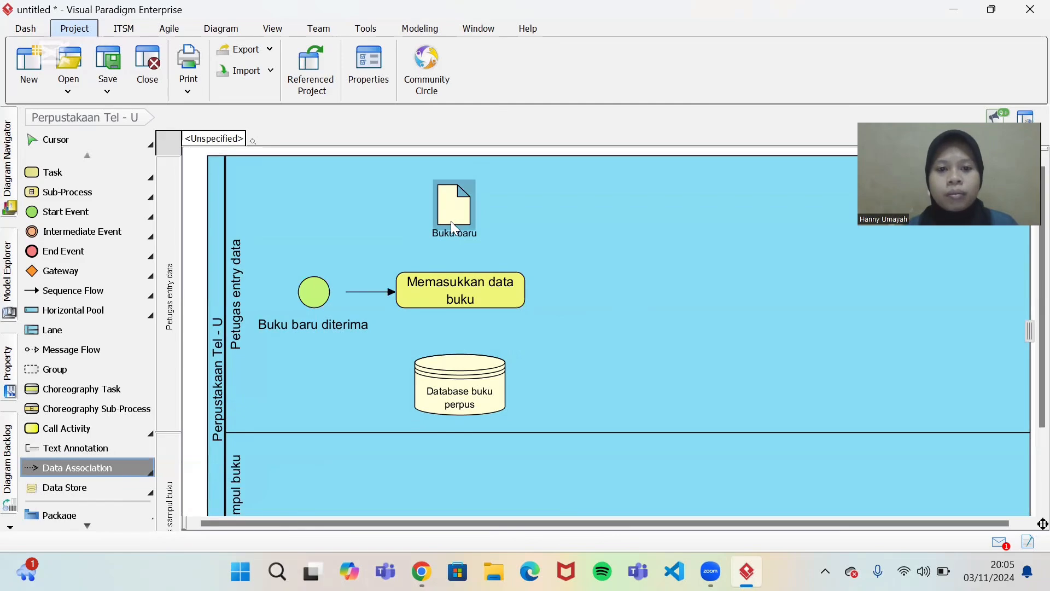
left_click_drag(451, 221, 452, 272)
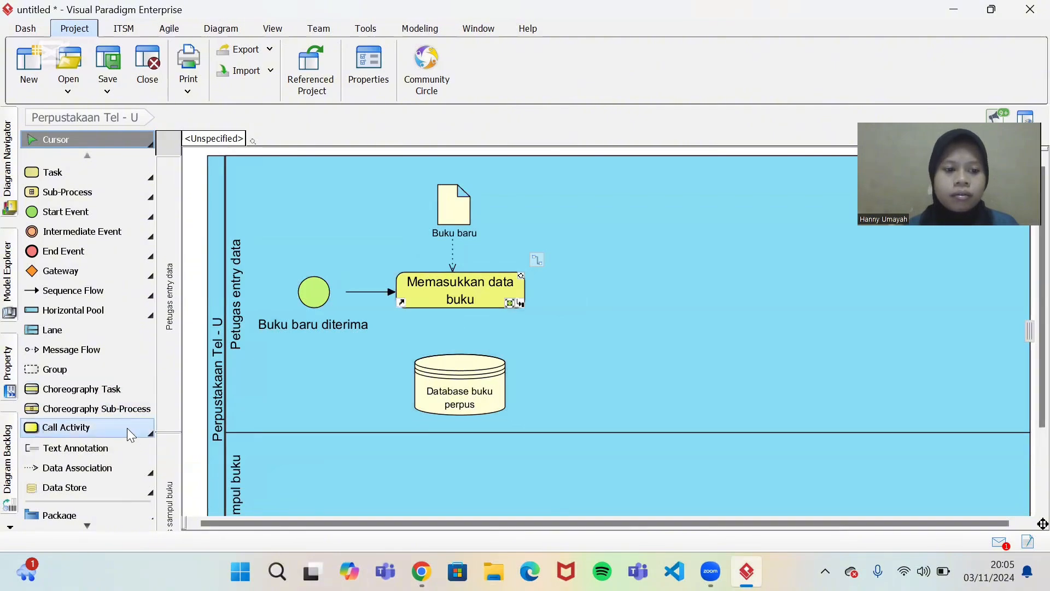
Step: Draw a data association from the "Memasukkan data buku" task down to the "Database buku perpus" data store
left_click(110, 468)
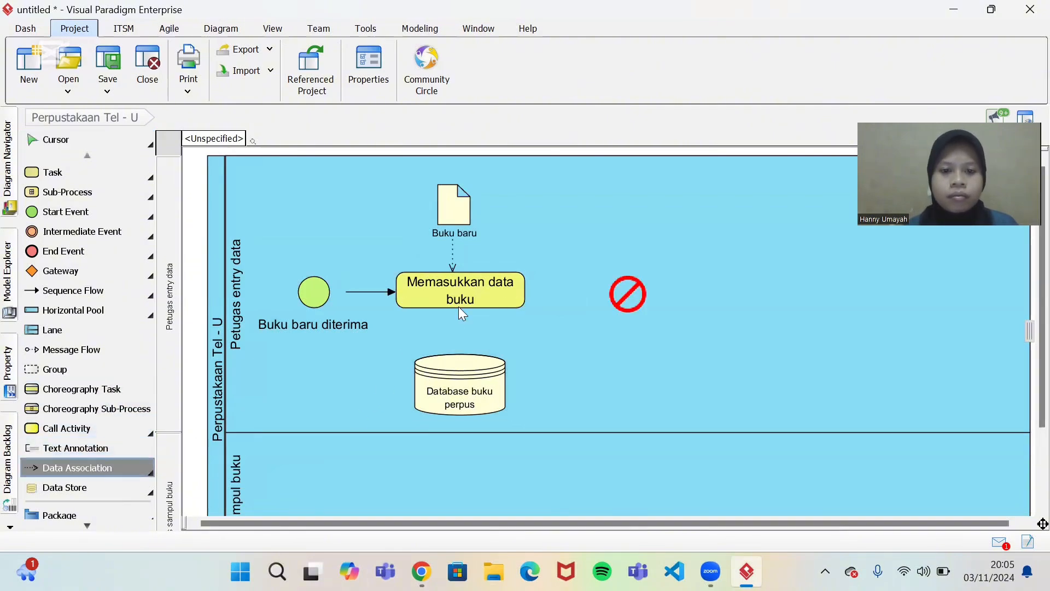
left_click_drag(460, 303, 463, 363)
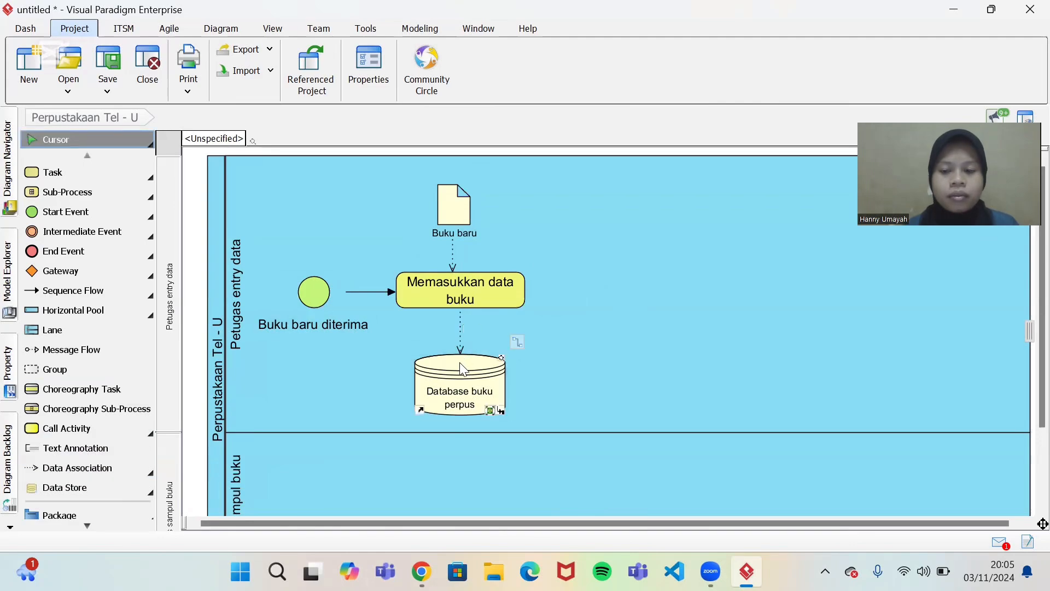
left_click(591, 372)
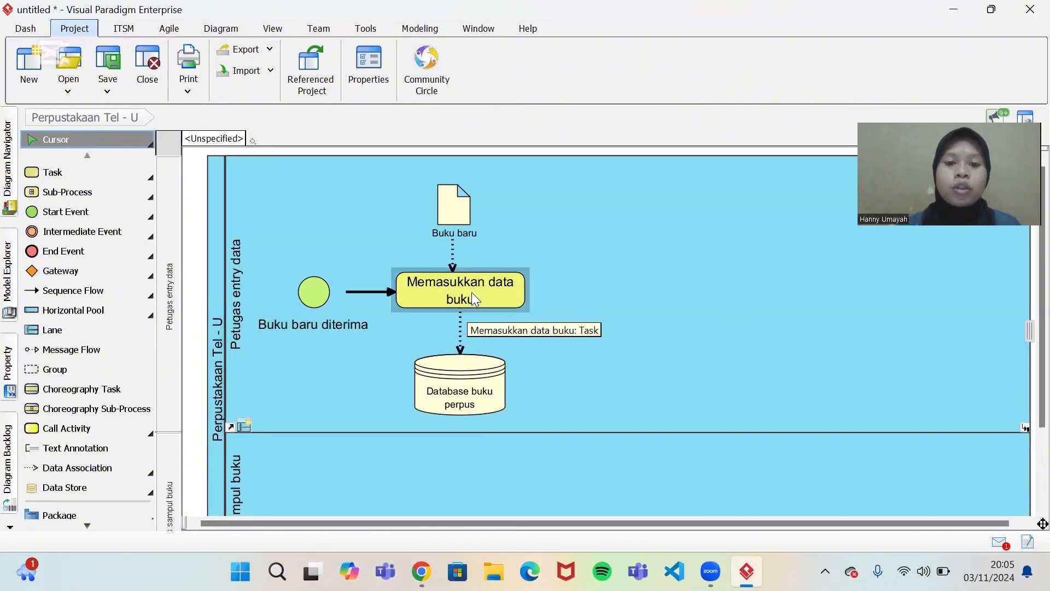
mouse_move(472, 292)
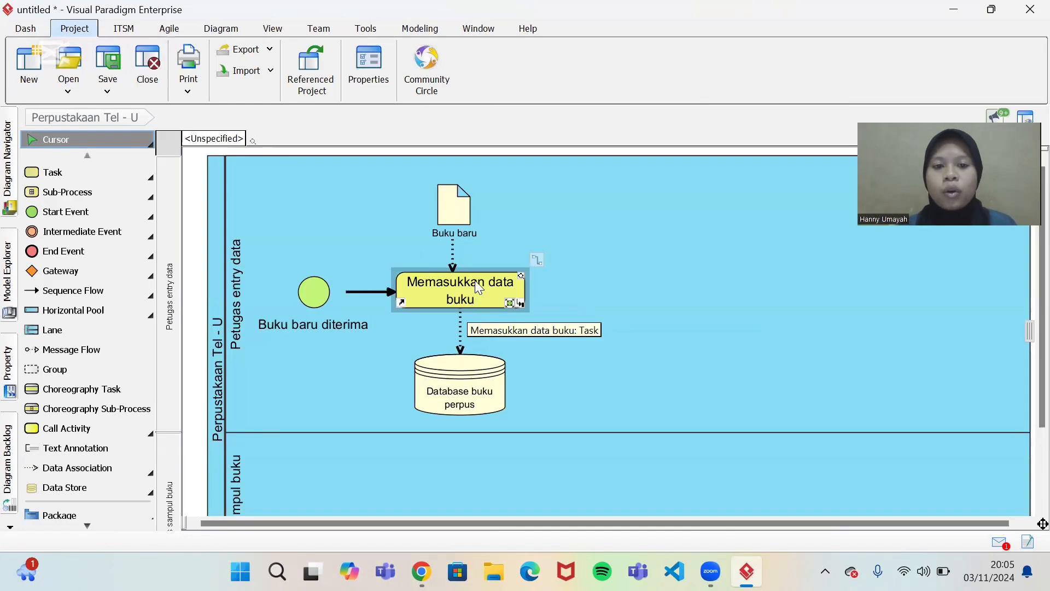
left_click(584, 338)
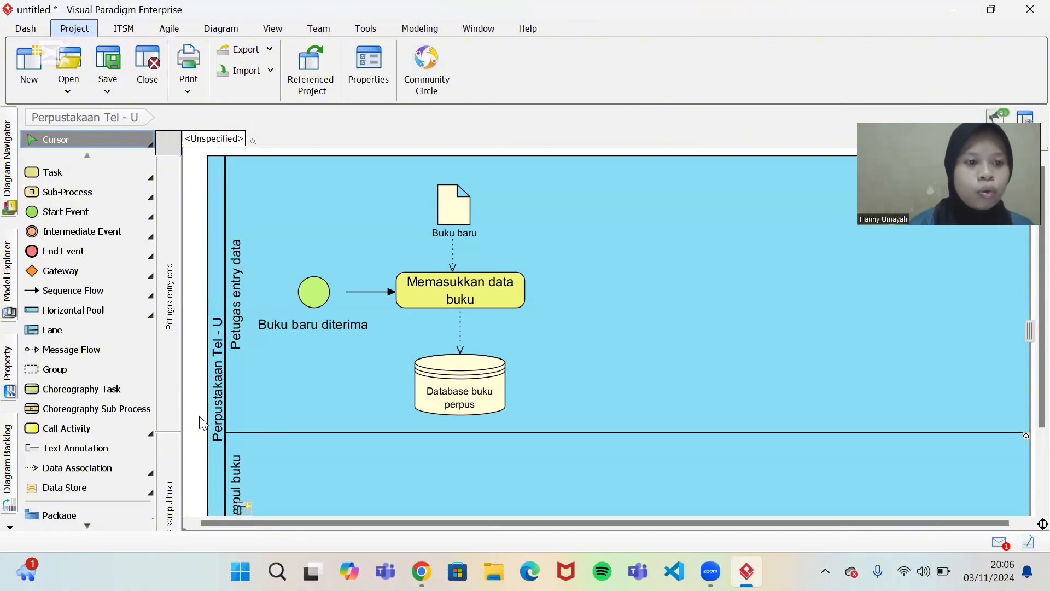
Step: Add a task named "Mencetak label buku" after "Memasukkan data buku" in the Petugas entry data lane
left_click(48, 172)
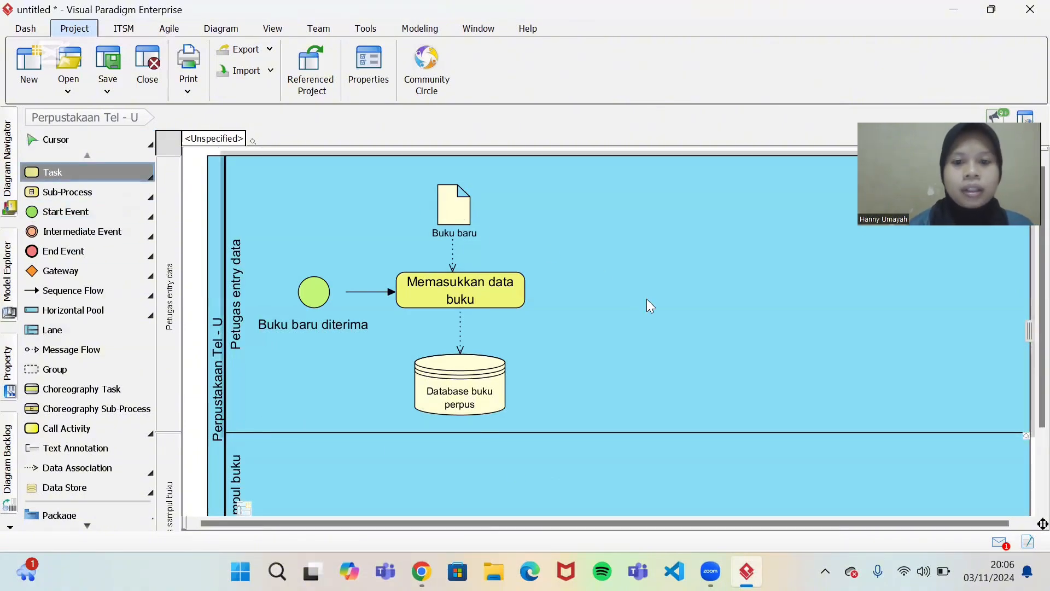
left_click(606, 284)
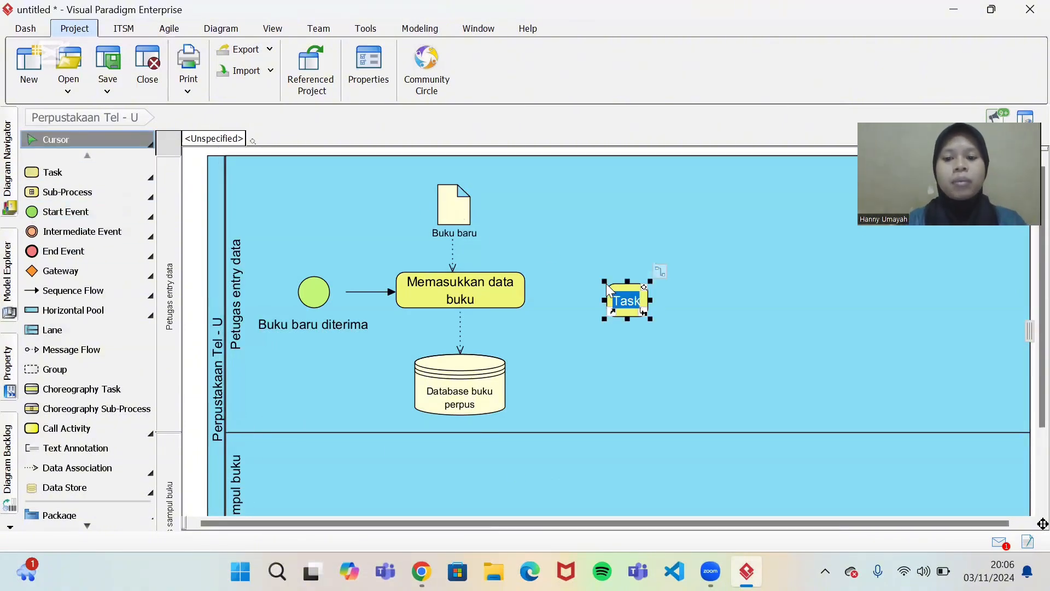
key("BackSpace")
type("M")
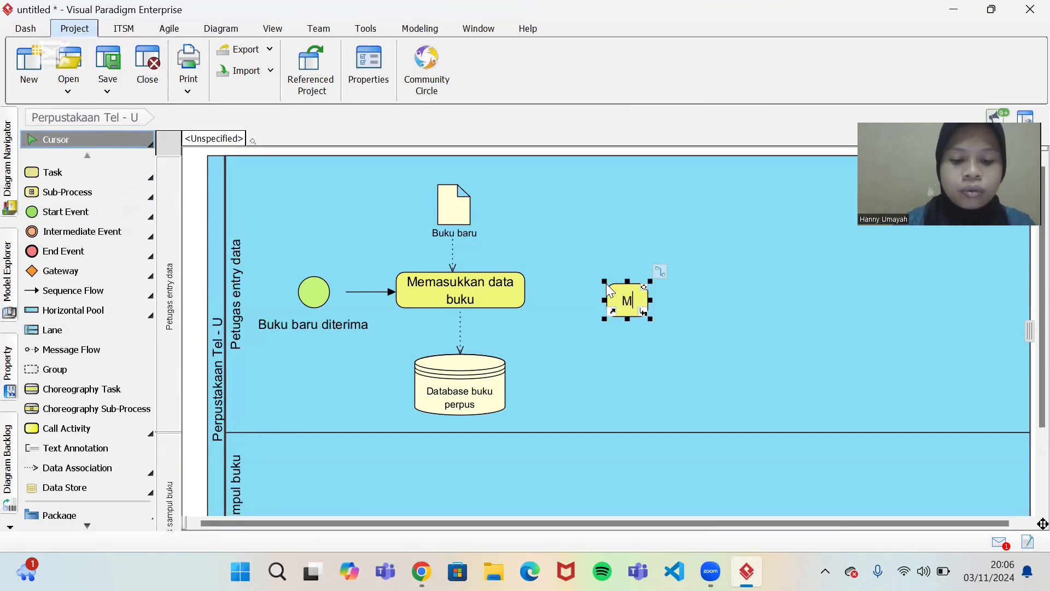
type("encetak")
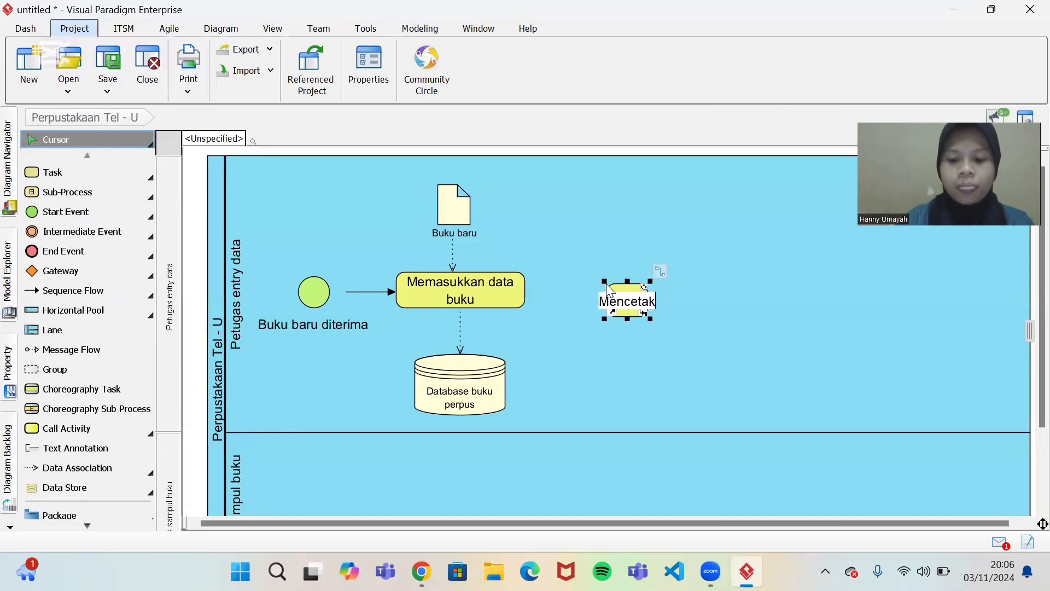
type(" label bu")
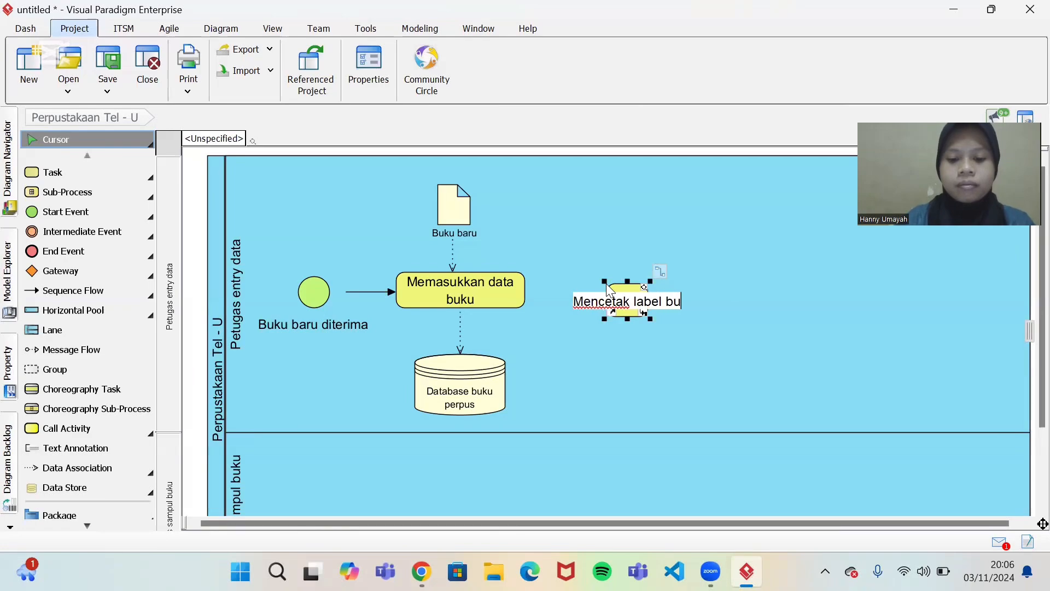
type("ku")
key("Return")
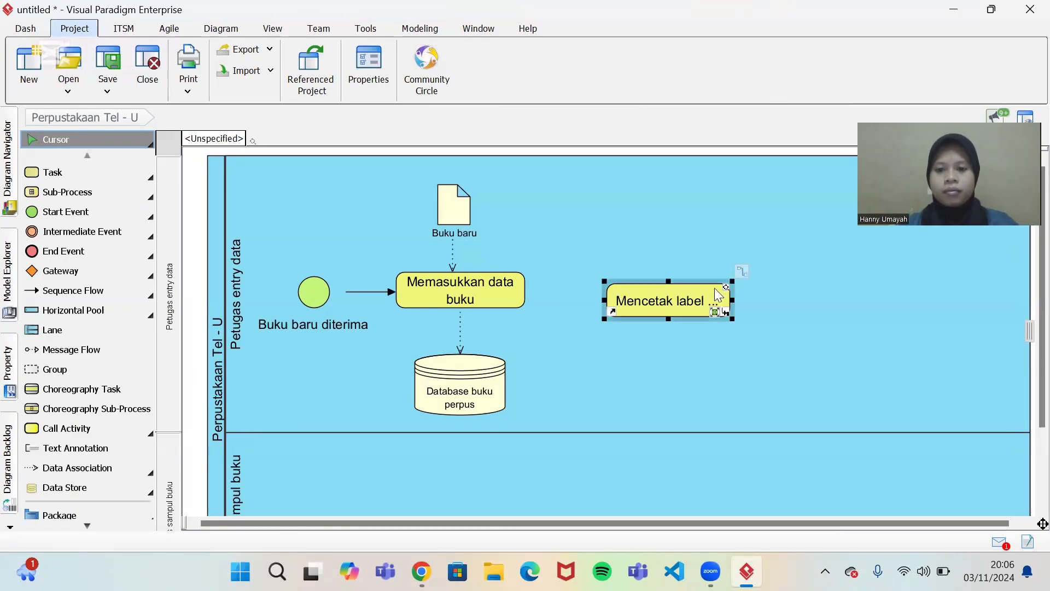
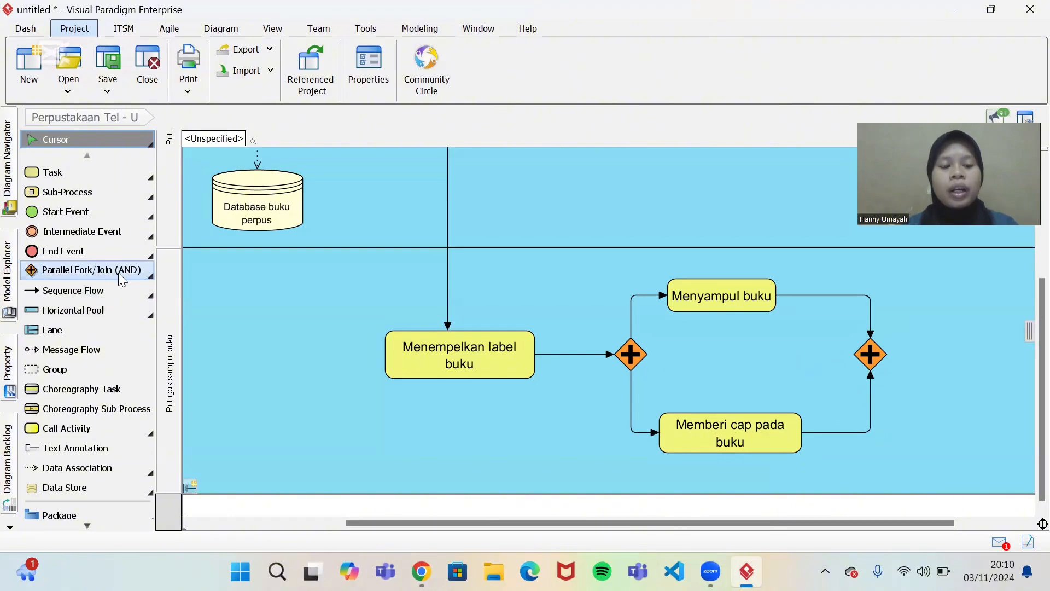
Step: Add a task named "Meletakkan buku di rak" after the joining parallel gateway in the Petugas sampul buku lane
mouse_move(864, 360)
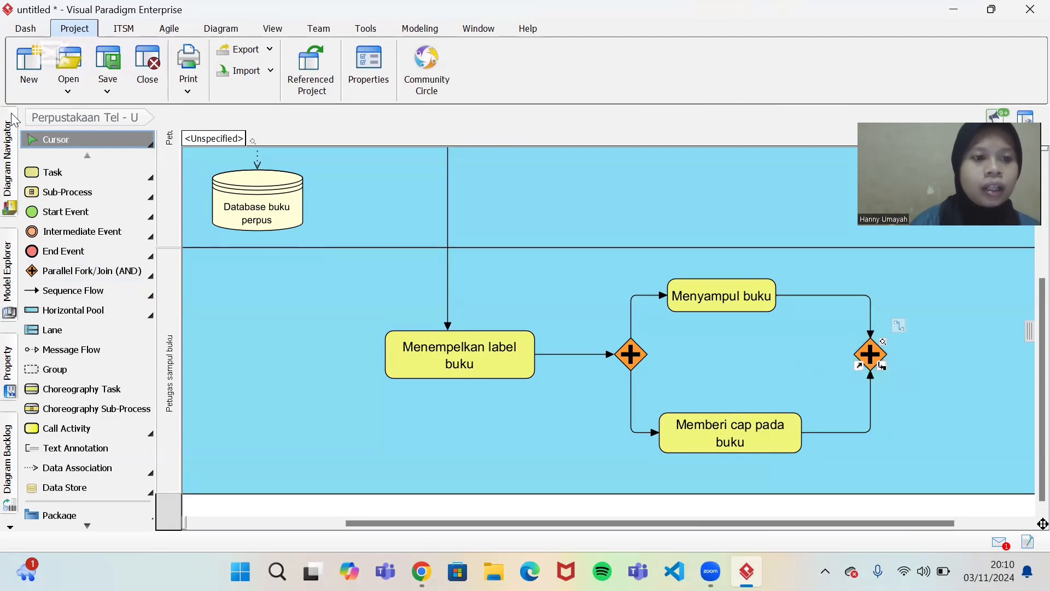
left_click(70, 173)
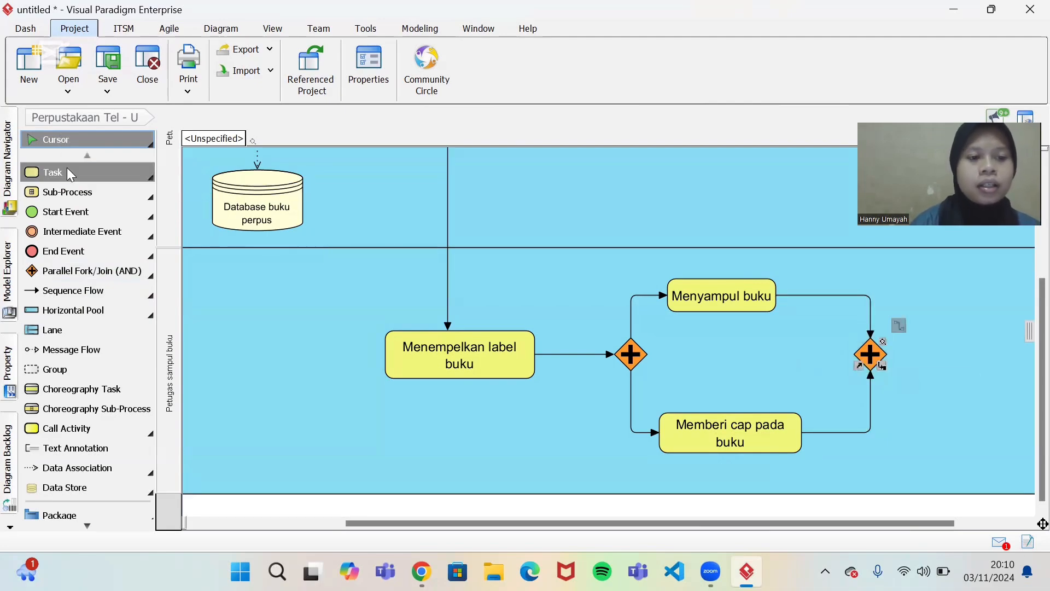
left_click(979, 355)
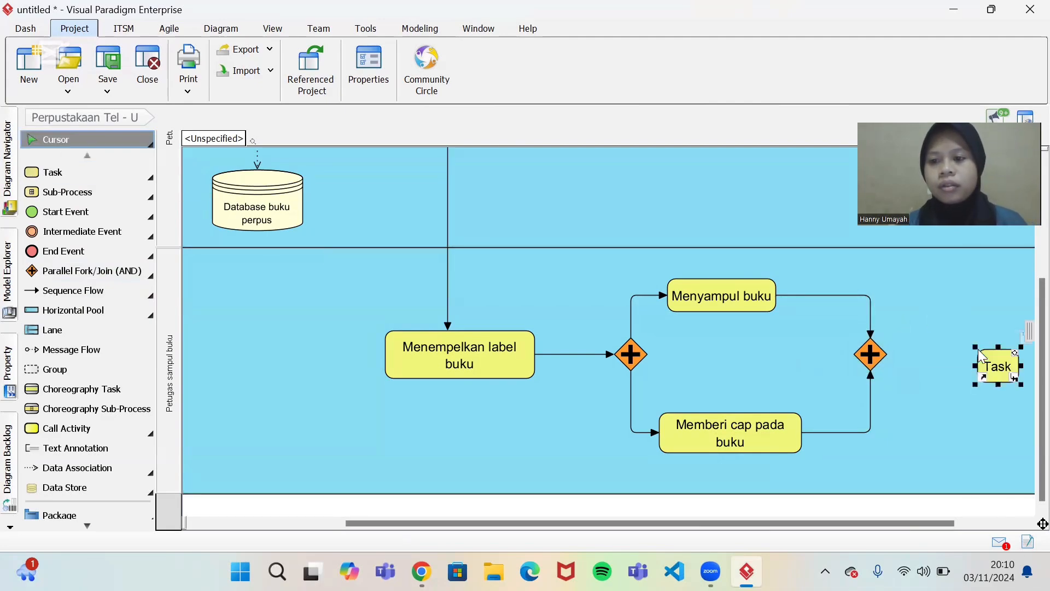
key("BackSpace")
type("Meletakkan buku di rak")
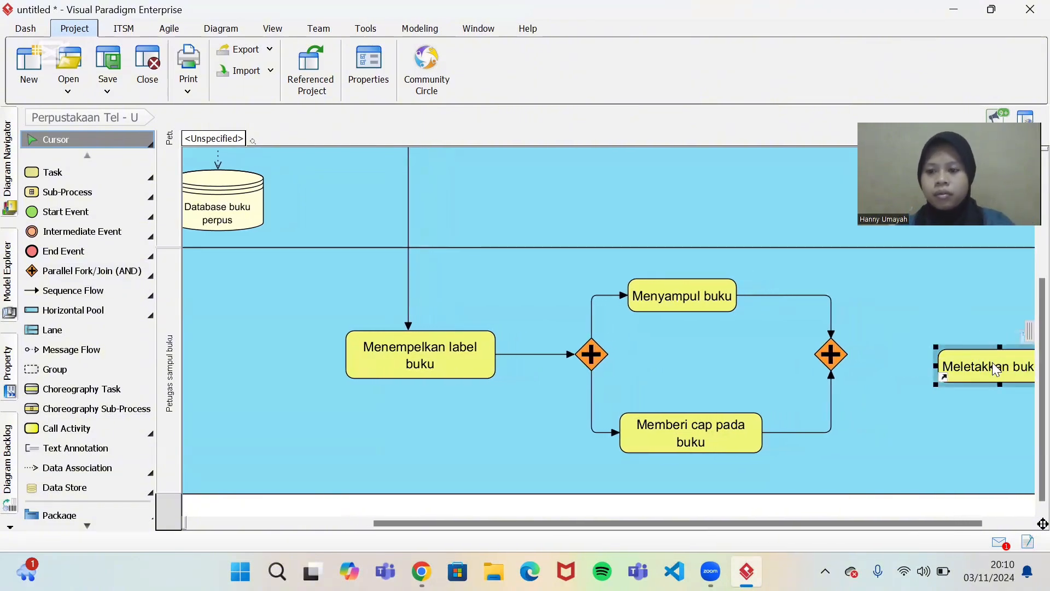
Step: Move the "Meletakkan buku di rak" task closer to the joining parallel gateway and level with it
left_click(959, 350)
left_click_drag(958, 351, 960, 352)
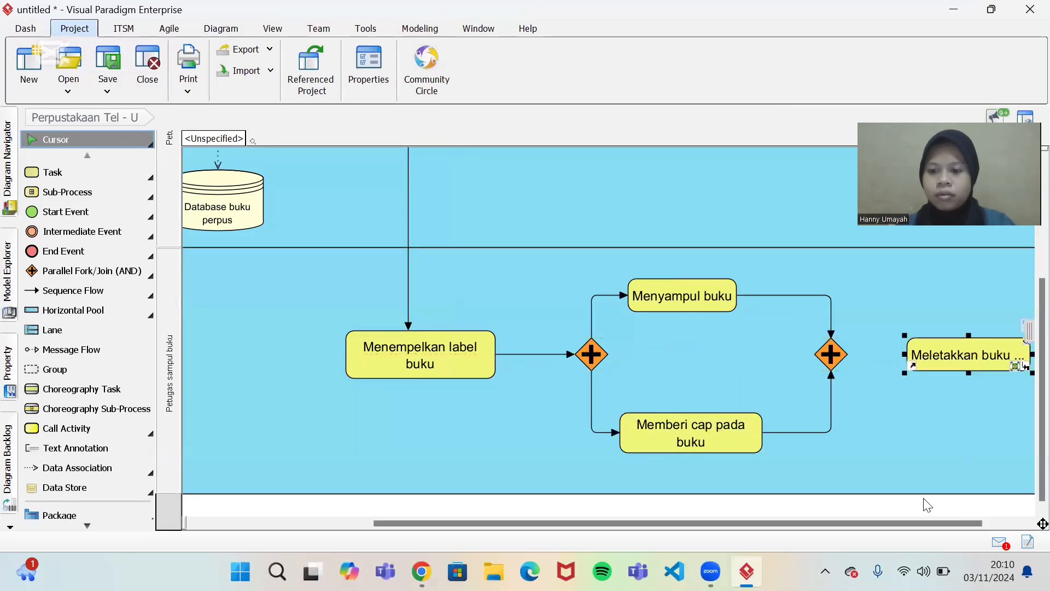
left_click_drag(921, 521, 987, 519)
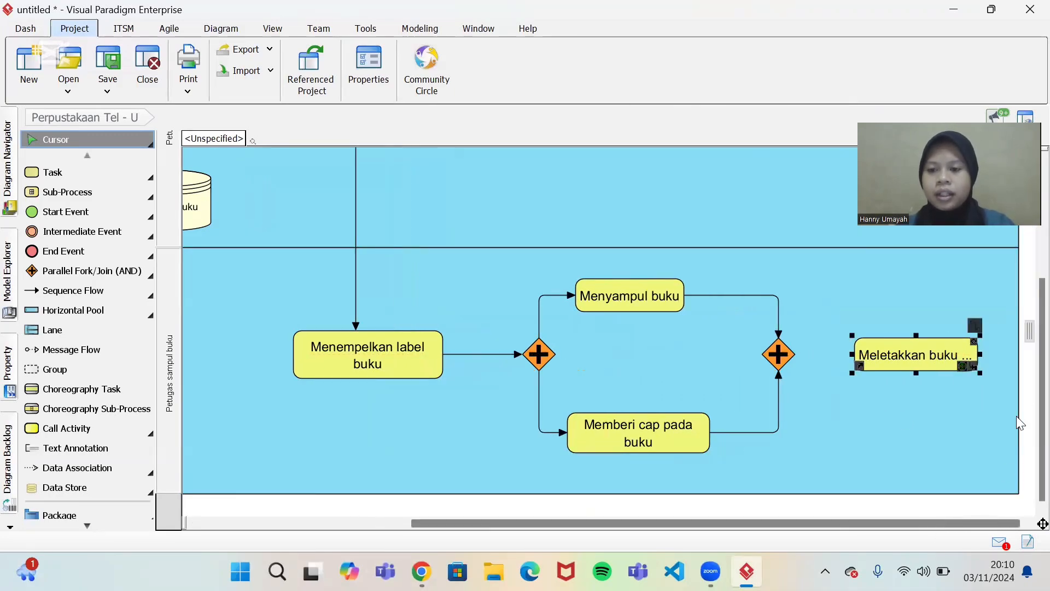
Step: Resize the "Meletakkan buku di rak" task to fit its full name and widen the pool to make room after it
left_click_drag(975, 338, 946, 354)
left_click(957, 419)
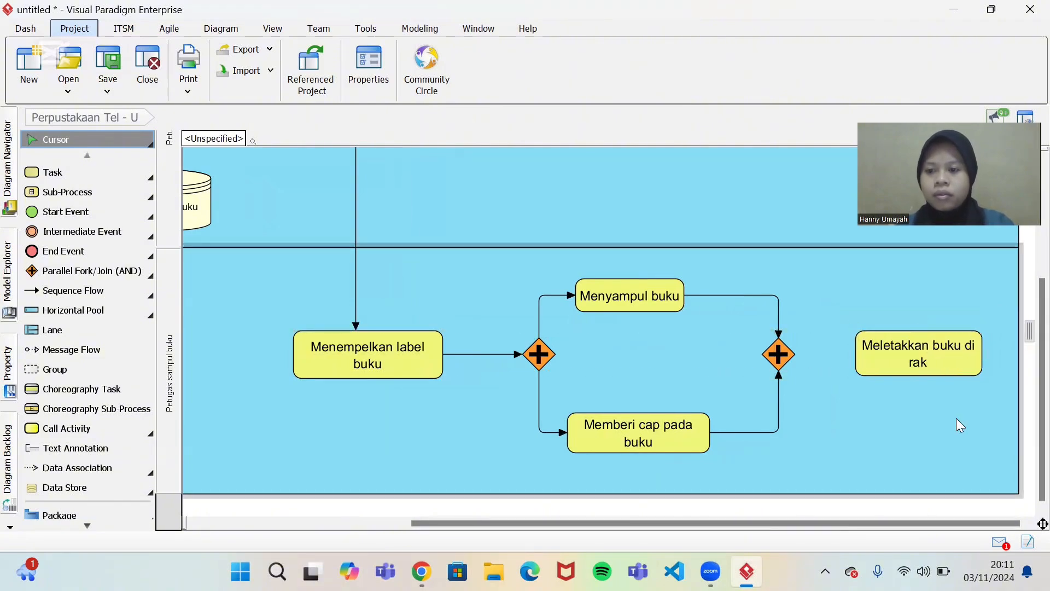
left_click_drag(1018, 388, 1024, 384)
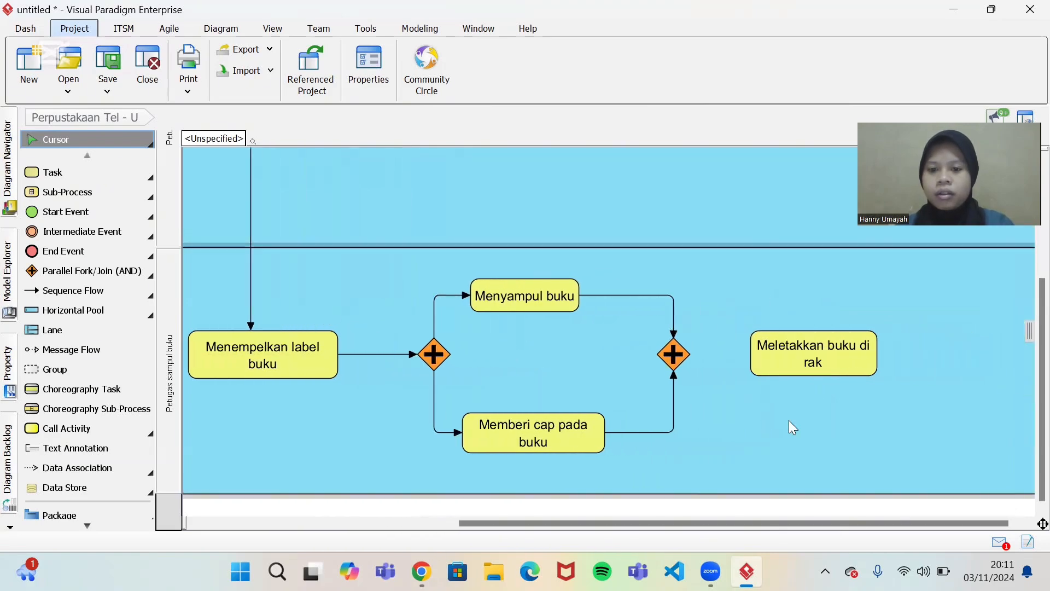
Step: Draw a sequence flow from the joining parallel gateway to the "Meletakkan buku di rak" task
left_click(453, 350)
left_click(81, 290)
left_click_drag(685, 350, 761, 351)
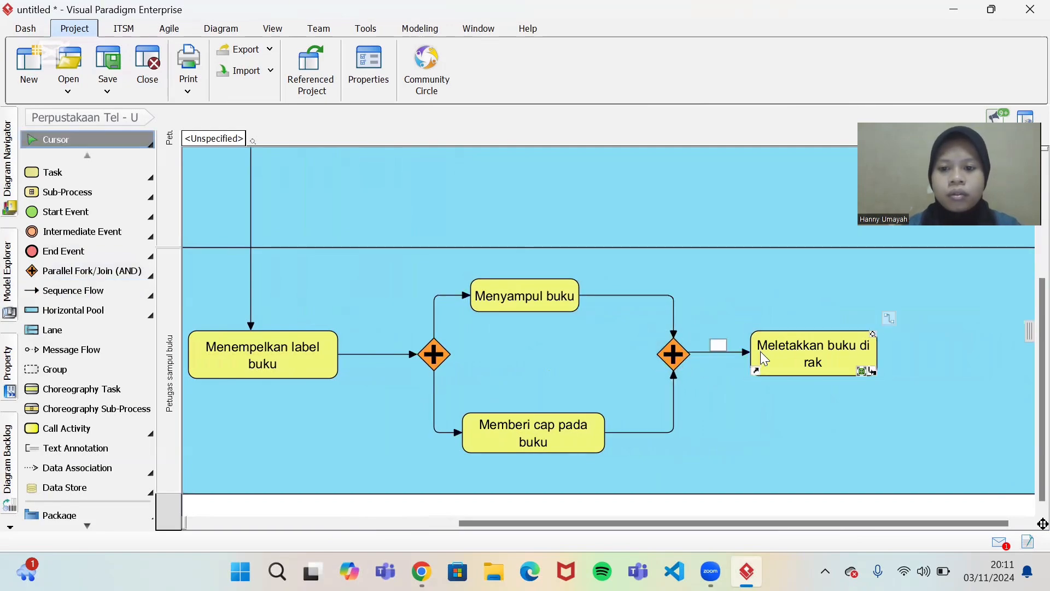
left_click(787, 438)
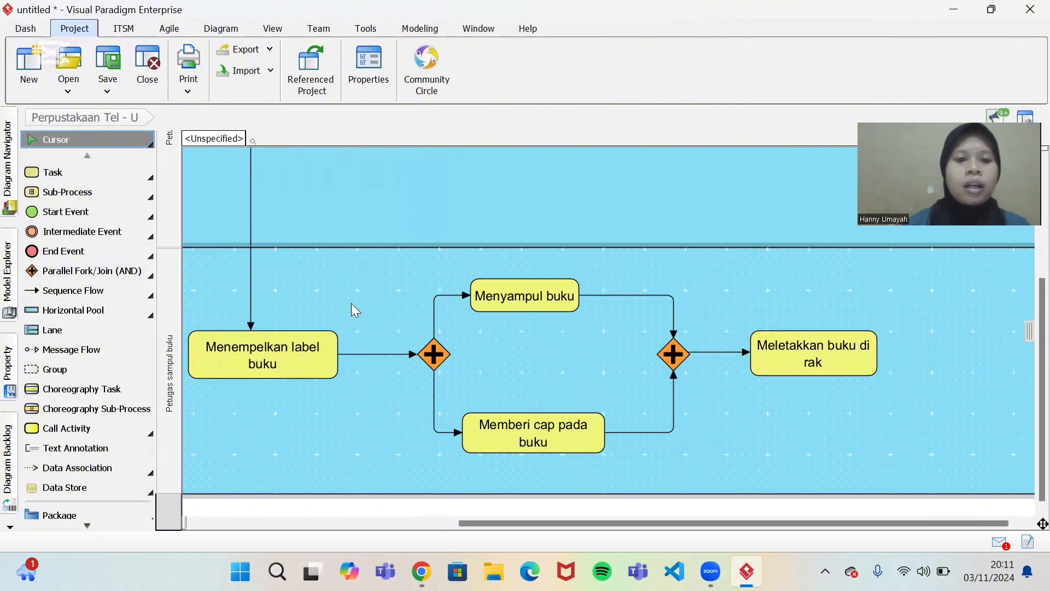
Step: Add an end event named "Buku siap dipinjam" after the "Meletakkan buku di rak" task in the Petugas sampul buku lane
scroll(576, 260, "left", 5)
scroll(575, 260, "right", 3)
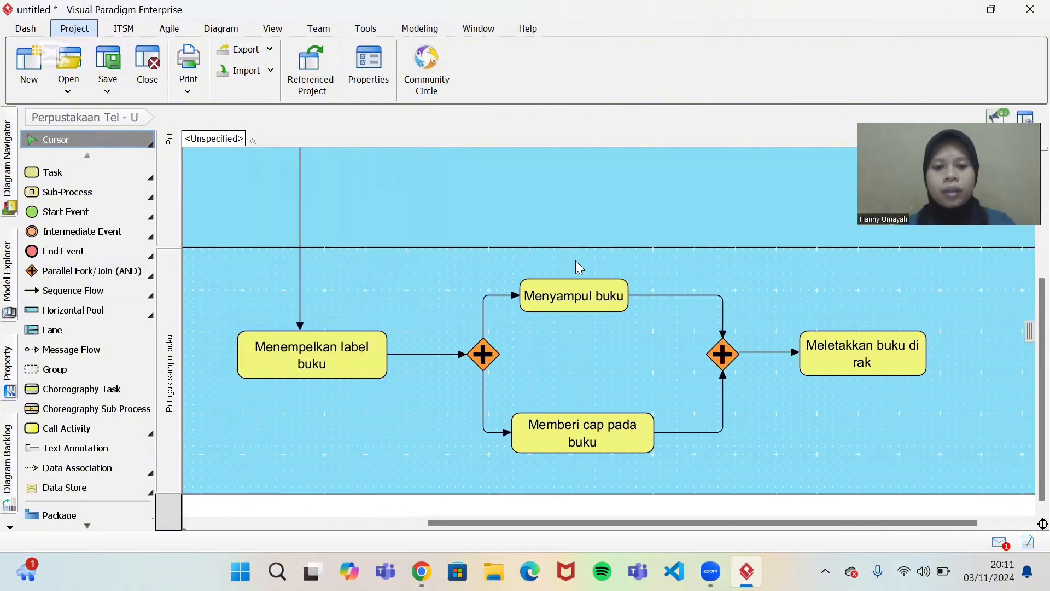
scroll(576, 260, "left", 2)
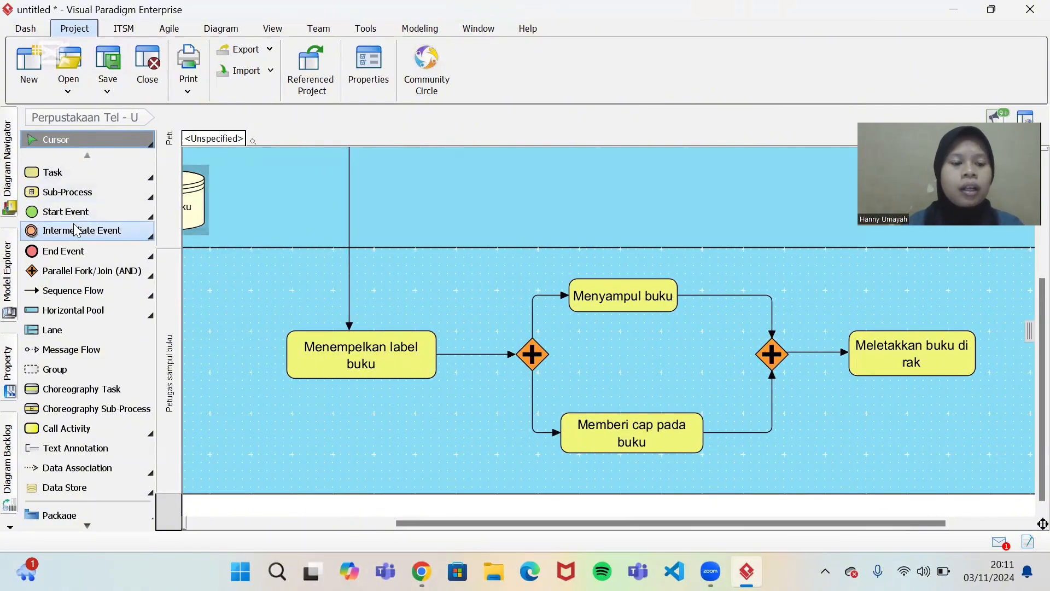
left_click(78, 257)
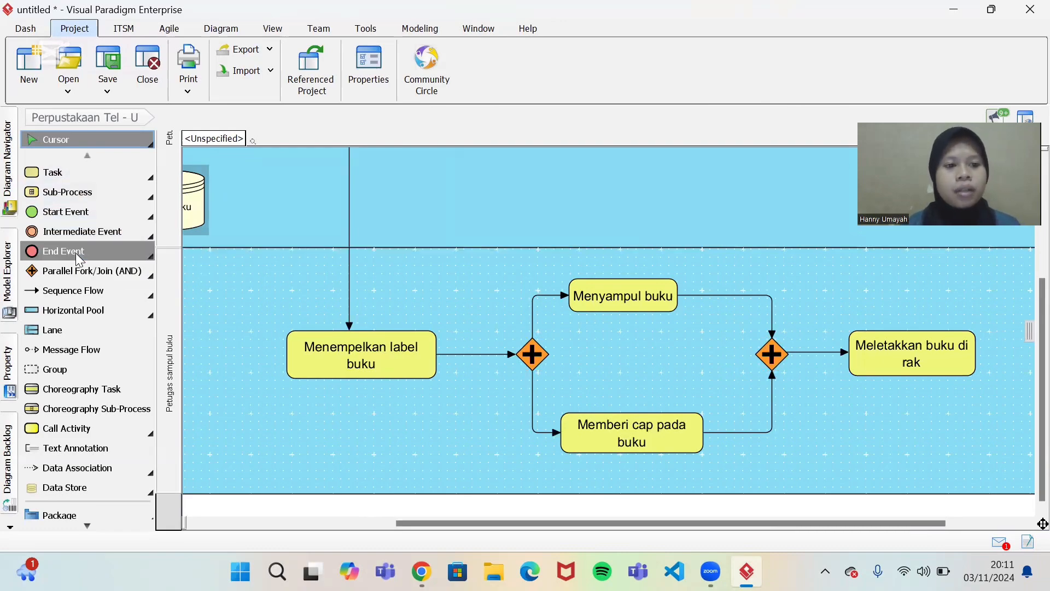
scroll(953, 385, "right", 4)
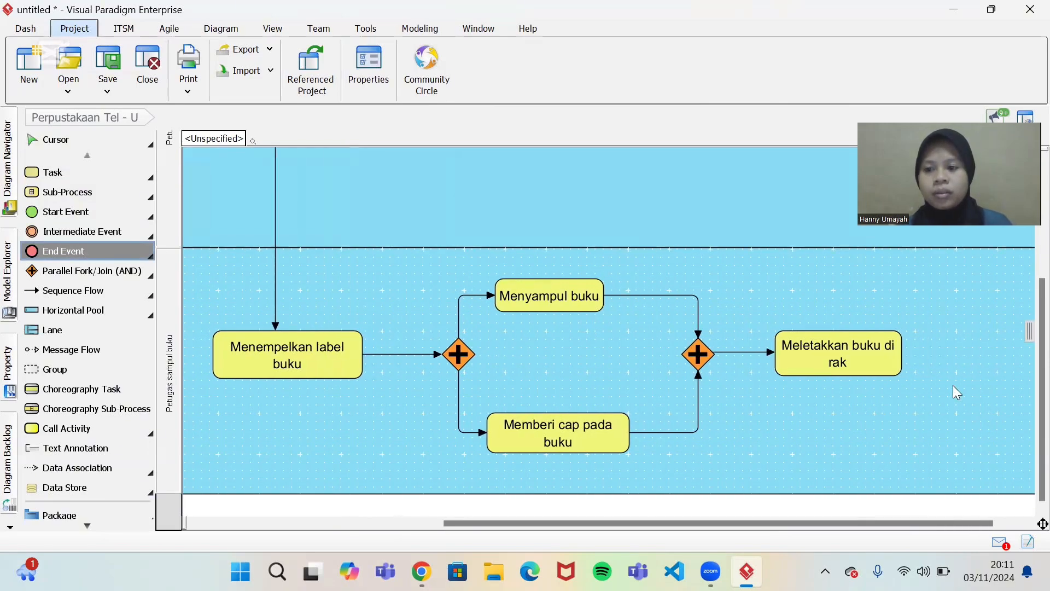
left_click(948, 345)
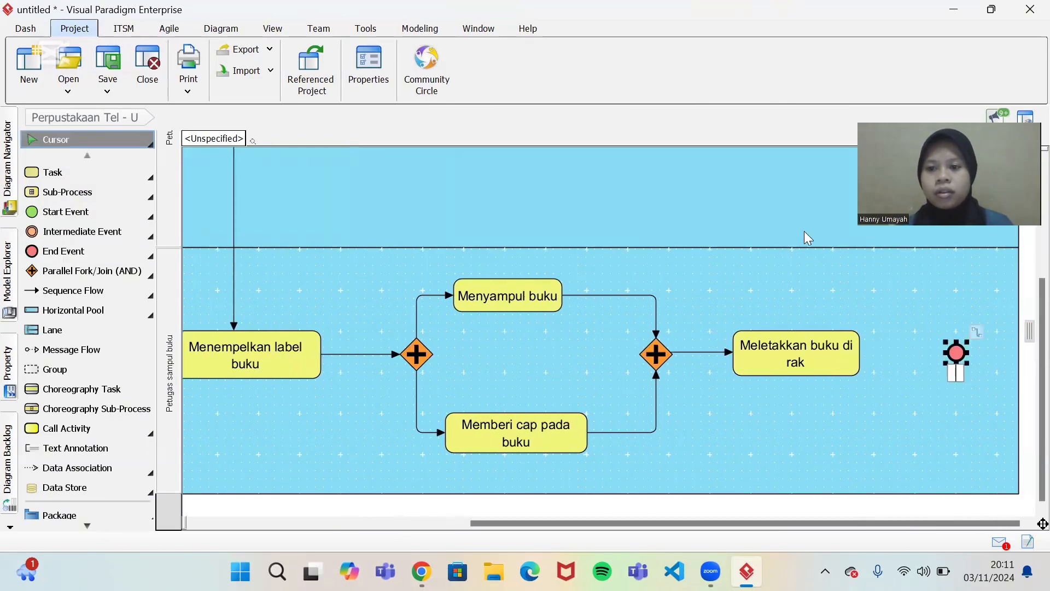
left_click(956, 356)
double_click(953, 357)
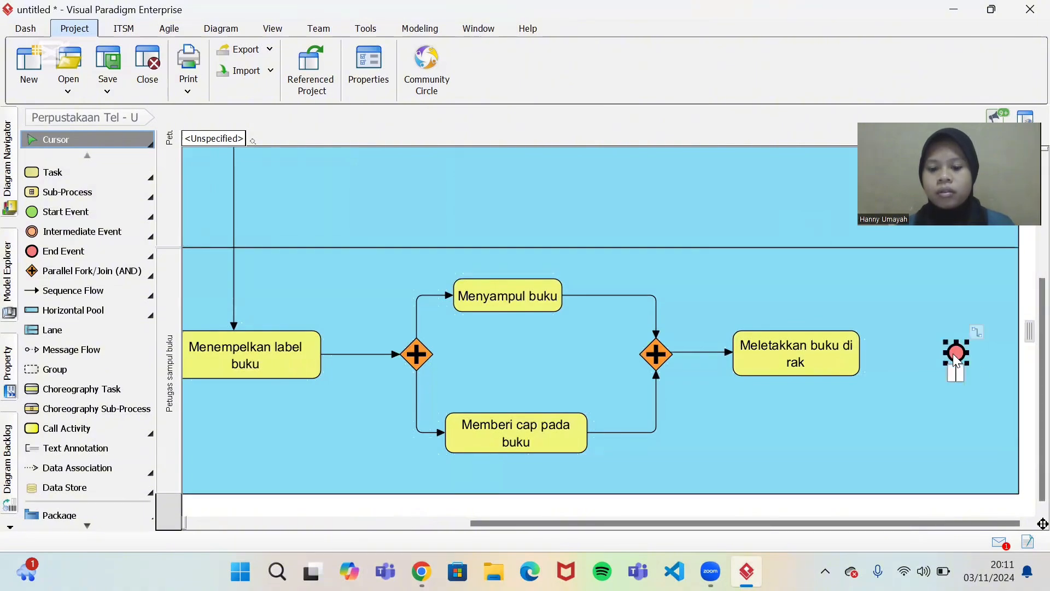
type("Buku si")
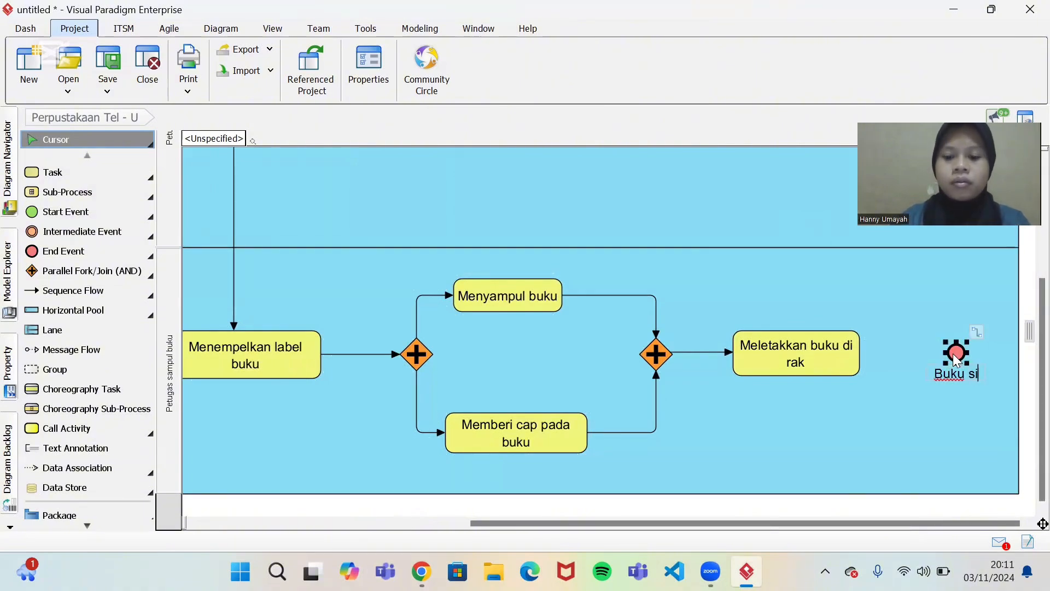
type("ap dipinjam")
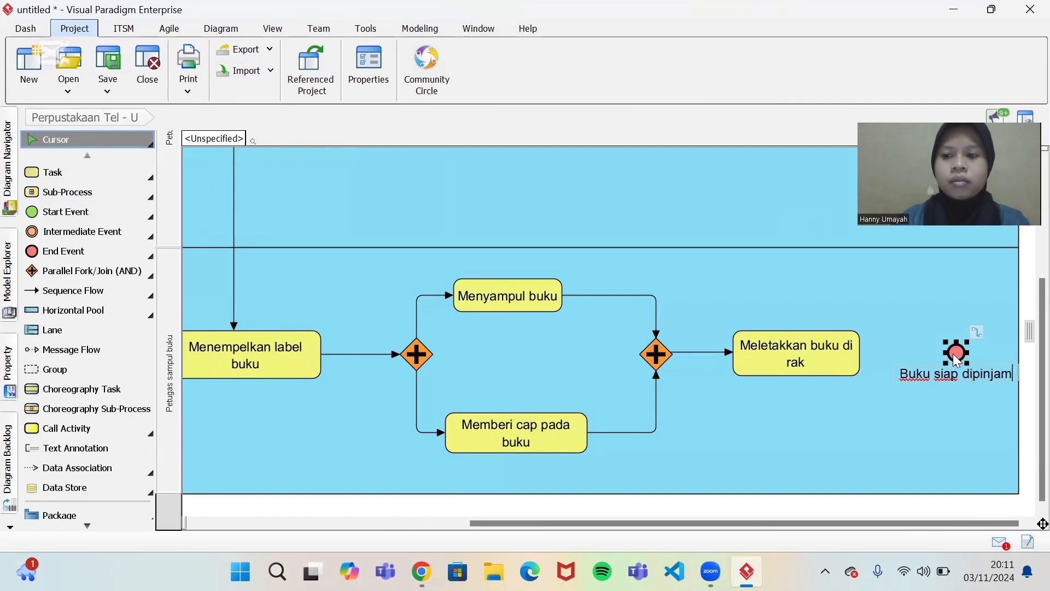
key("Return")
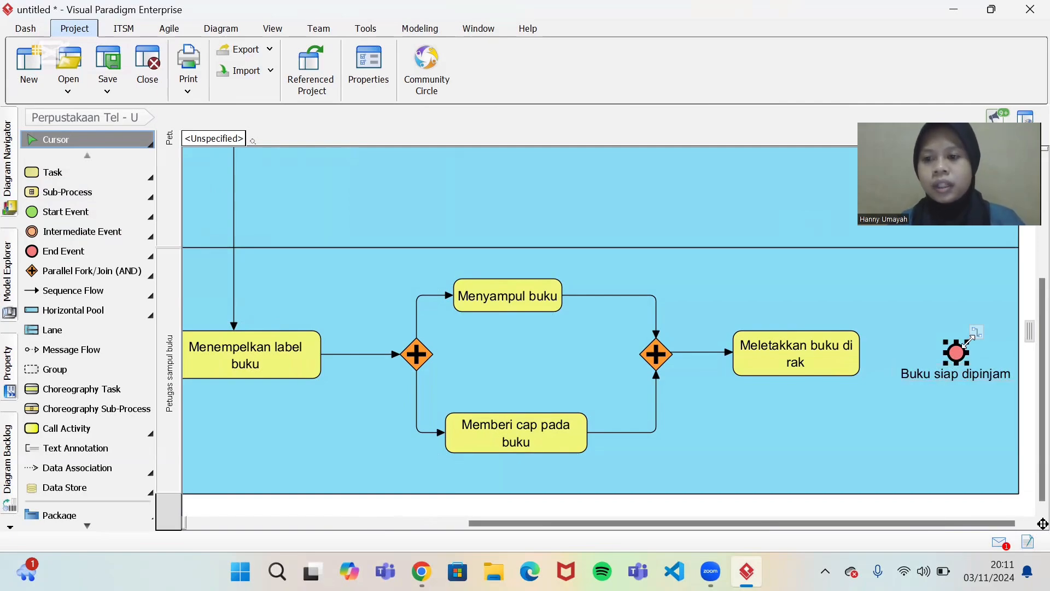
Step: Enlarge the "Buku siap dipinjam" end event and draw a sequence flow to it from the "Meletakkan buku di rak" task
left_click_drag(969, 345, 1030, 332)
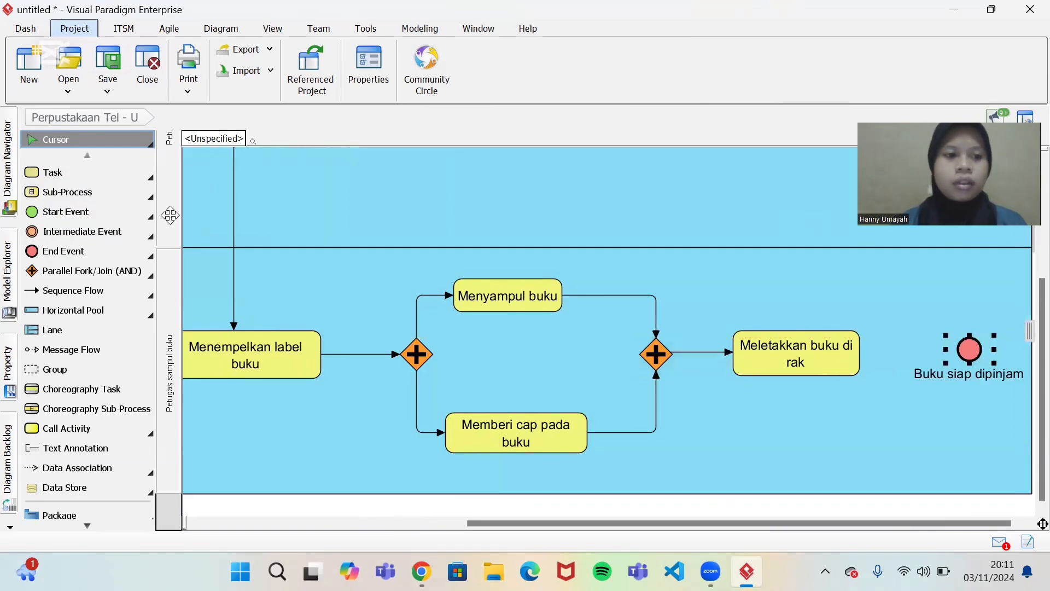
left_click(80, 298)
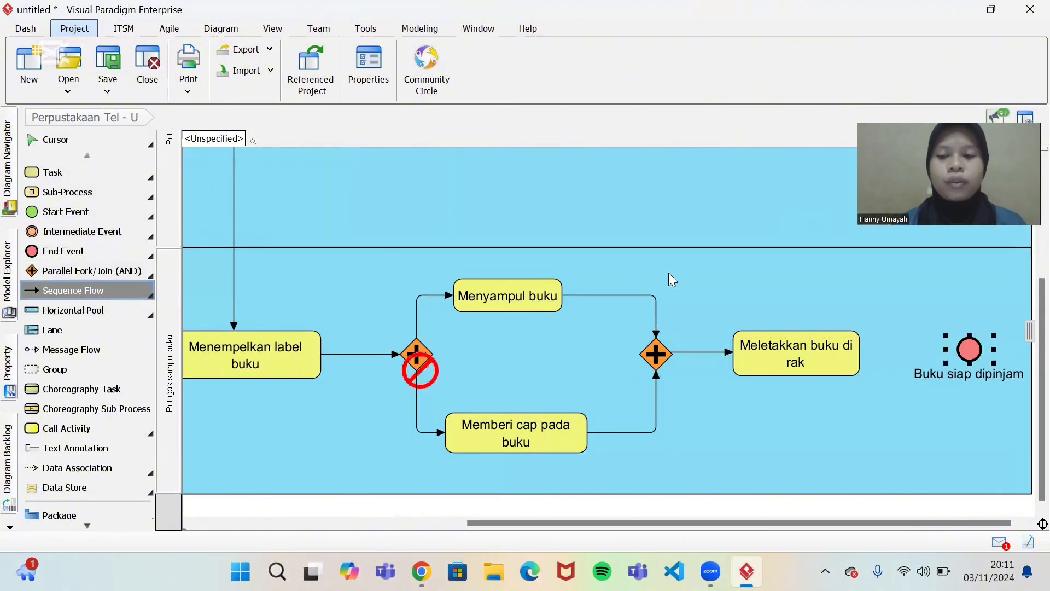
left_click_drag(856, 353, 960, 355)
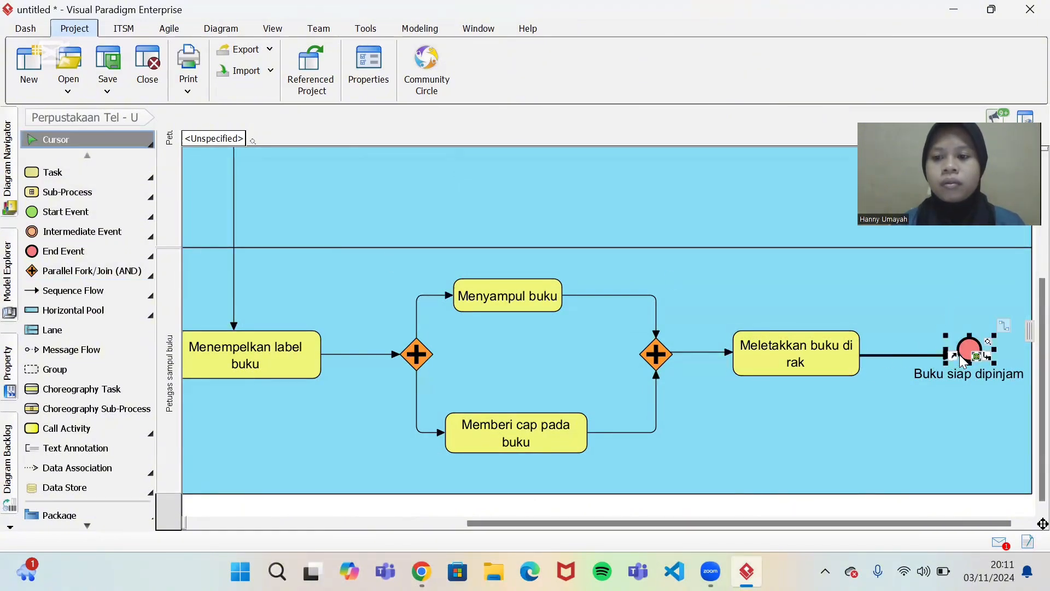
left_click(950, 432)
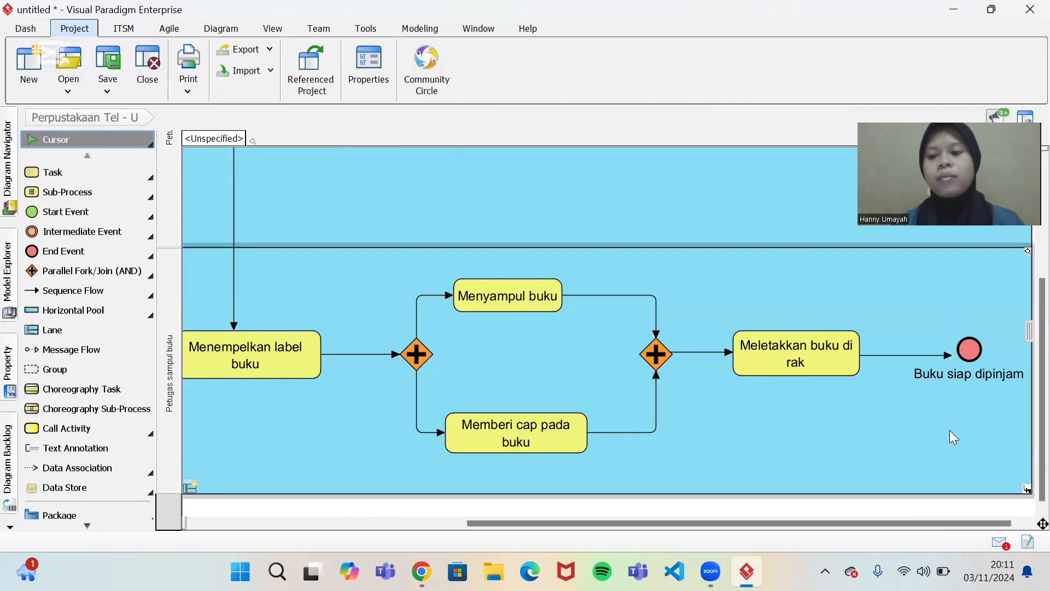
scroll(951, 430, "up", 1)
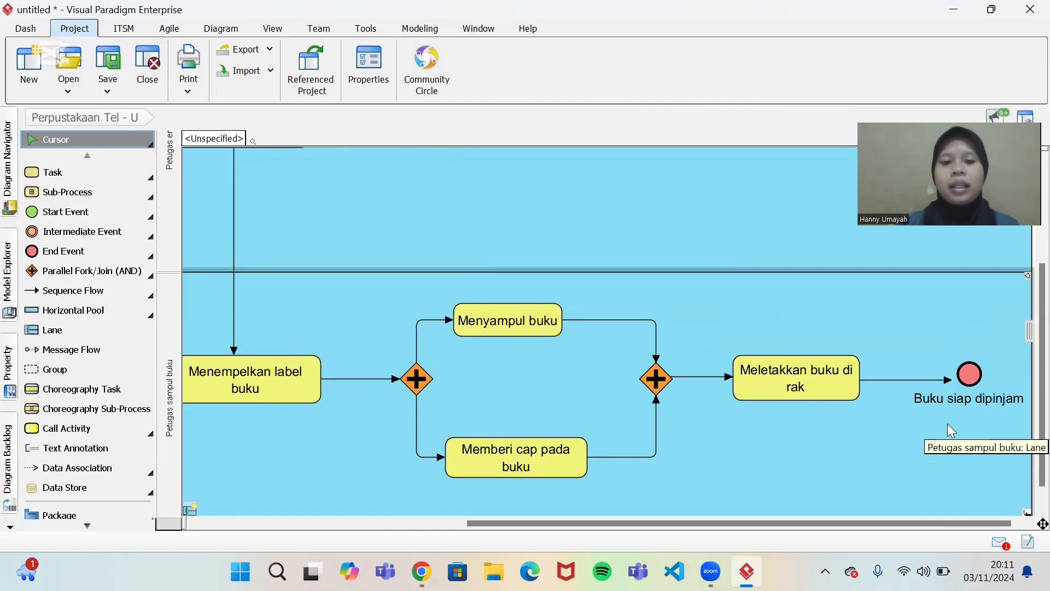
left_click(430, 185)
scroll(430, 185, "left", 5)
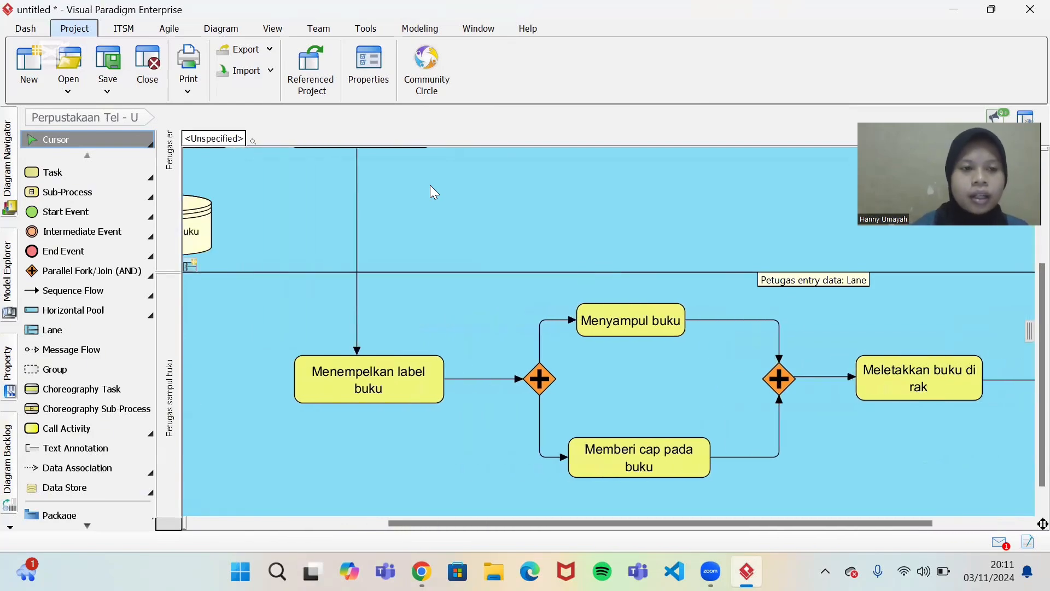
scroll(430, 184, "left", 1)
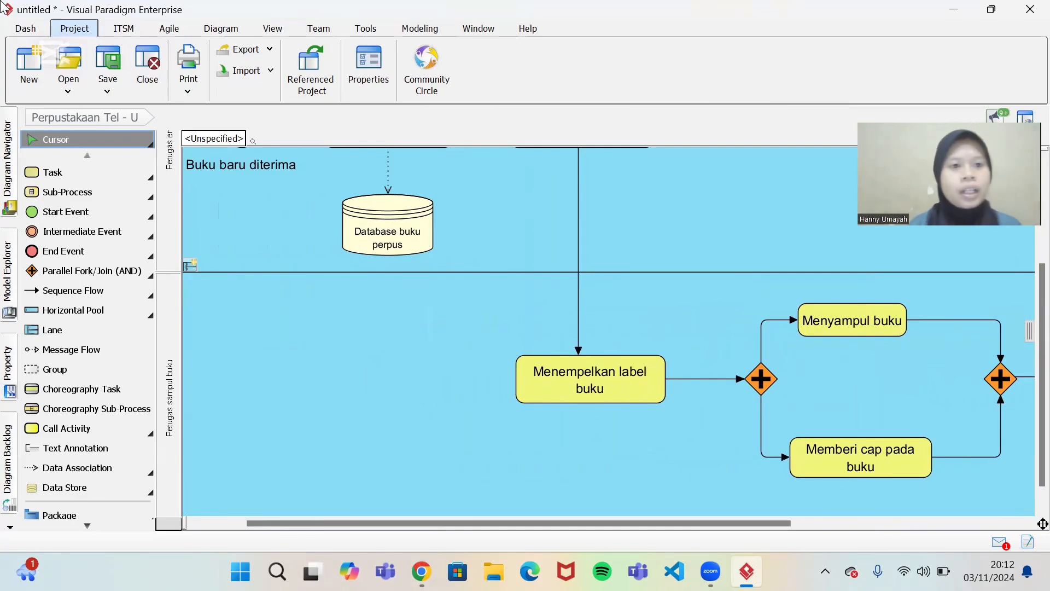
Step: Save the project in the Documents folder as "Perpustakaan tel u", accepting the OneDrive location
left_click(107, 92)
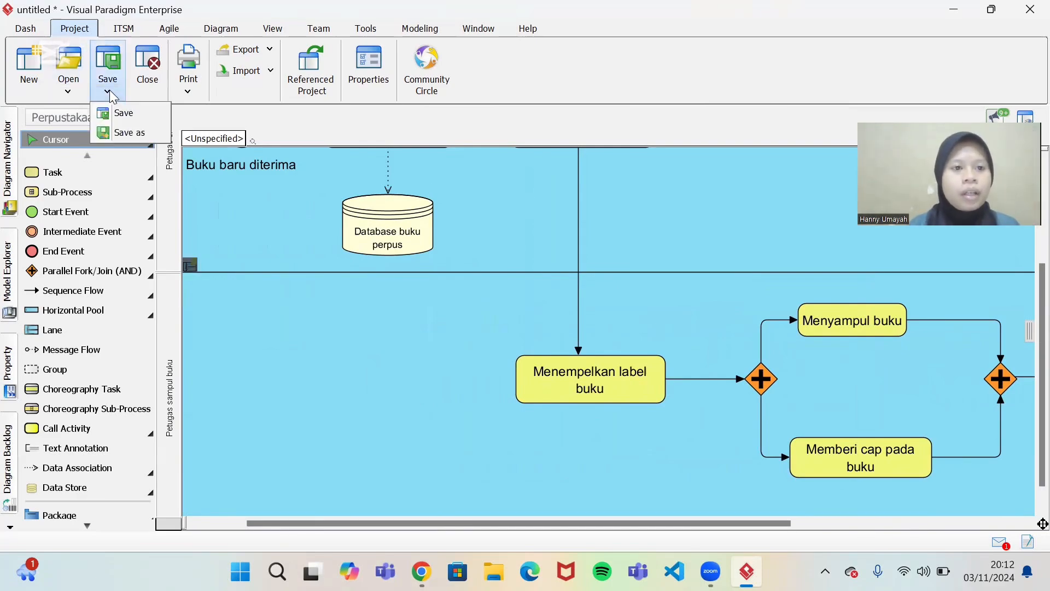
left_click(130, 134)
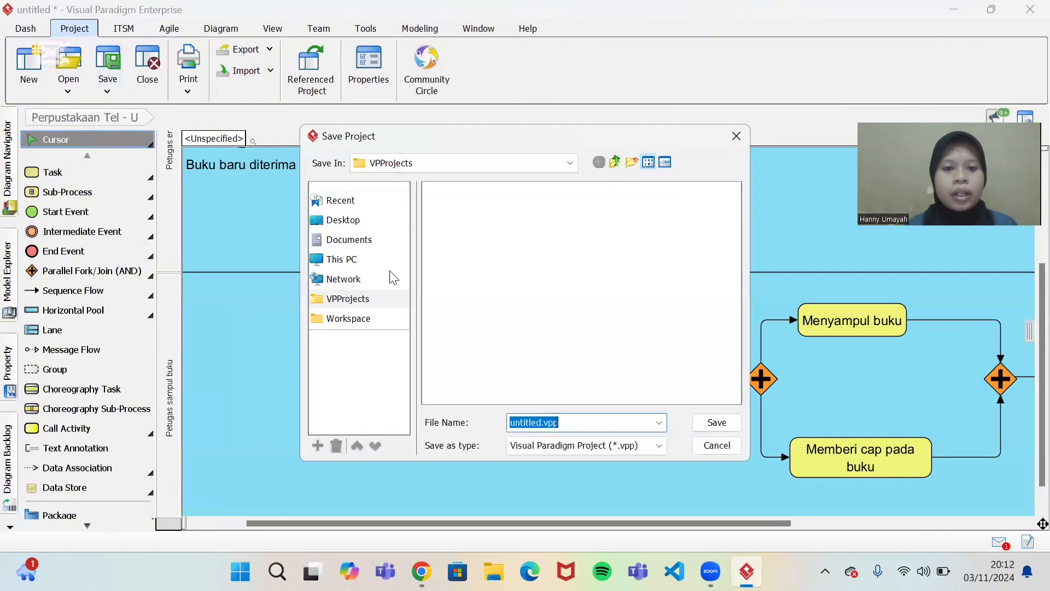
left_click(360, 242)
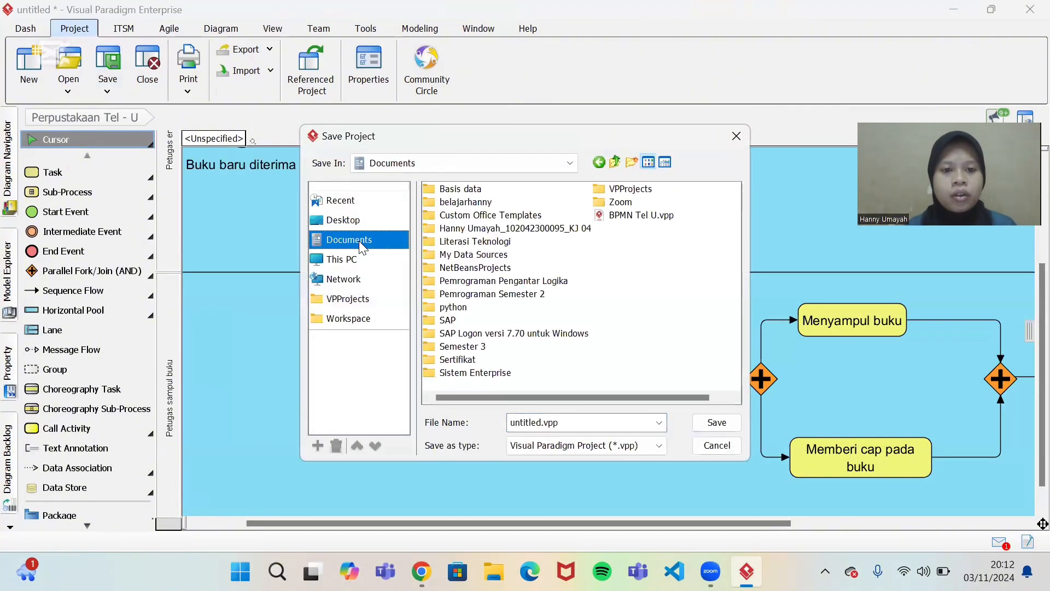
left_click(568, 424)
key("BackSpace")
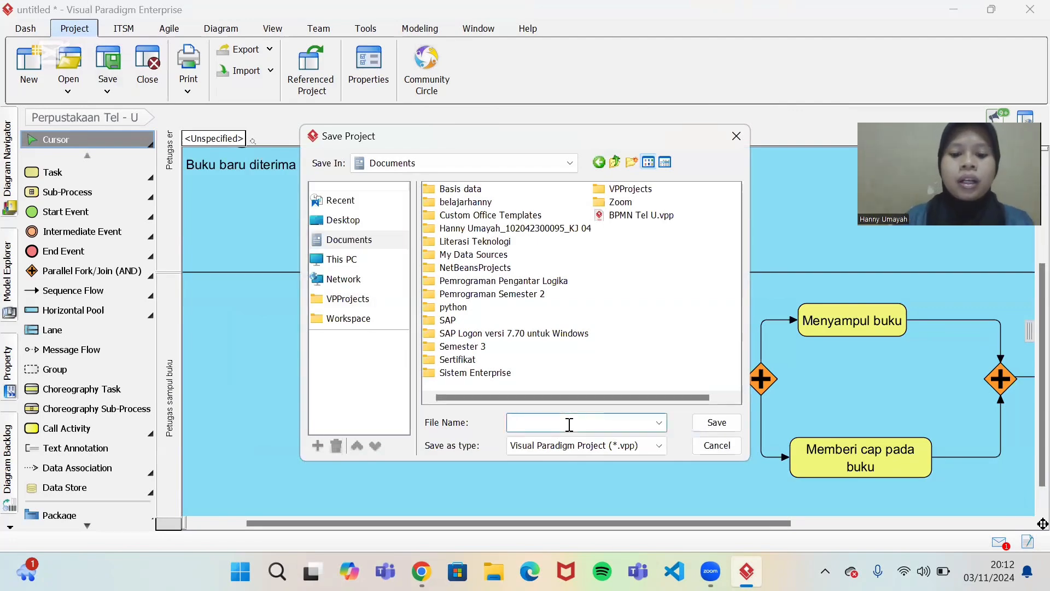
type("Per")
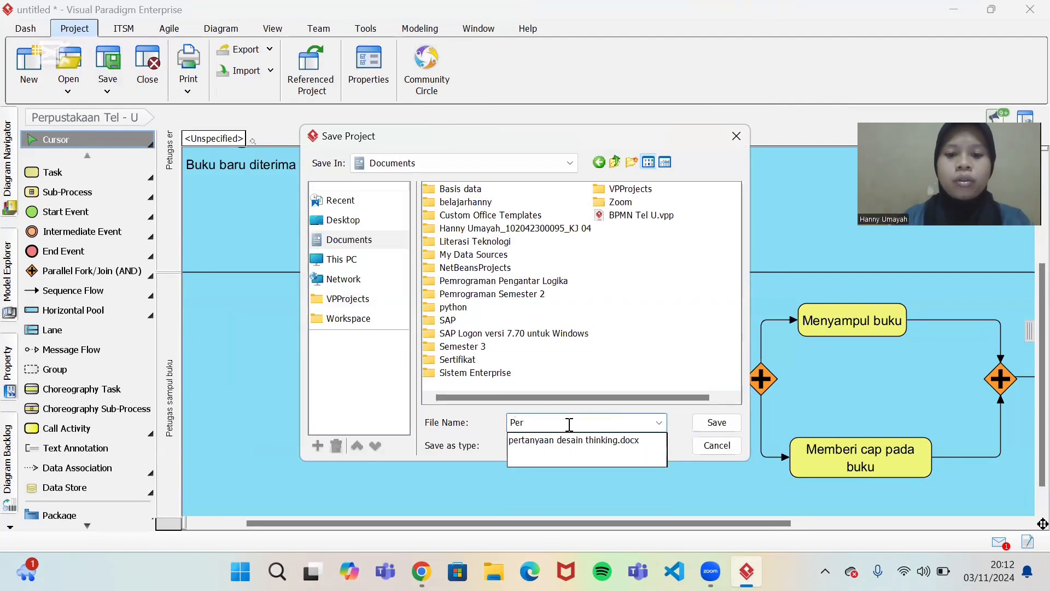
type("pustakaan tel u")
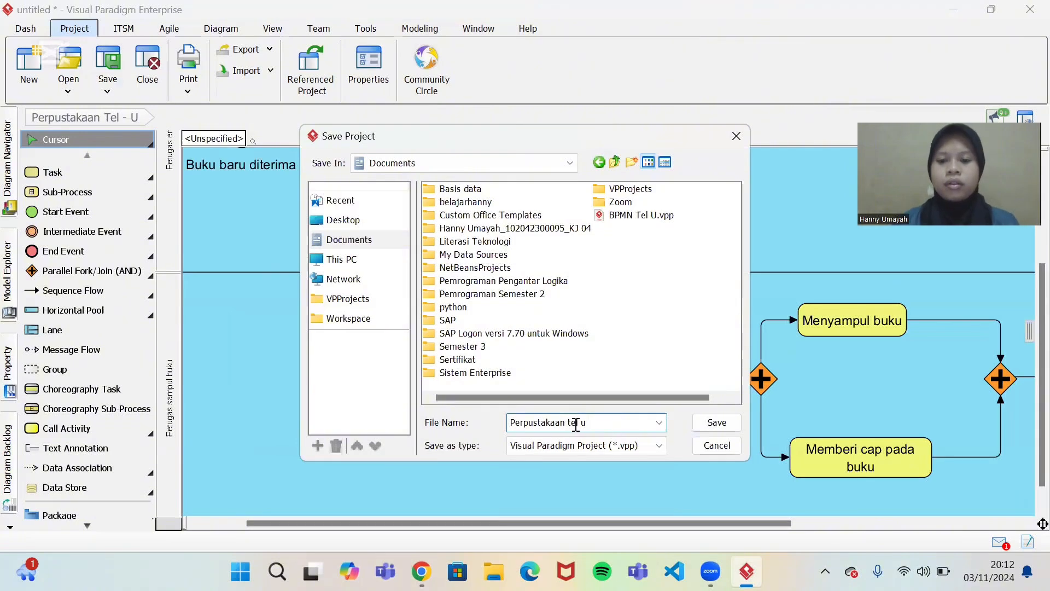
left_click(709, 422)
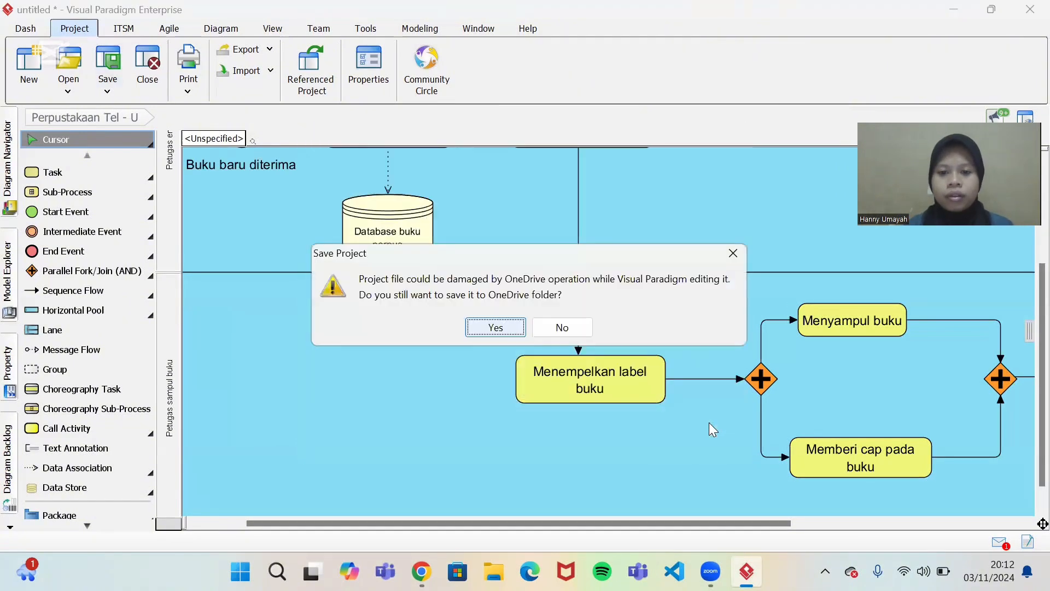
left_click(511, 331)
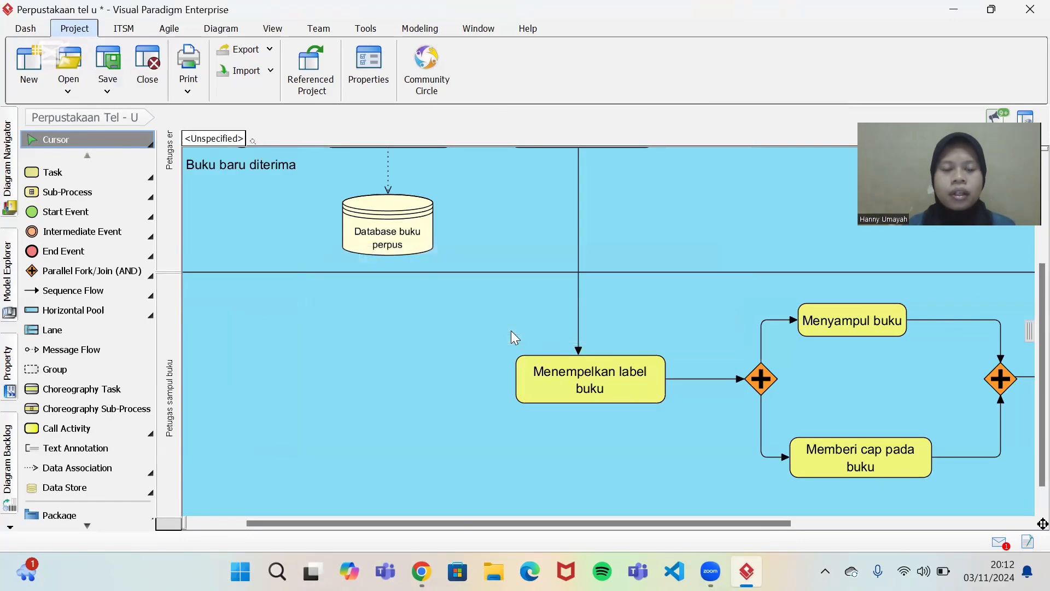
Step: Export the active diagram as the JPG image "Perpustakaan Tel - U.jpg" in Documents with Maximum (100%) quality
left_click(268, 51)
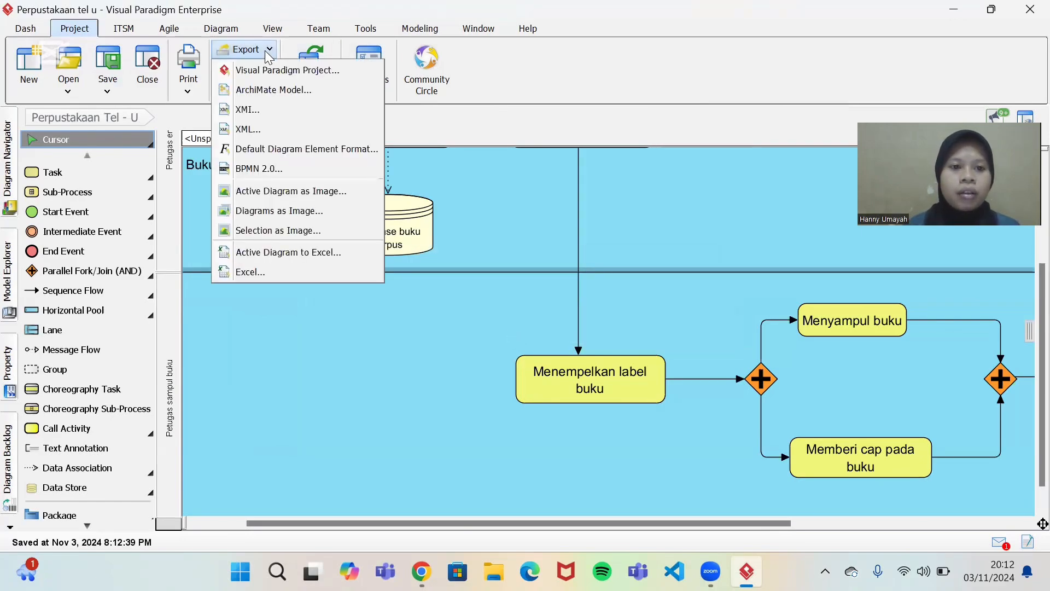
left_click(268, 193)
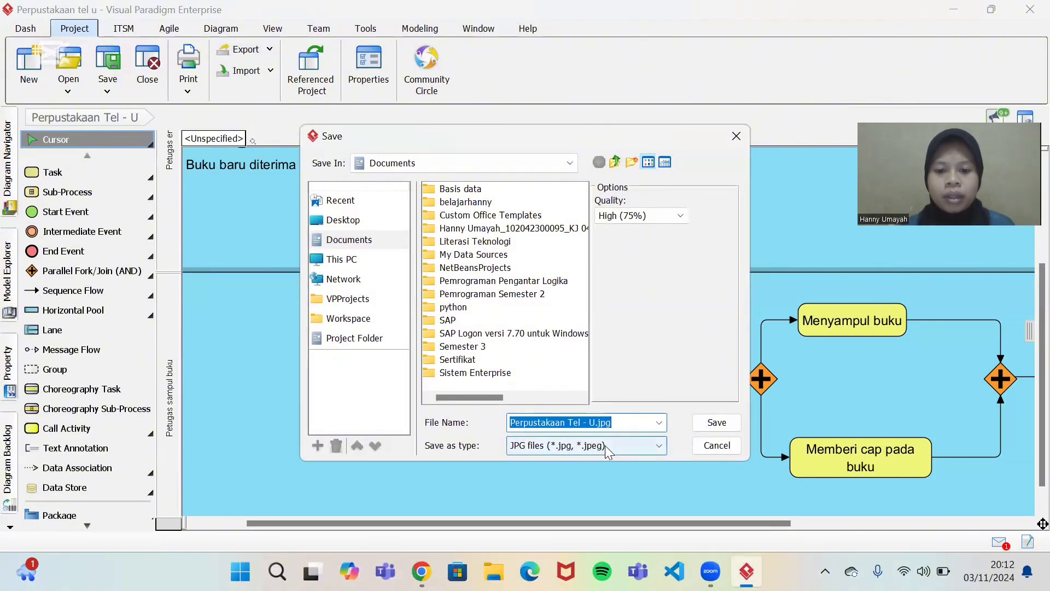
left_click(605, 445)
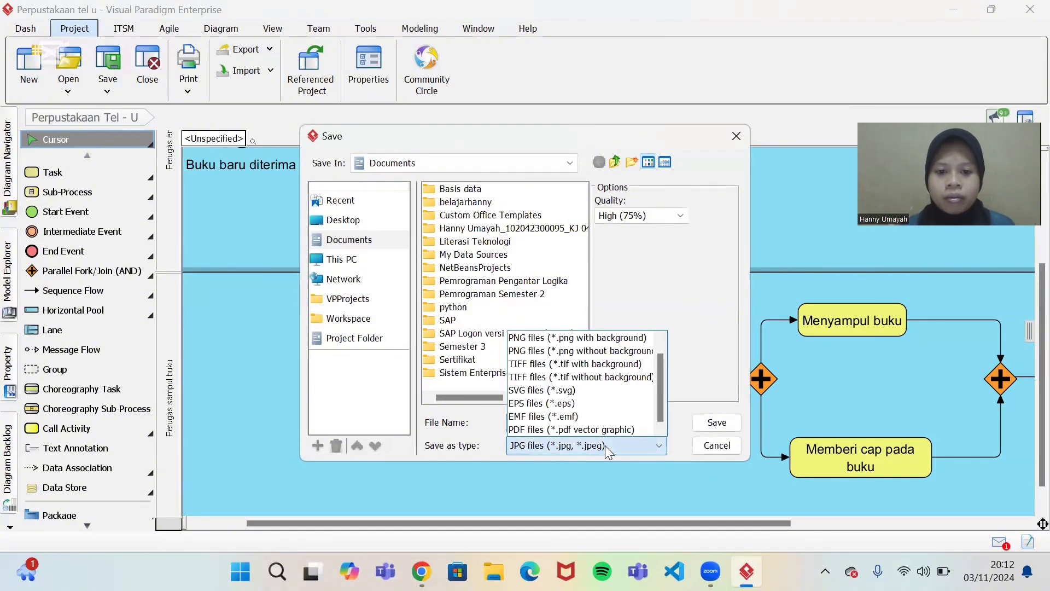
left_click(605, 445)
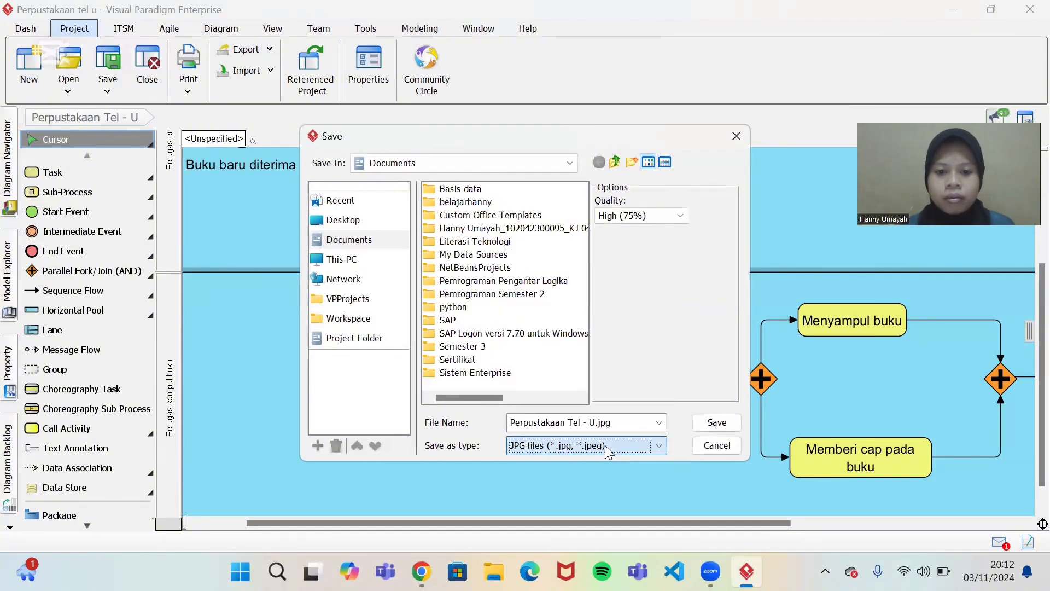
left_click(654, 218)
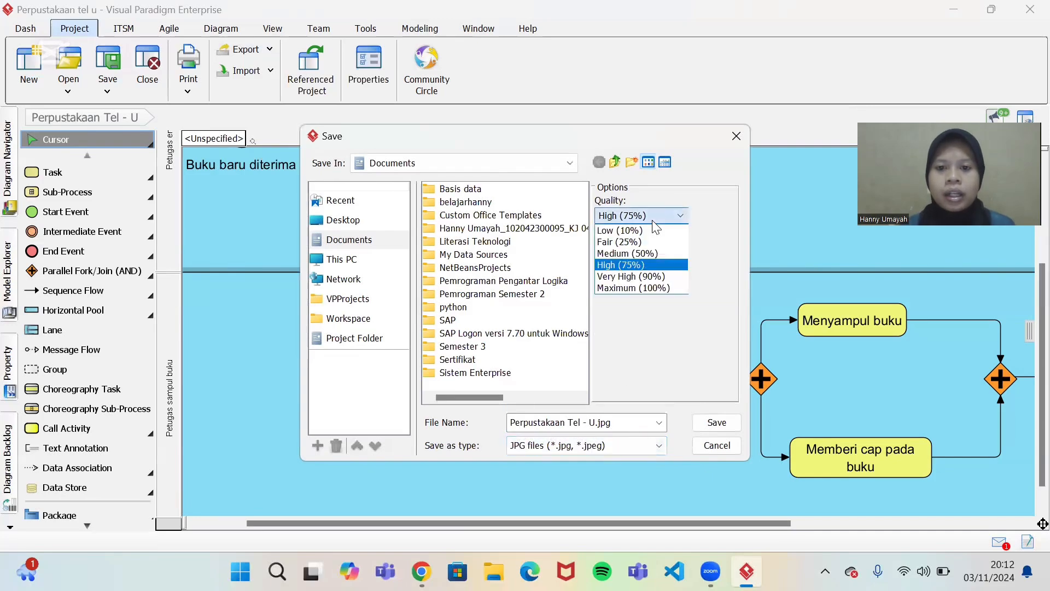
left_click(644, 288)
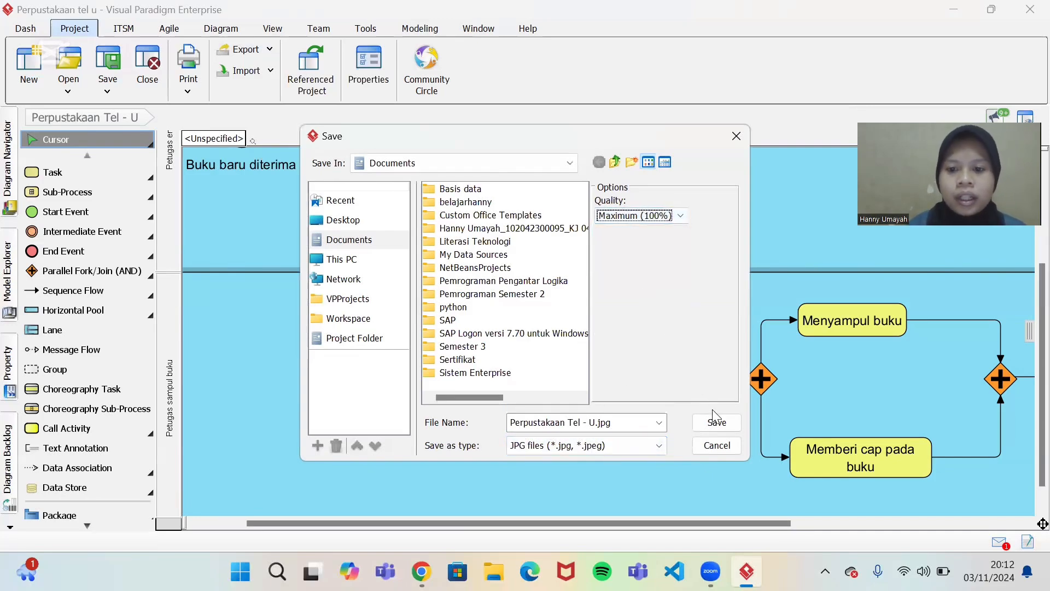
left_click(716, 426)
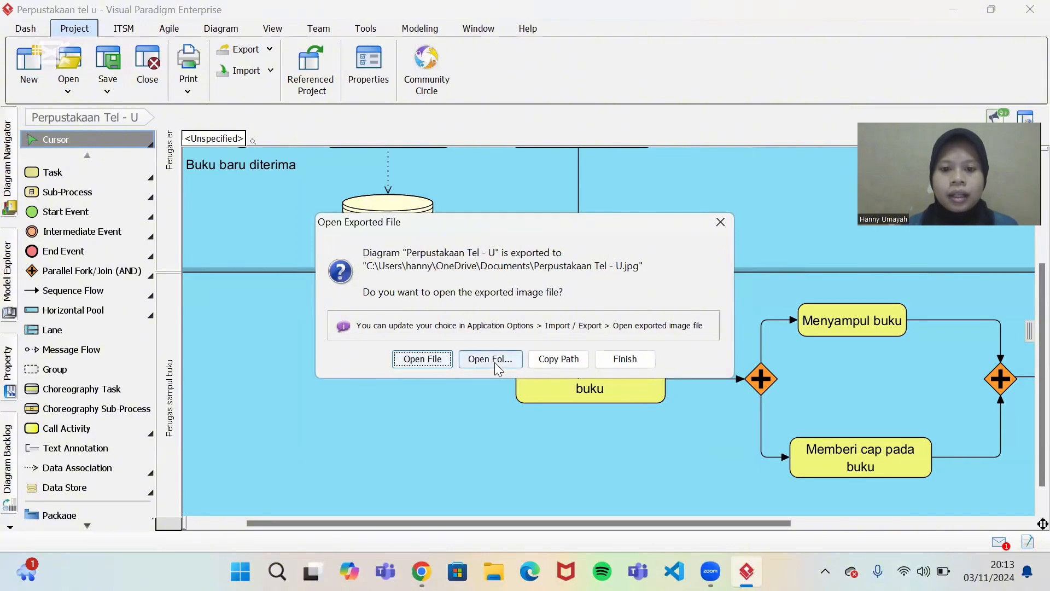
Step: Finish the JPG export without opening the image and deselect everything on the diagram
left_click(623, 359)
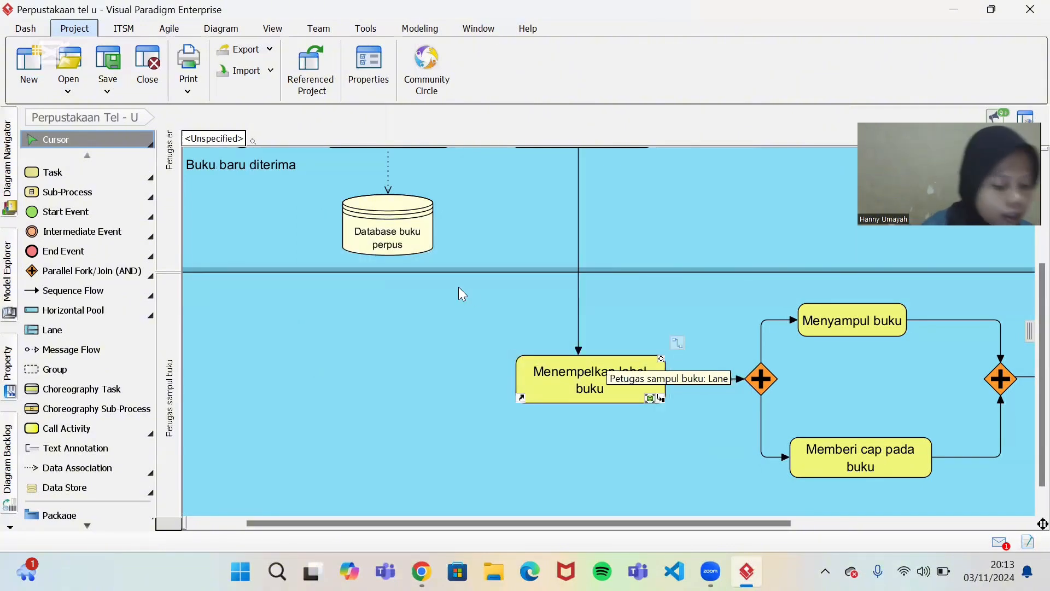
left_click(459, 286)
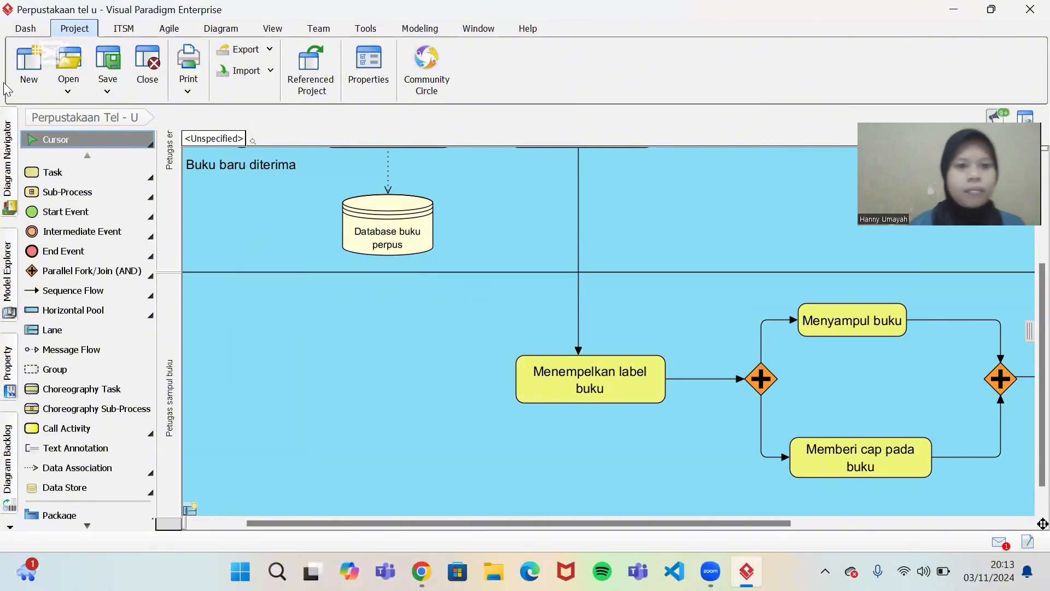
Step: Export the active diagram to Documents as "Perpustakaan Tel - U.png" with background at 300 DPI, and check the exported image
left_click(265, 57)
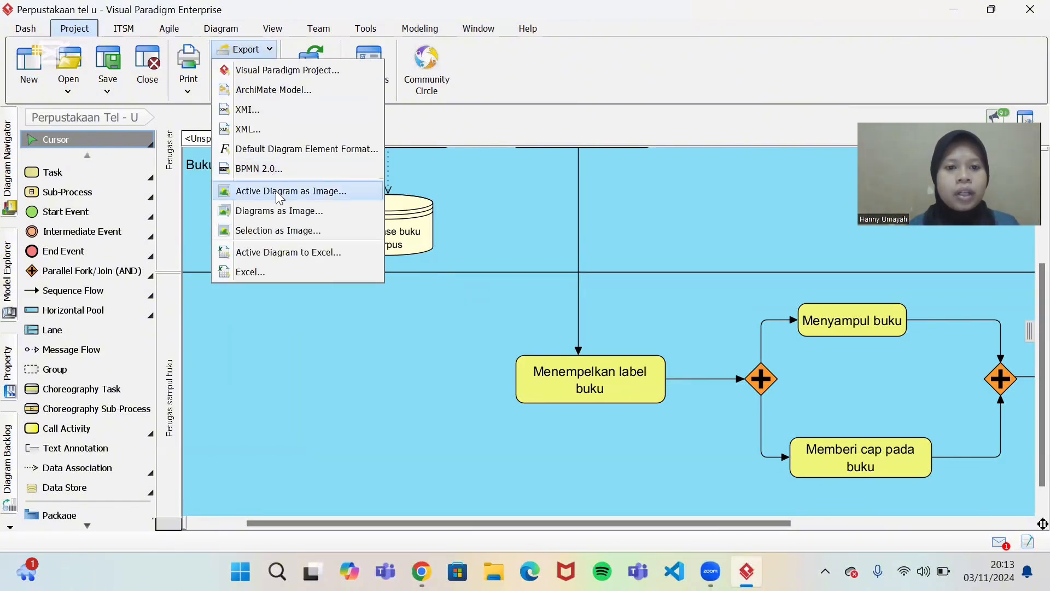
left_click(277, 193)
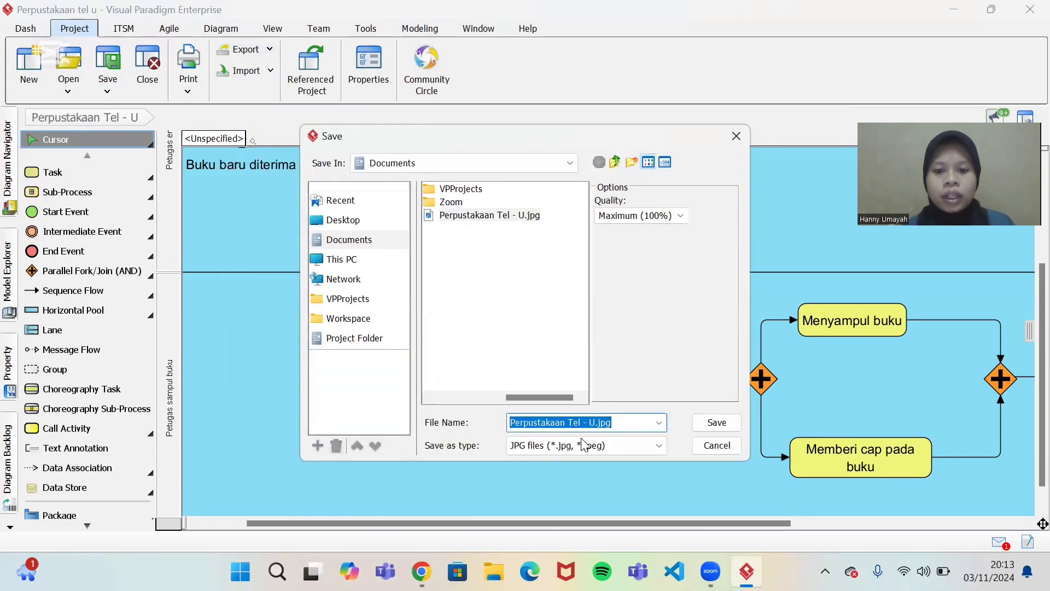
left_click(633, 444)
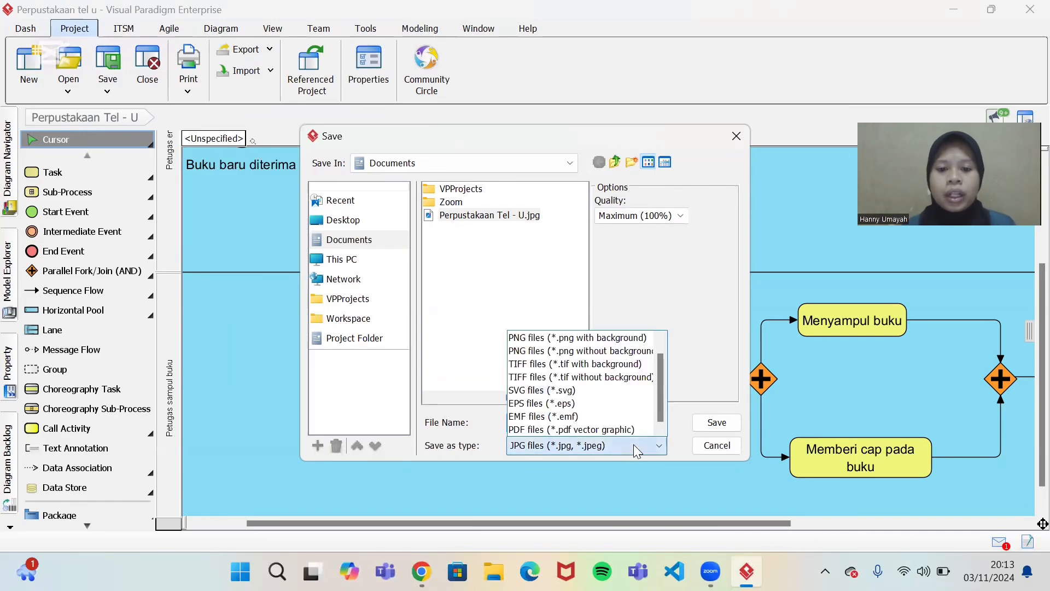
left_click(584, 340)
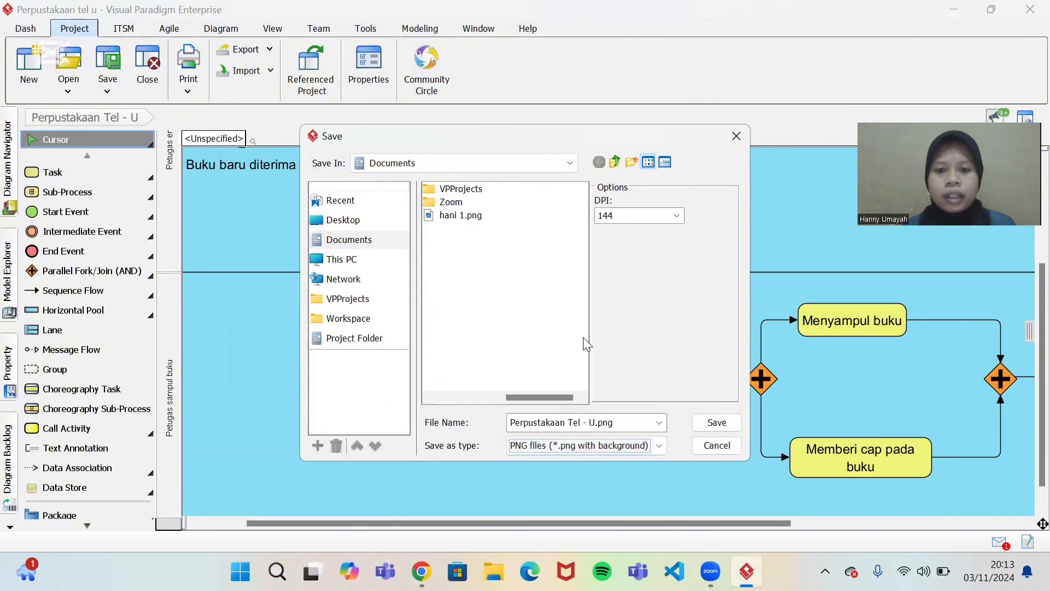
left_click(676, 216)
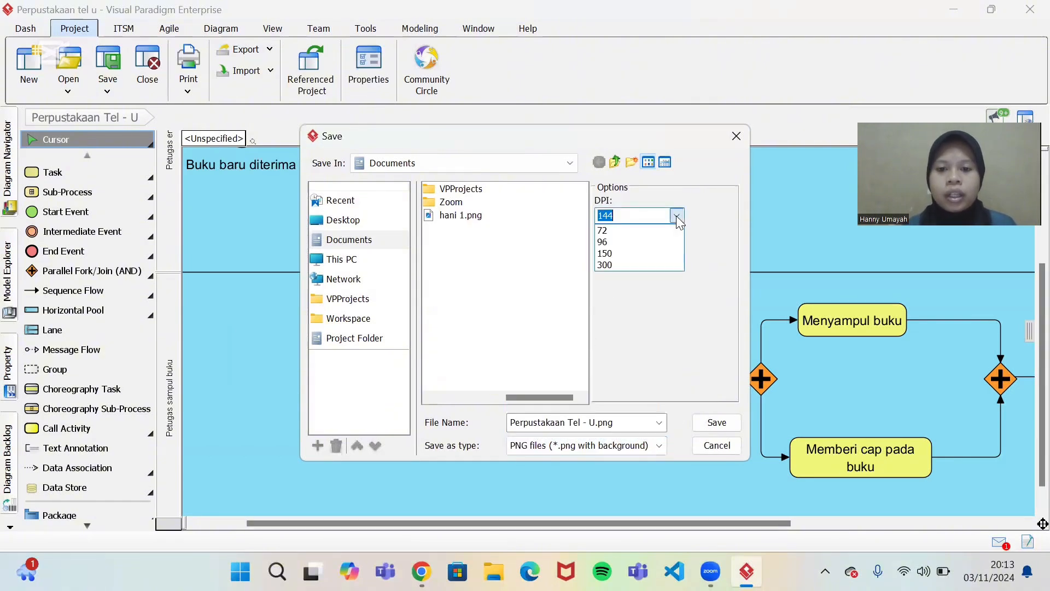
left_click(646, 264)
left_click(703, 424)
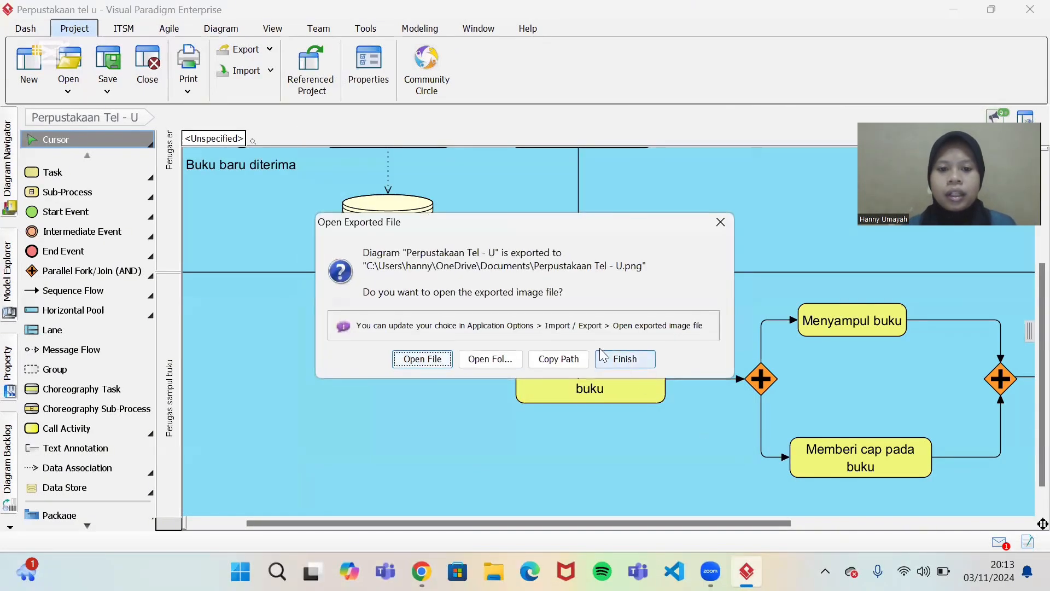
left_click(422, 359)
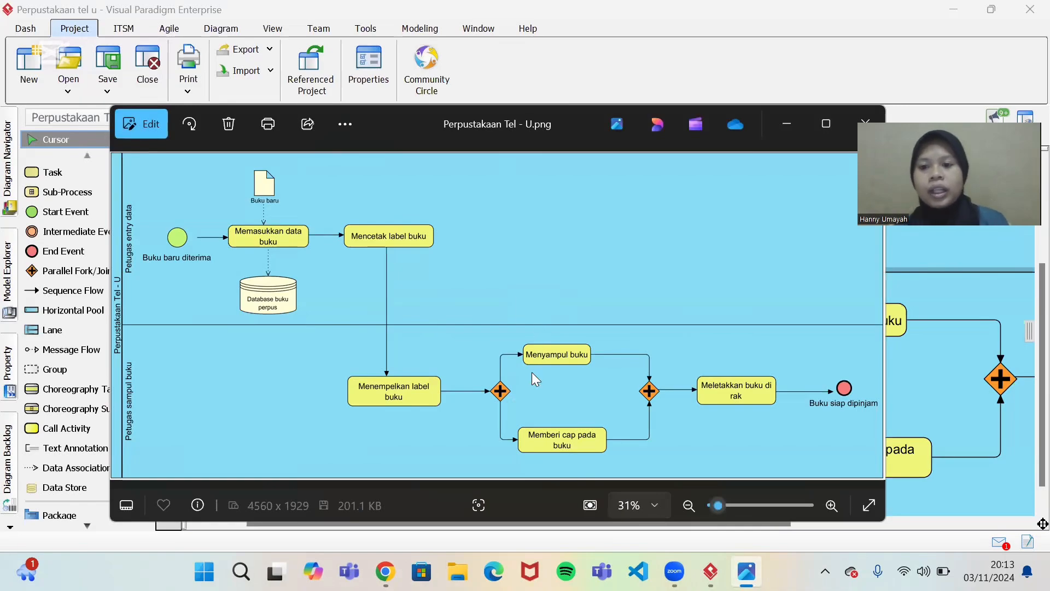
left_click(786, 124)
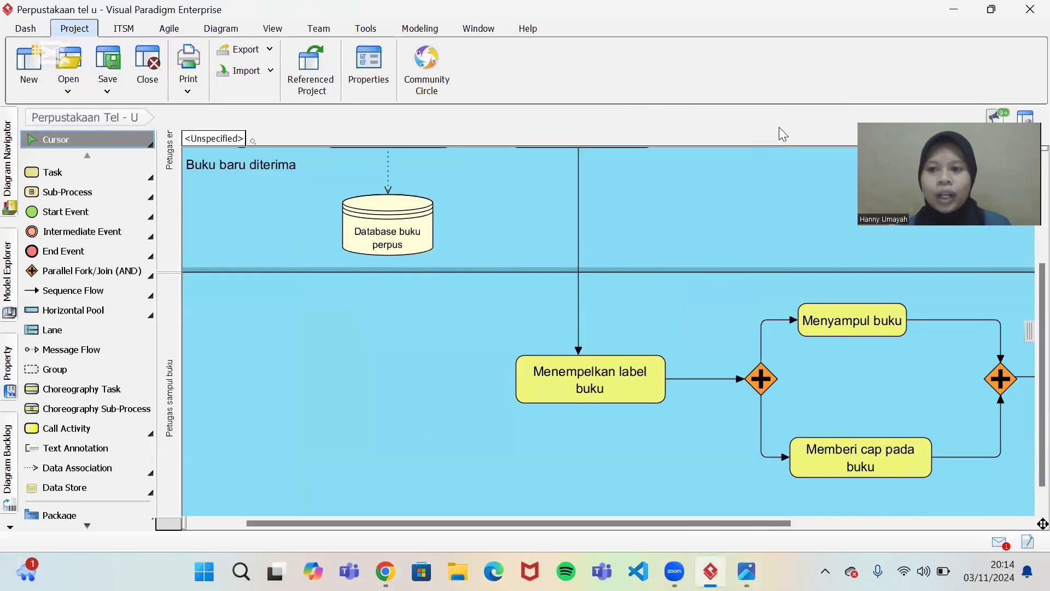